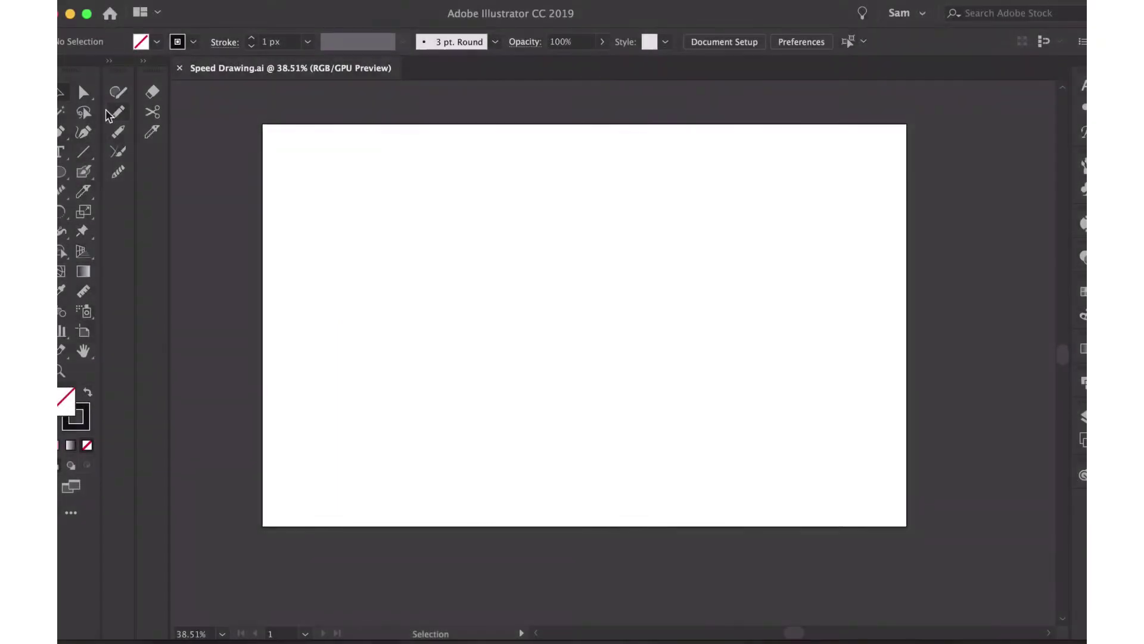
Pencil the rounded head outline over the wide oval muzzle and select its right side.
click(117, 112)
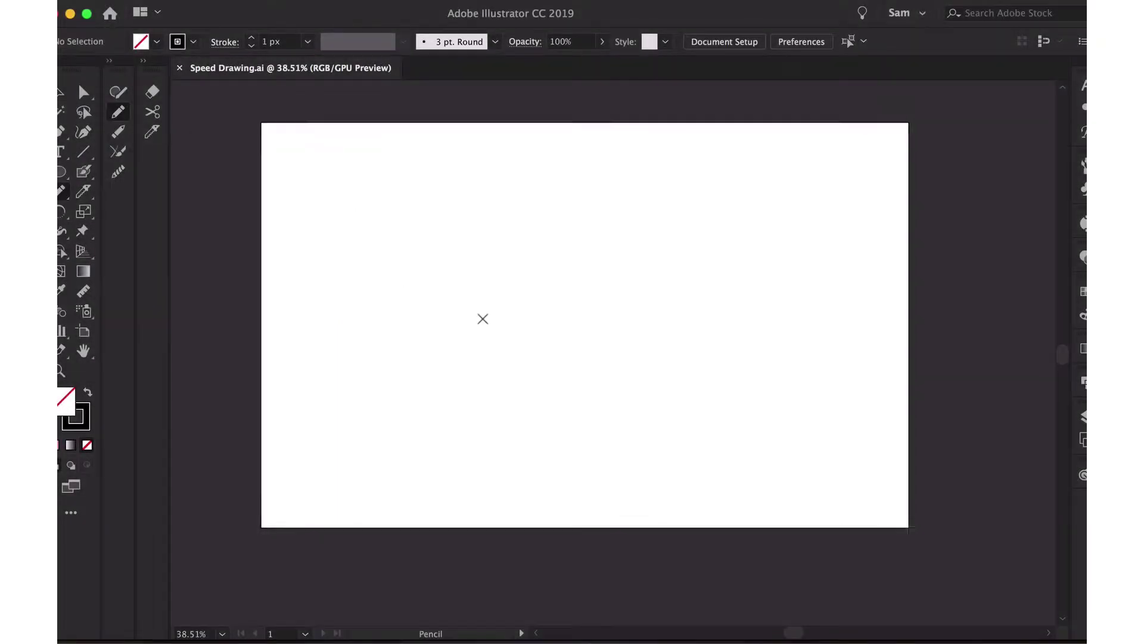
scroll(484, 319, up, 1)
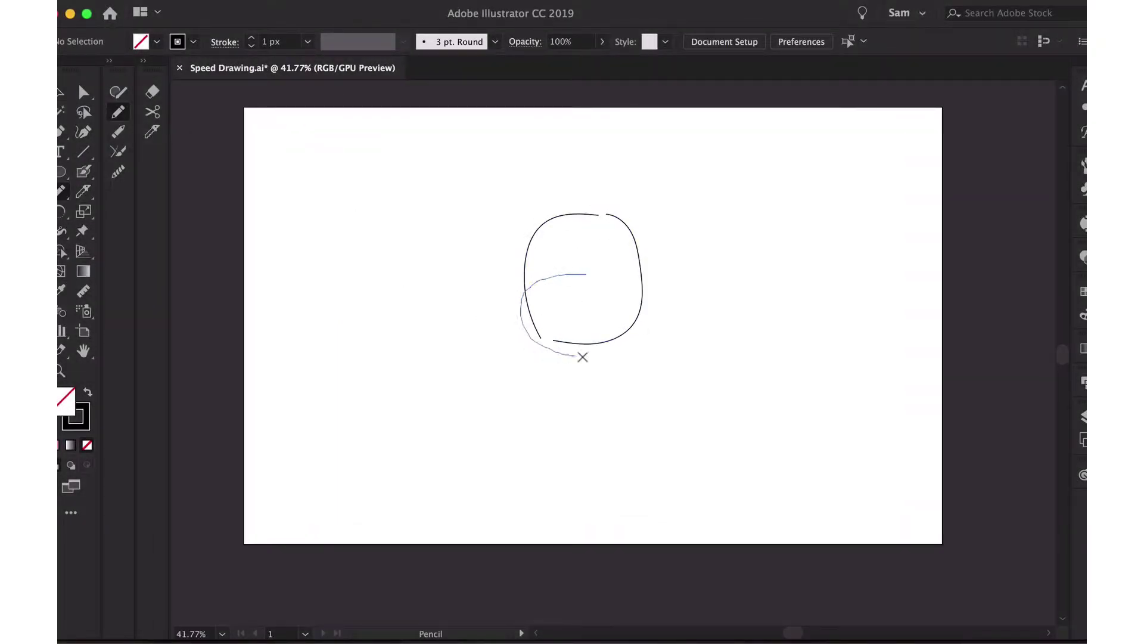
scroll(489, 352, up, 8)
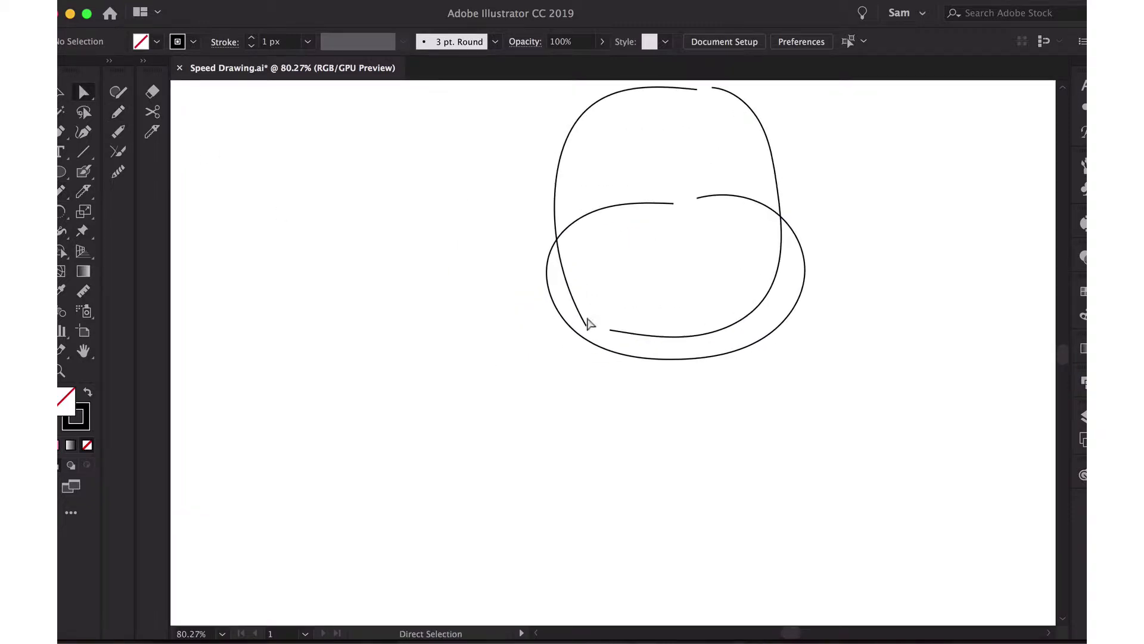
click(587, 316)
click(674, 198)
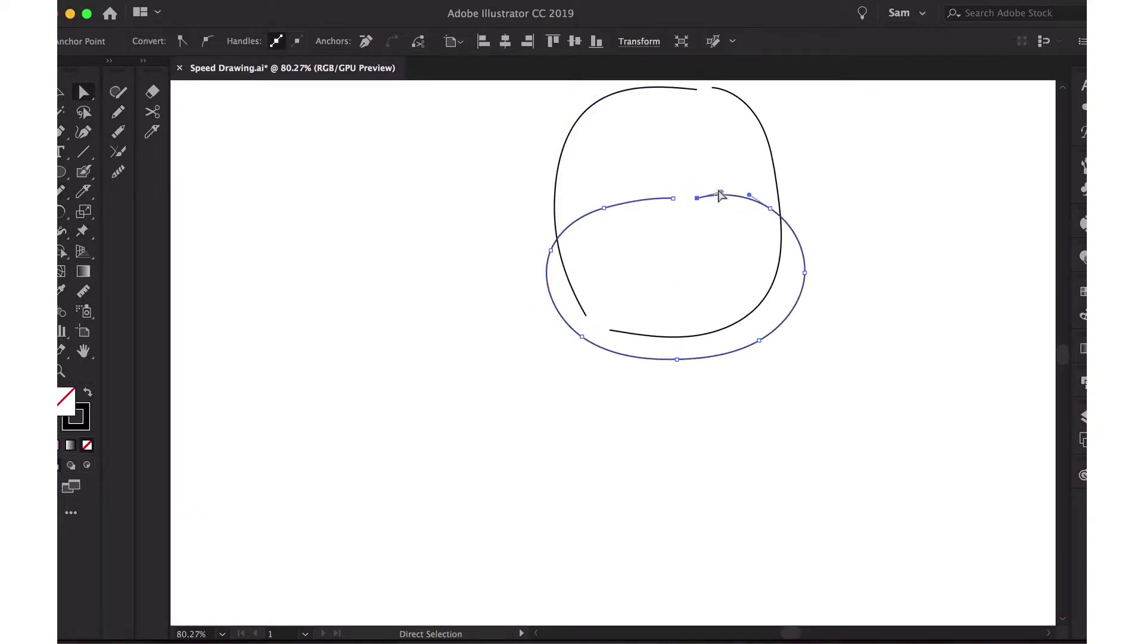
drag(685, 188, 697, 204)
click(673, 226)
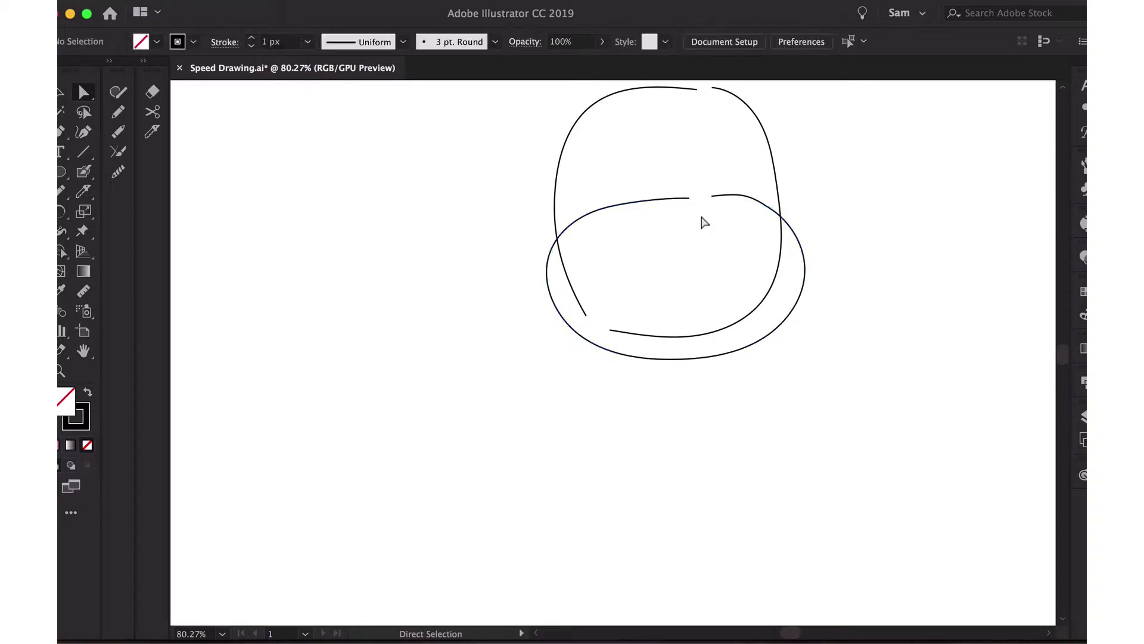
click(752, 197)
click(753, 234)
click(735, 326)
Cut the head outline where it meets the muzzle and delete the stray tail inside.
key(c)
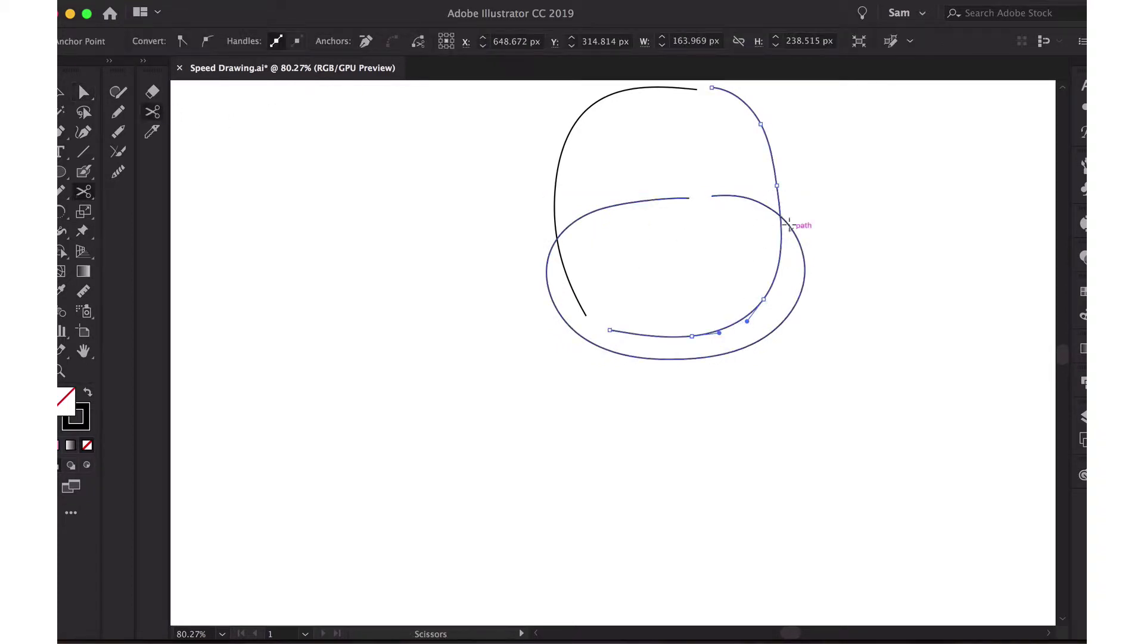
click(555, 240)
key(a)
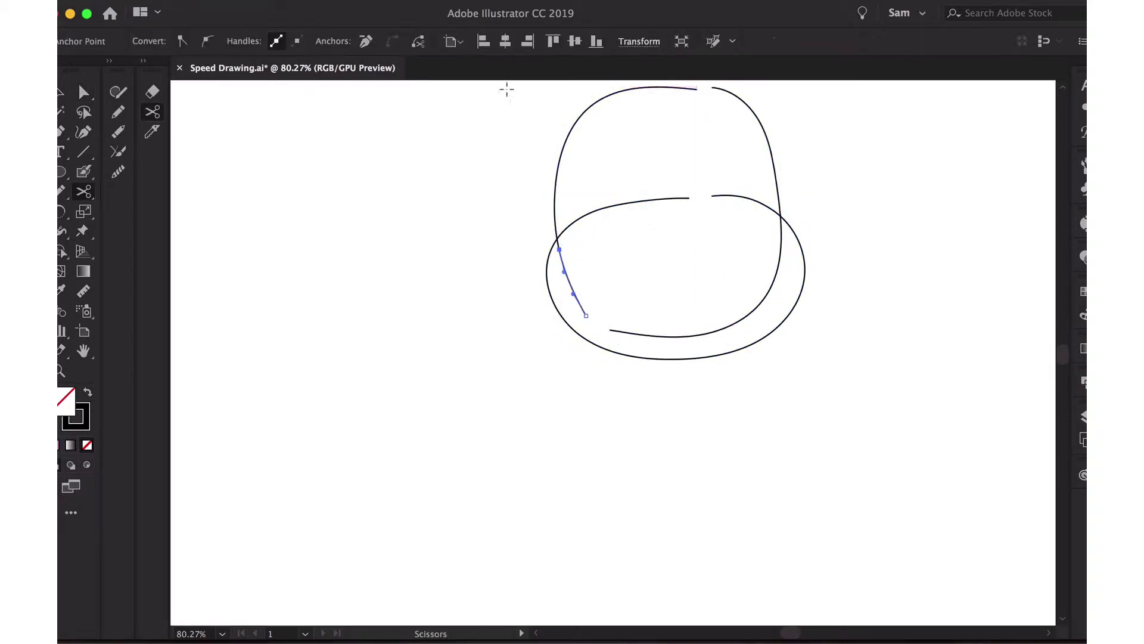
click(625, 306)
scroll(626, 307, up, 5)
click(411, 557)
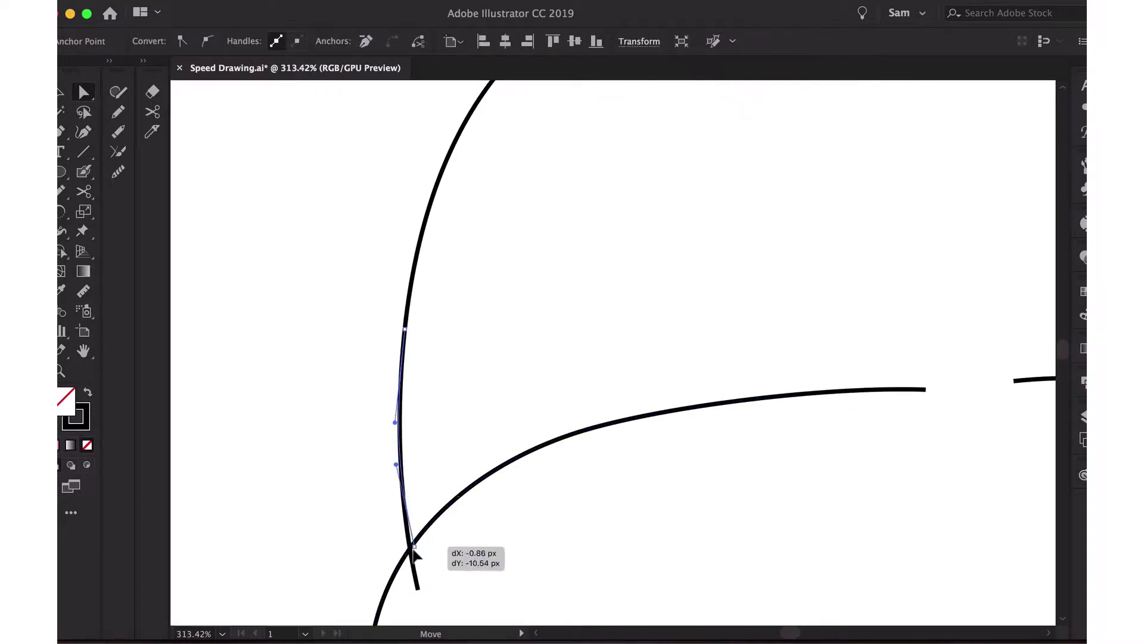
key(Delete)
Review the trimmed head outline, checking the anchor at the top of the head.
scroll(447, 408, down, 2)
scroll(451, 443, down, 3)
click(583, 250)
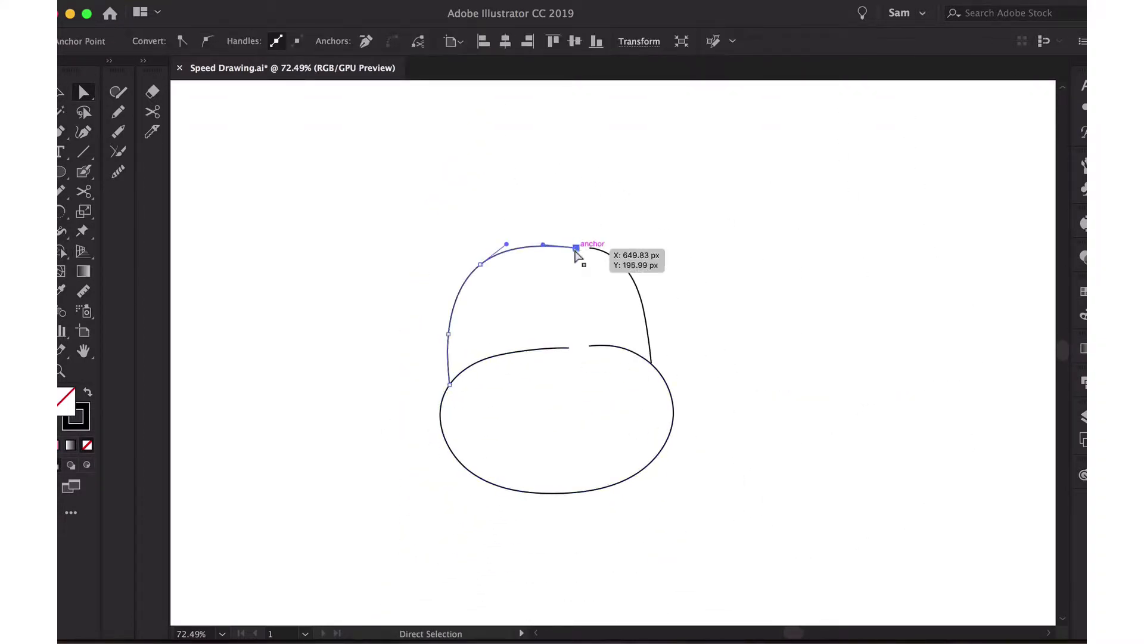
click(597, 227)
scroll(597, 229, down, 2)
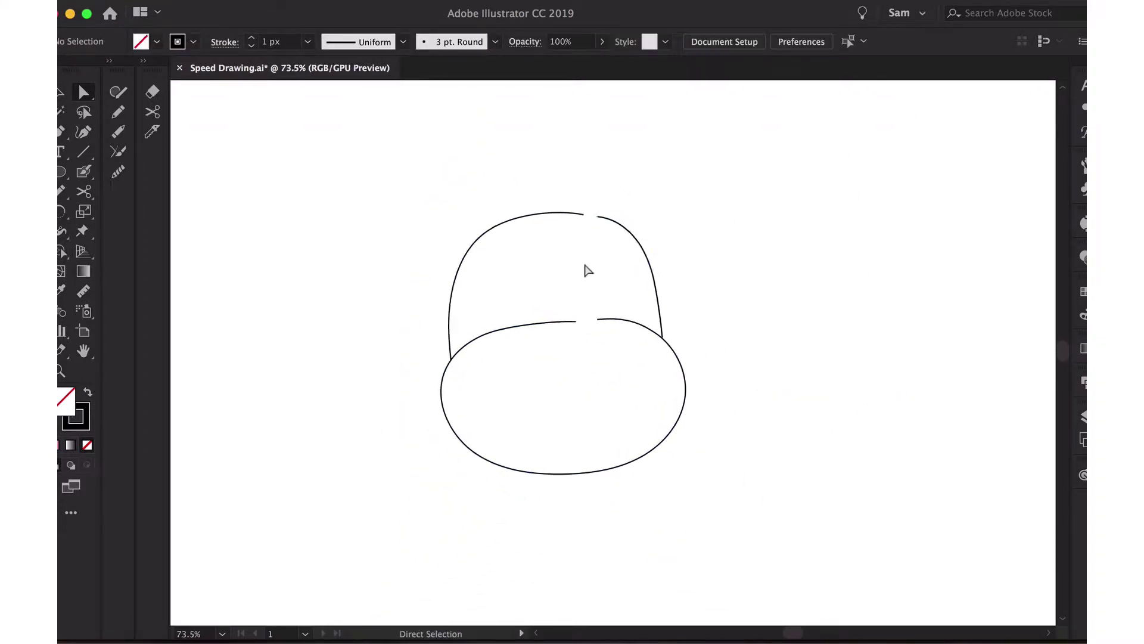
scroll(590, 277, up, 1)
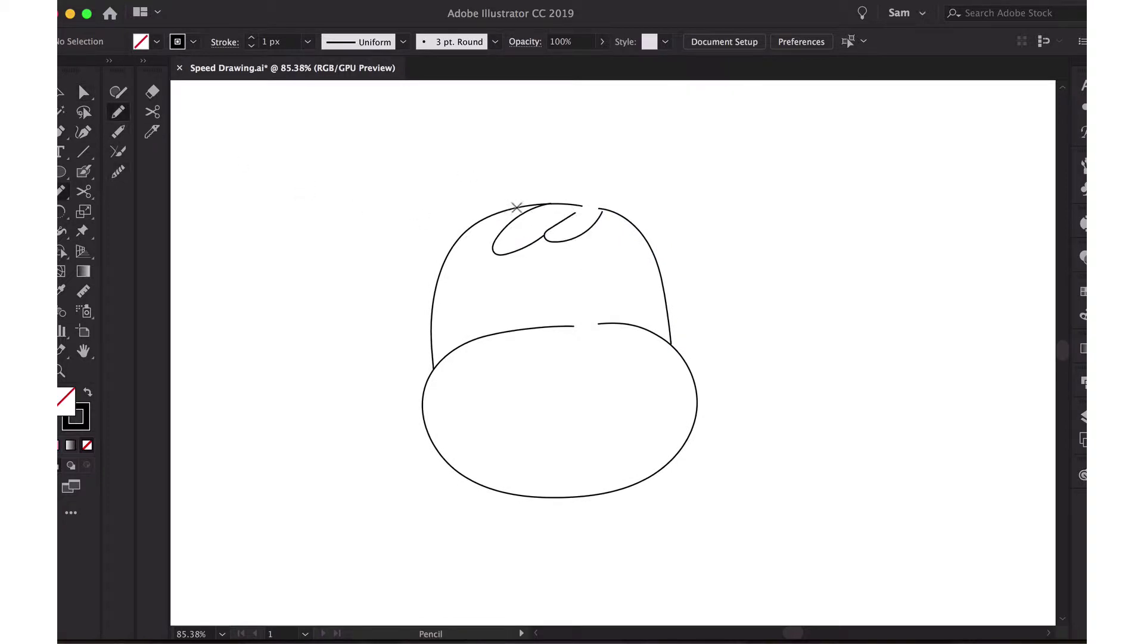
Cut the head outline under the left tuft and delete the hidden segment.
scroll(444, 241, up, 4)
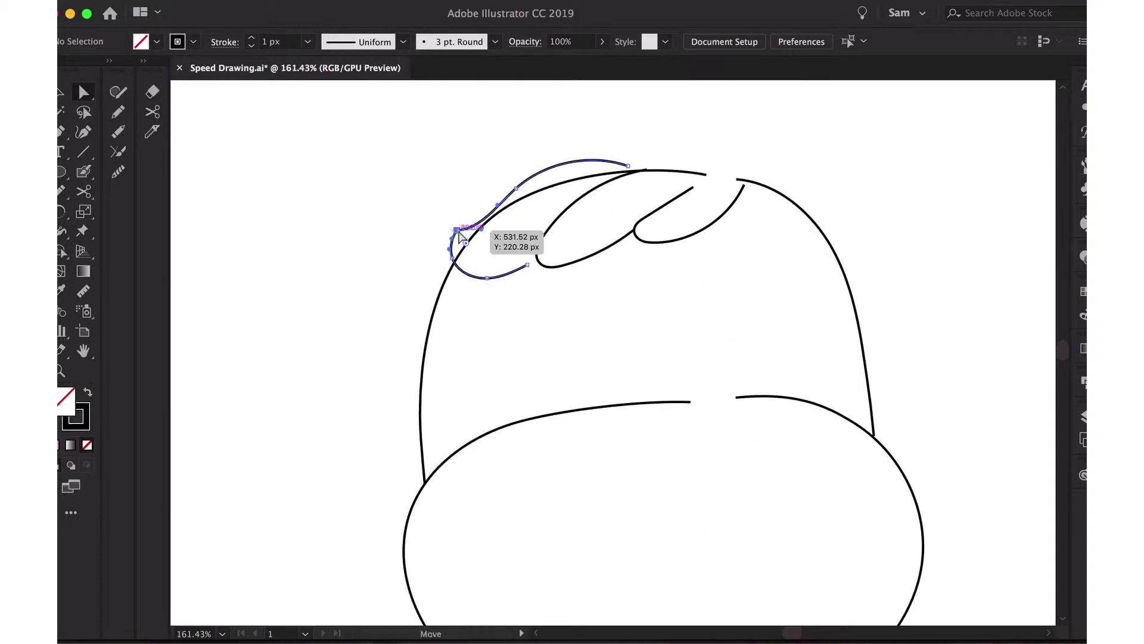
click(455, 226)
click(486, 309)
click(493, 276)
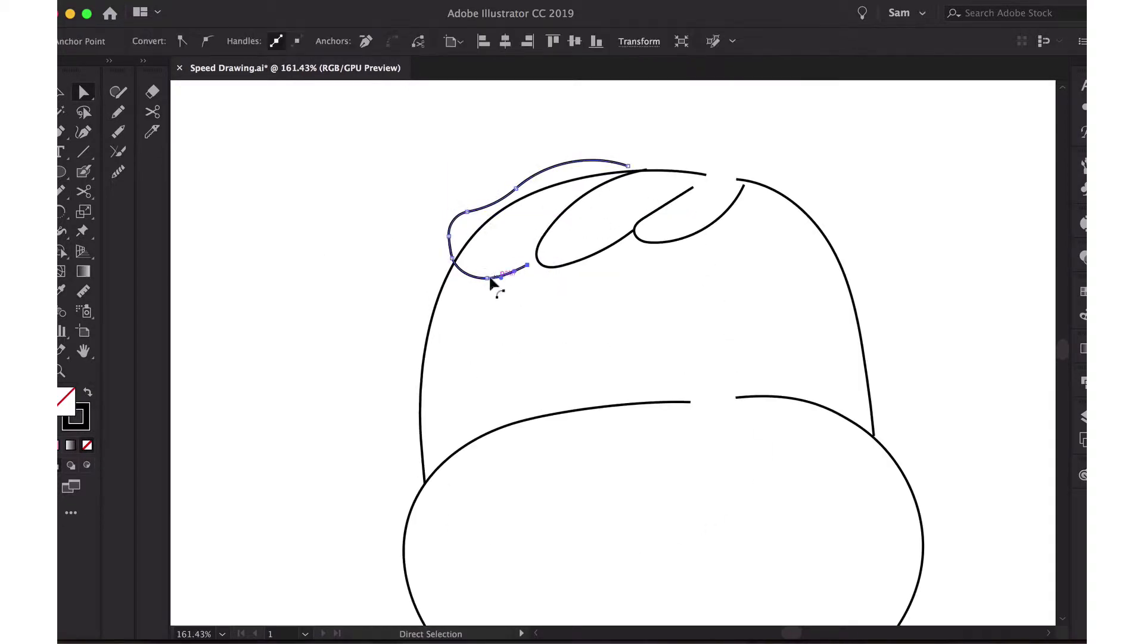
click(458, 256)
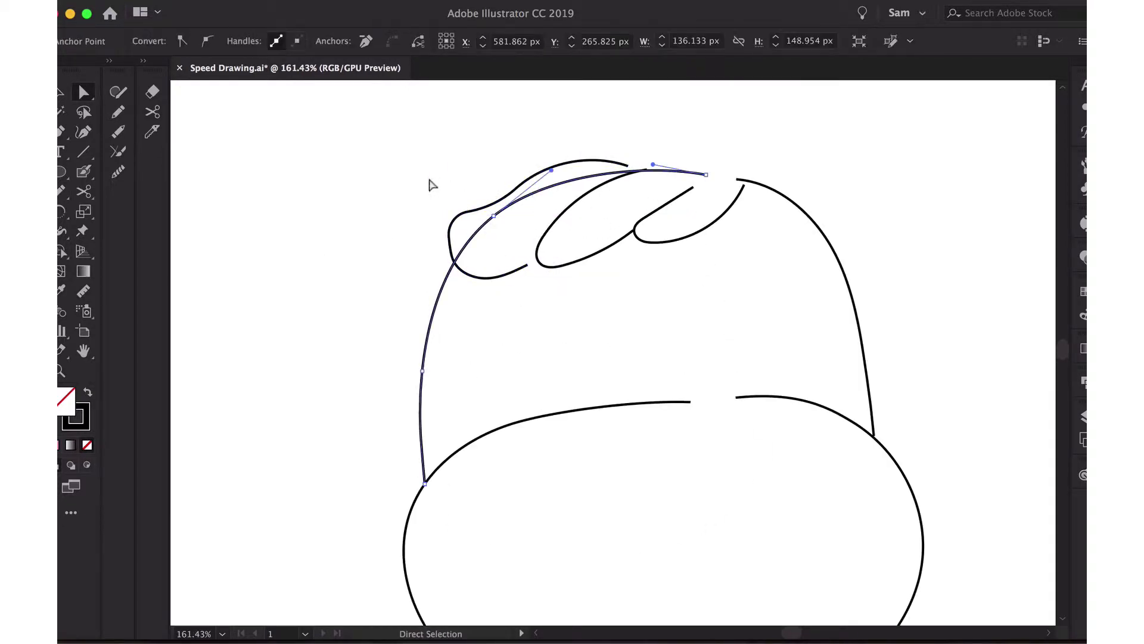
click(442, 266)
key(a)
click(664, 169)
key(Delete)
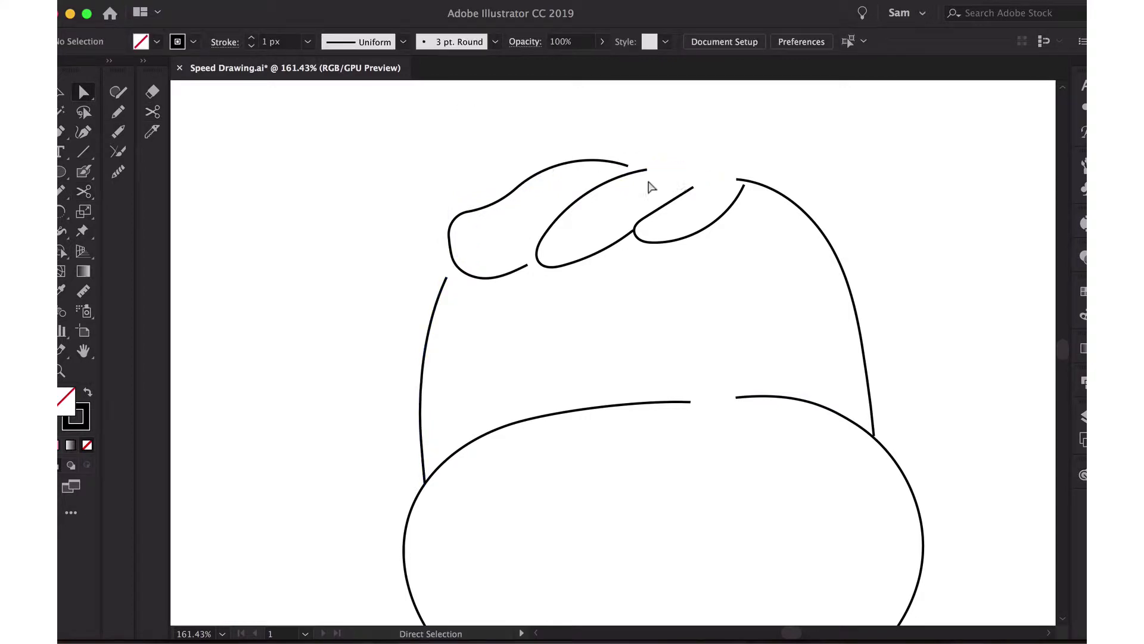
Pull the left tuft's tip further left, smooth its curve, and add a short arc atop the mane.
click(454, 225)
drag(455, 220, 439, 219)
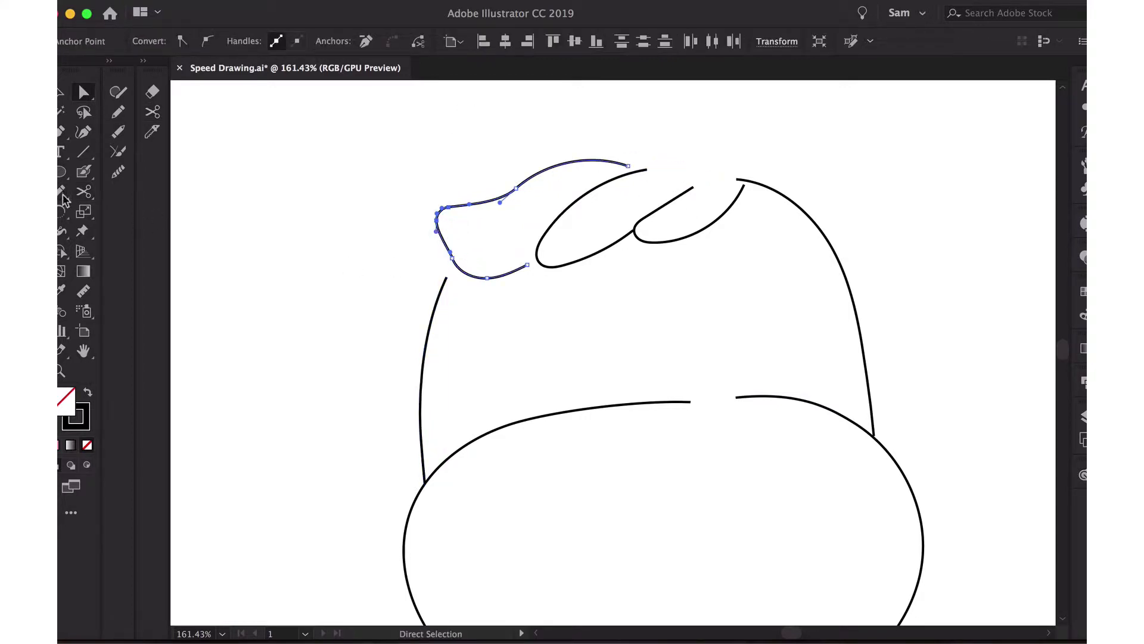
mouse_move(464, 260)
mouse_down()
mouse_move(441, 221)
mouse_move(458, 269)
mouse_up()
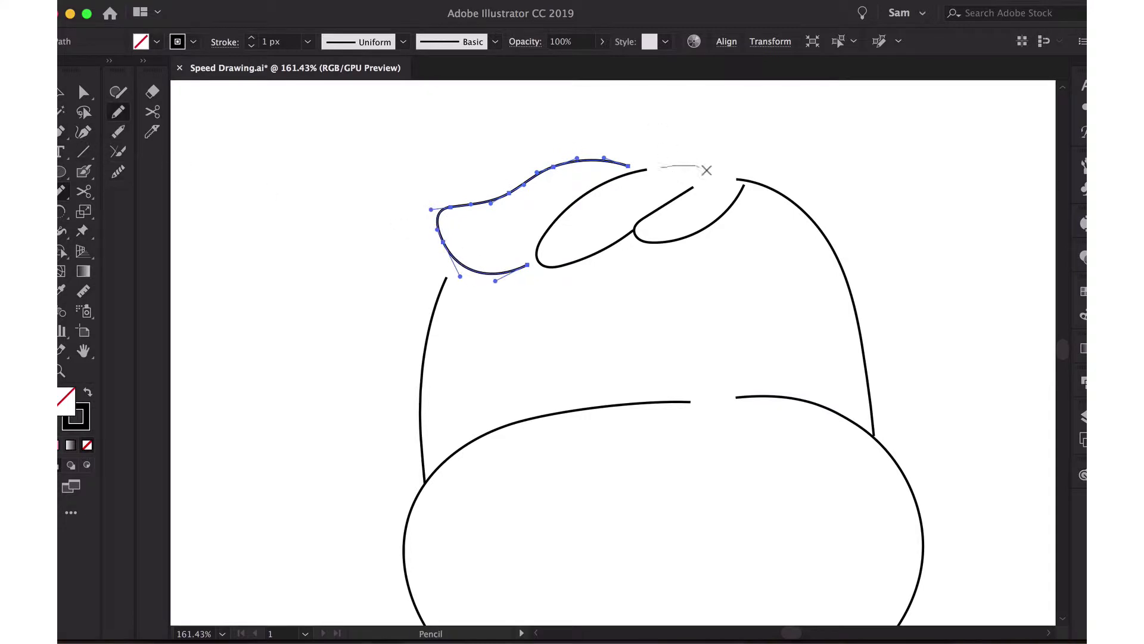
drag(707, 171, 717, 174)
click(716, 172)
scroll(606, 178, down, 3)
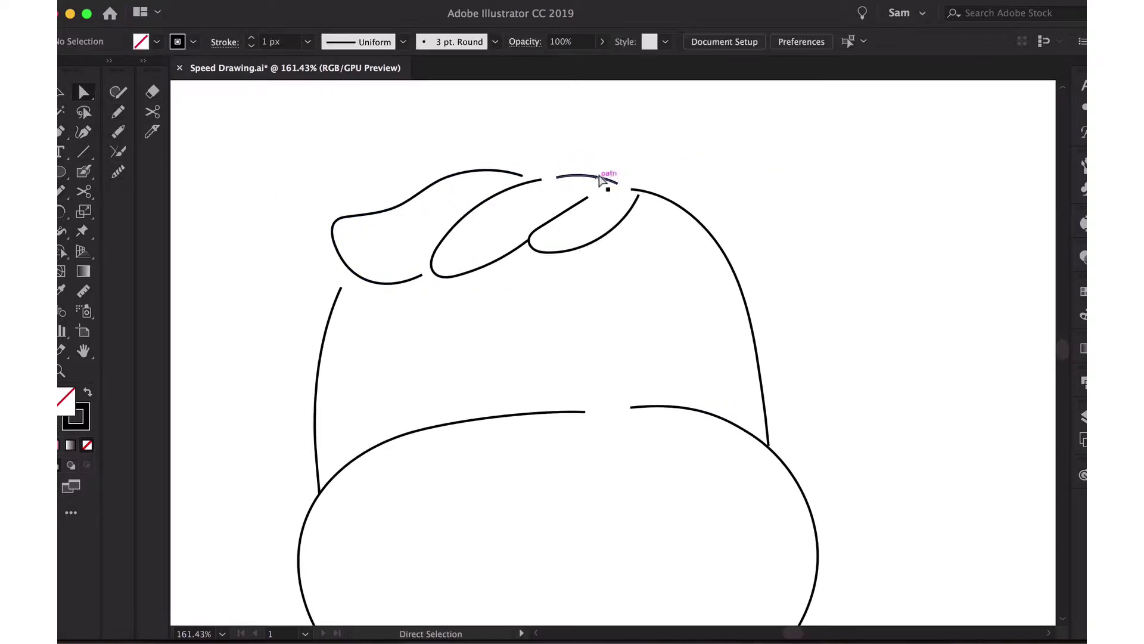
Pen a three-point cone horn rising from the top of the mane.
key(p)
click(385, 232)
click(439, 121)
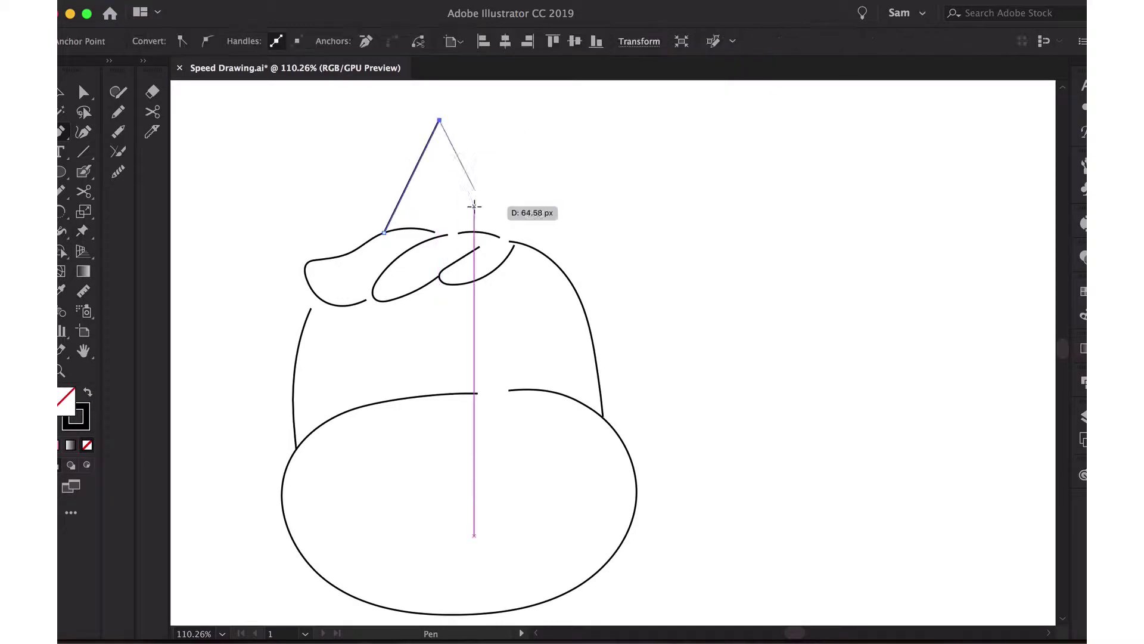
click(484, 228)
Round off the horn's pointed tip and nudge its left base onto the mane.
key(a)
scroll(387, 235, up, 1)
scroll(424, 163, up, 2)
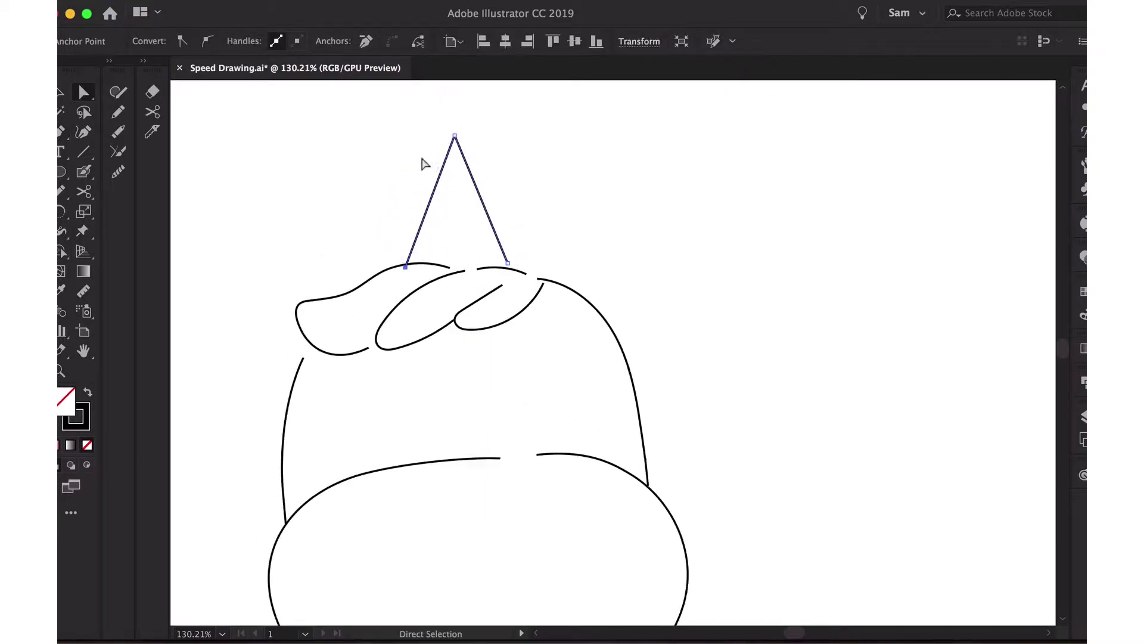
click(454, 142)
drag(454, 152, 518, 170)
drag(406, 267, 411, 262)
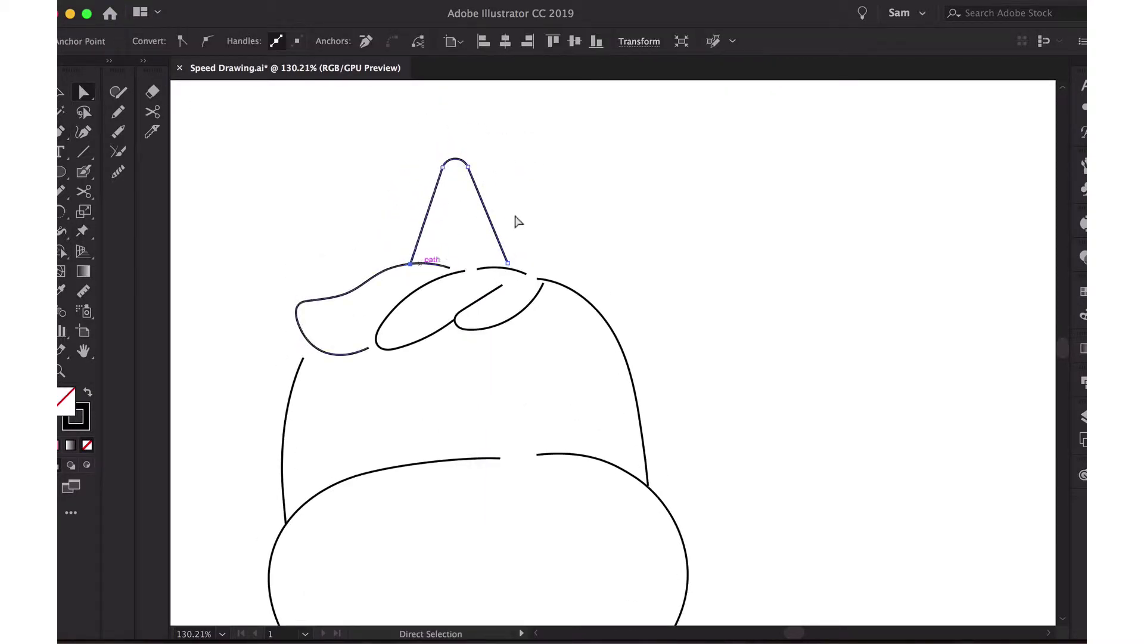
click(516, 219)
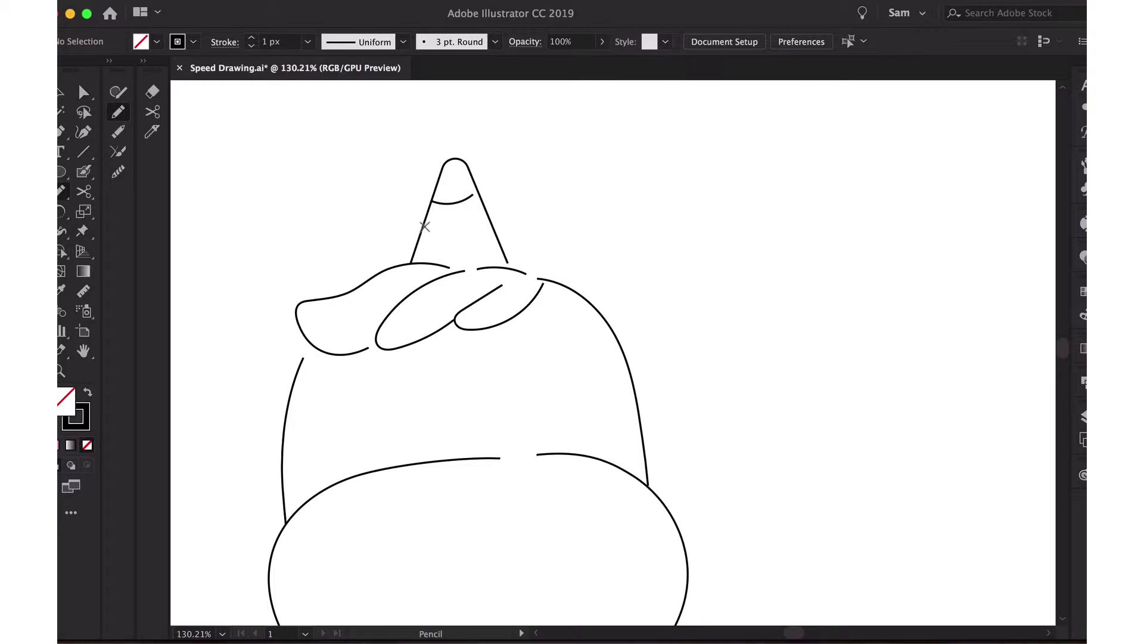
Select the whole drawing and deselect it again to review the horn.
key(v)
scroll(613, 351, down, 3)
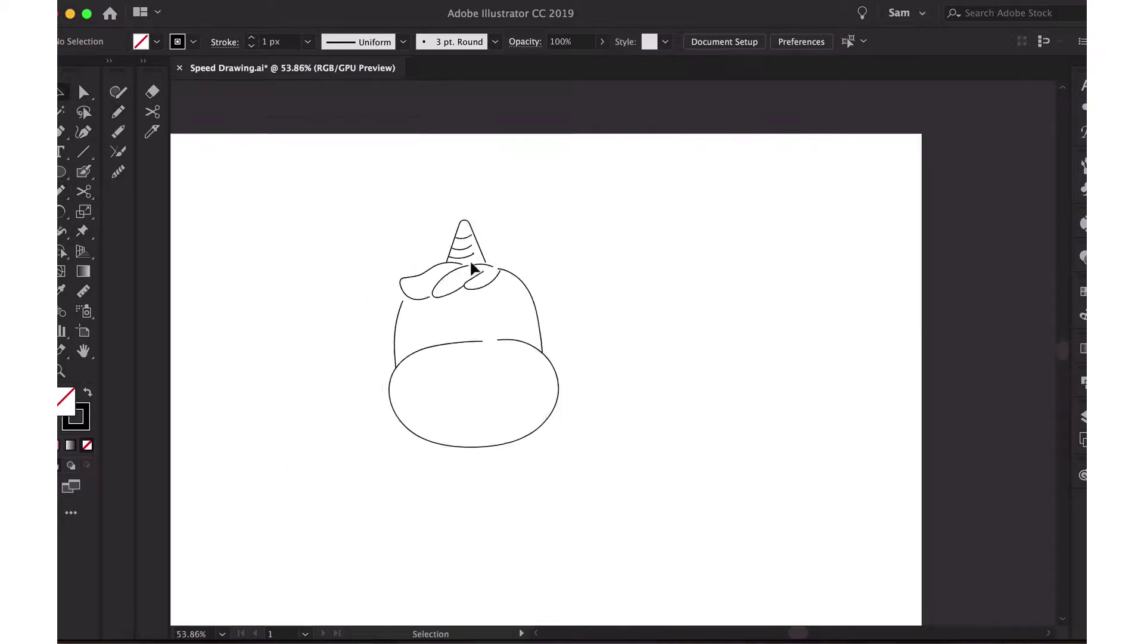
key(ctrl+a)
key(ctrl+shift+a)
scroll(578, 287, up, 2)
Pen the left ear with a rounded top beside the left tuft.
scroll(578, 290, down, 2)
scroll(578, 290, left, 3)
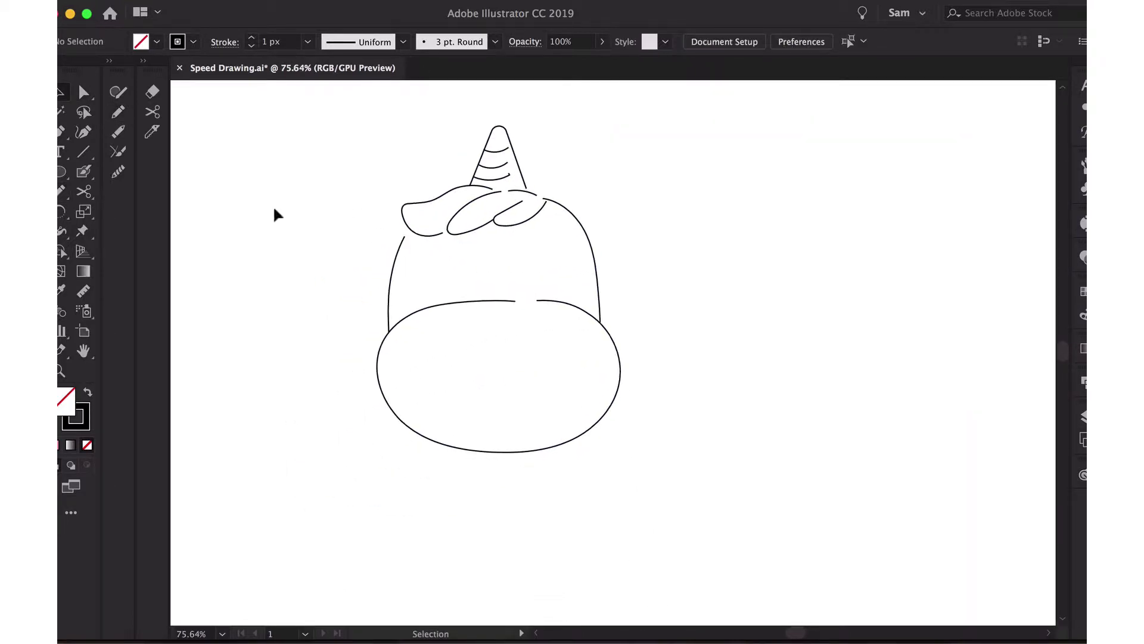
key(p)
click(396, 236)
drag(410, 157, 436, 155)
click(436, 197)
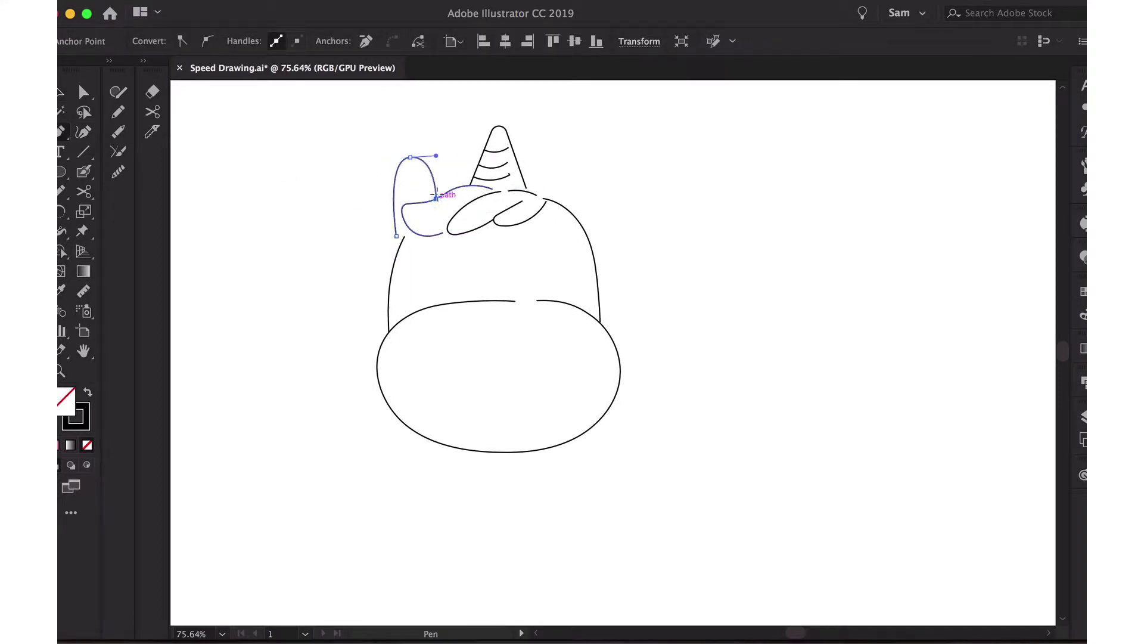
key(Return)
Pen the right ear with a rounded top, bringing it down onto the head outline.
click(557, 201)
drag(567, 162, 582, 164)
drag(588, 235, 570, 284)
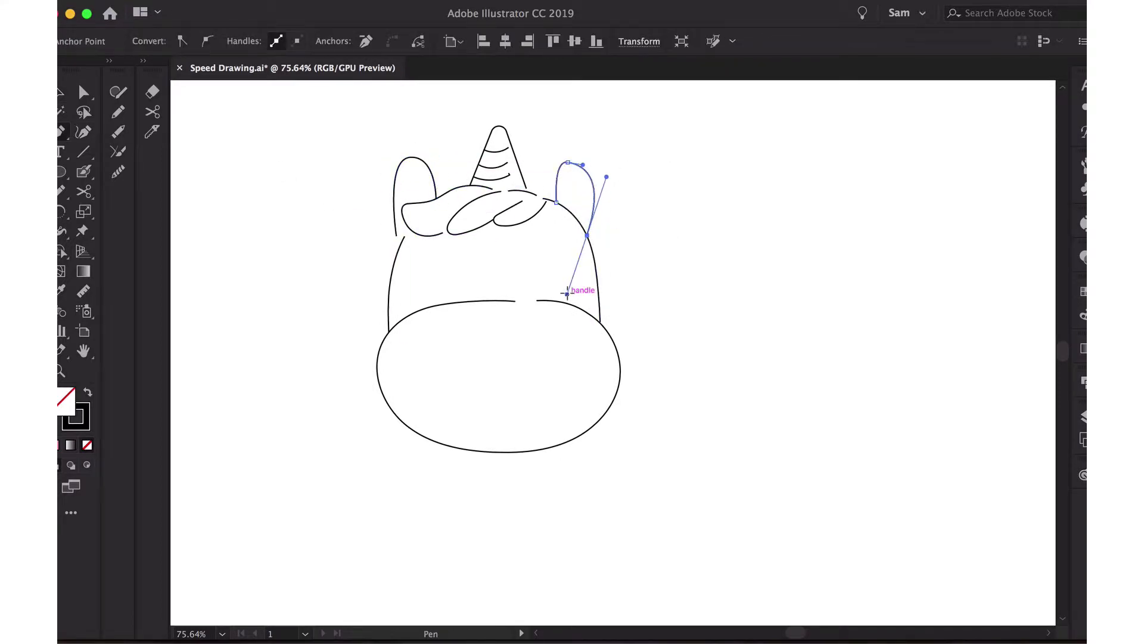
key(a)
click(567, 293)
click(575, 169)
click(620, 160)
Lower the left ear's base onto the head and round out the right ear's top.
click(396, 236)
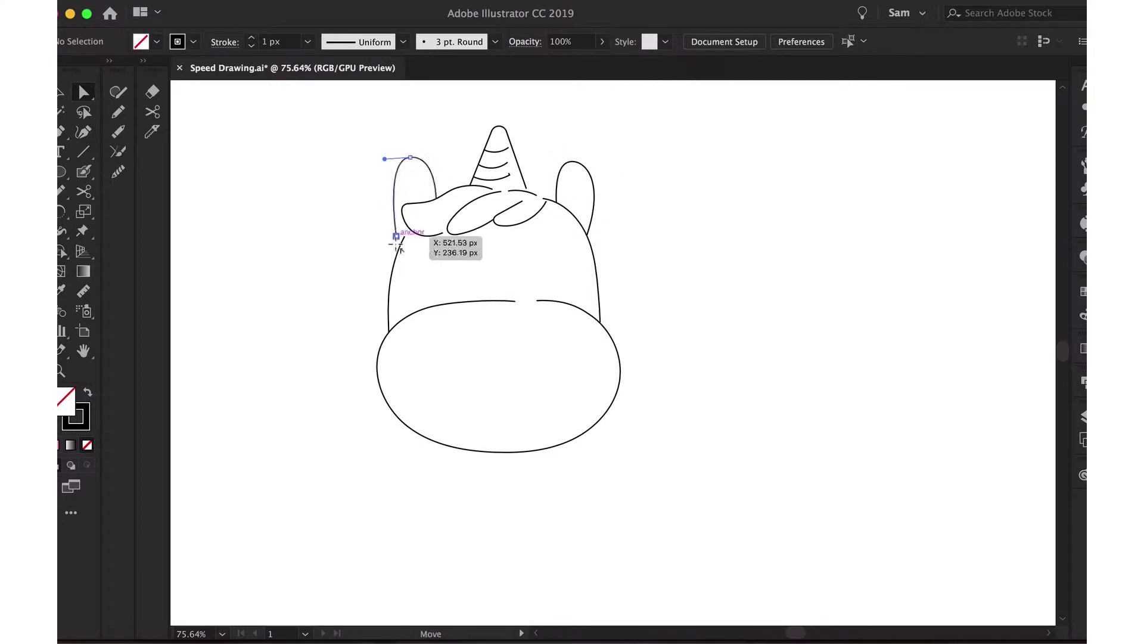
drag(398, 247, 396, 254)
click(366, 217)
click(568, 158)
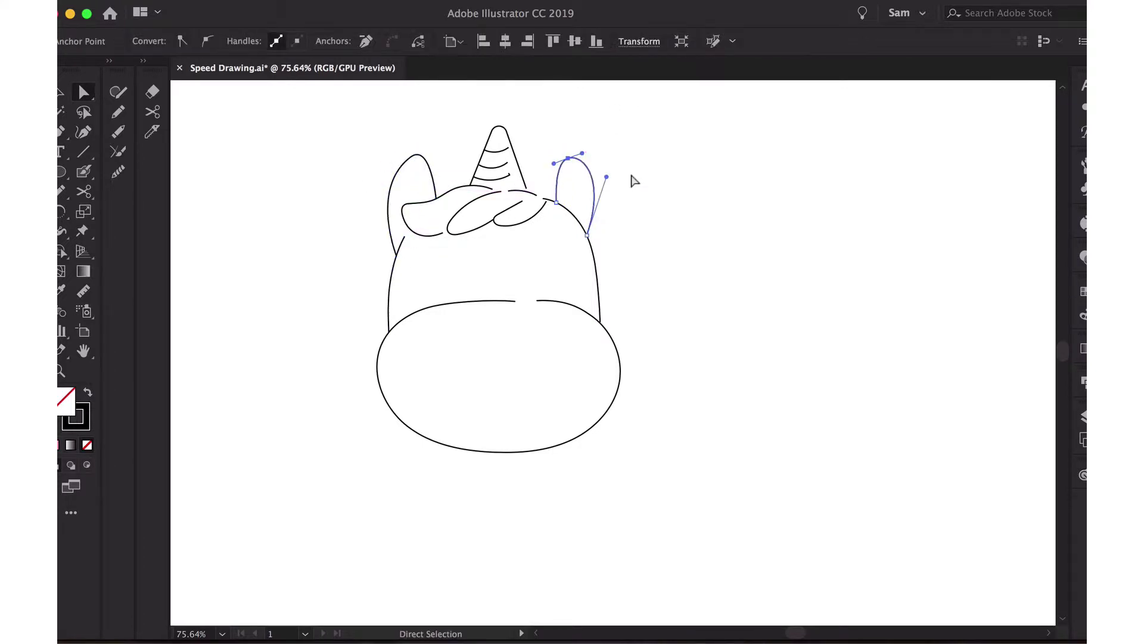
drag(582, 154, 590, 157)
click(634, 174)
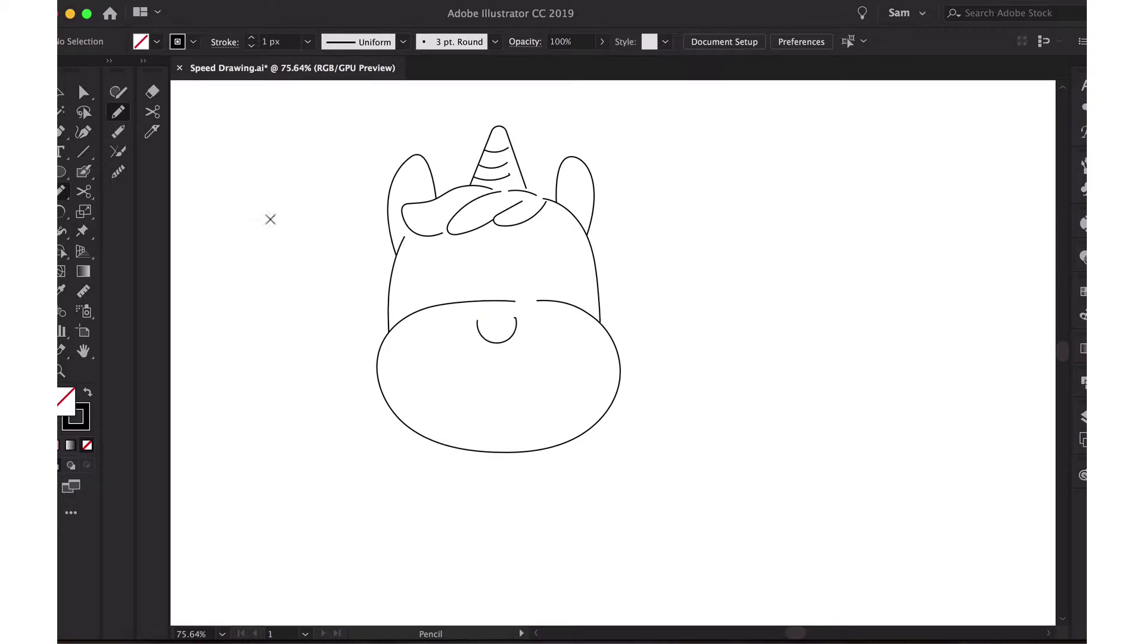
Draw a small oval on the muzzle's left side and copy it to the right side.
mouse_move(423, 330)
mouse_down()
mouse_move(442, 353)
mouse_move(569, 335)
mouse_up()
key(v)
click(432, 321)
key(c)
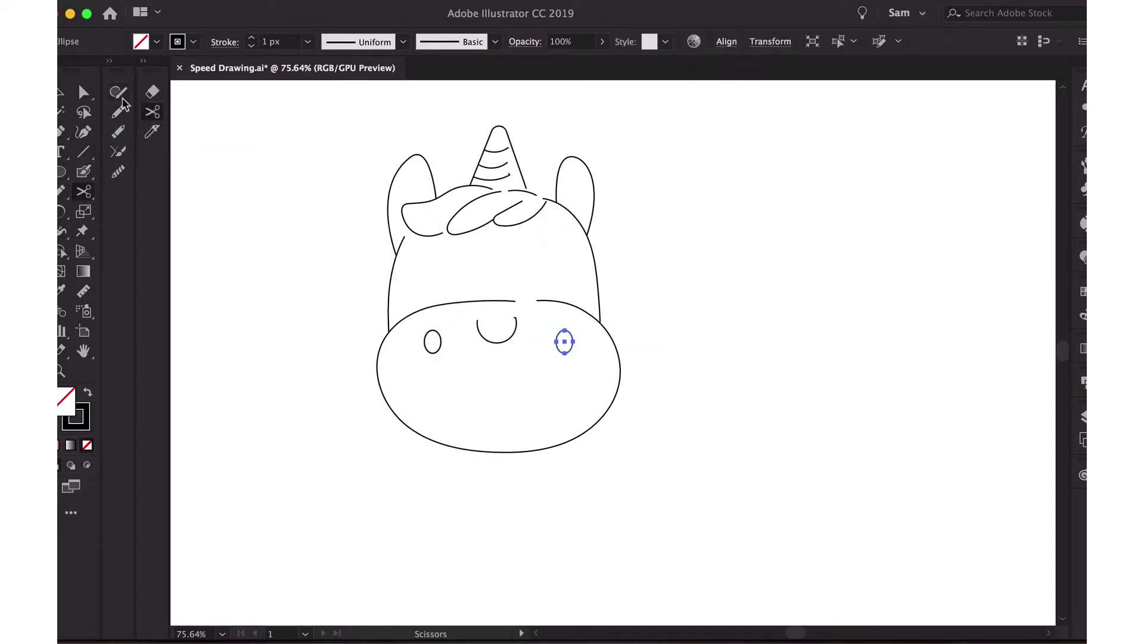
Cut the muzzle ovals open and delete their cut-off pieces to leave curved nostril marks.
scroll(383, 316, up, 5)
click(808, 378)
click(828, 407)
key(Delete)
key(a)
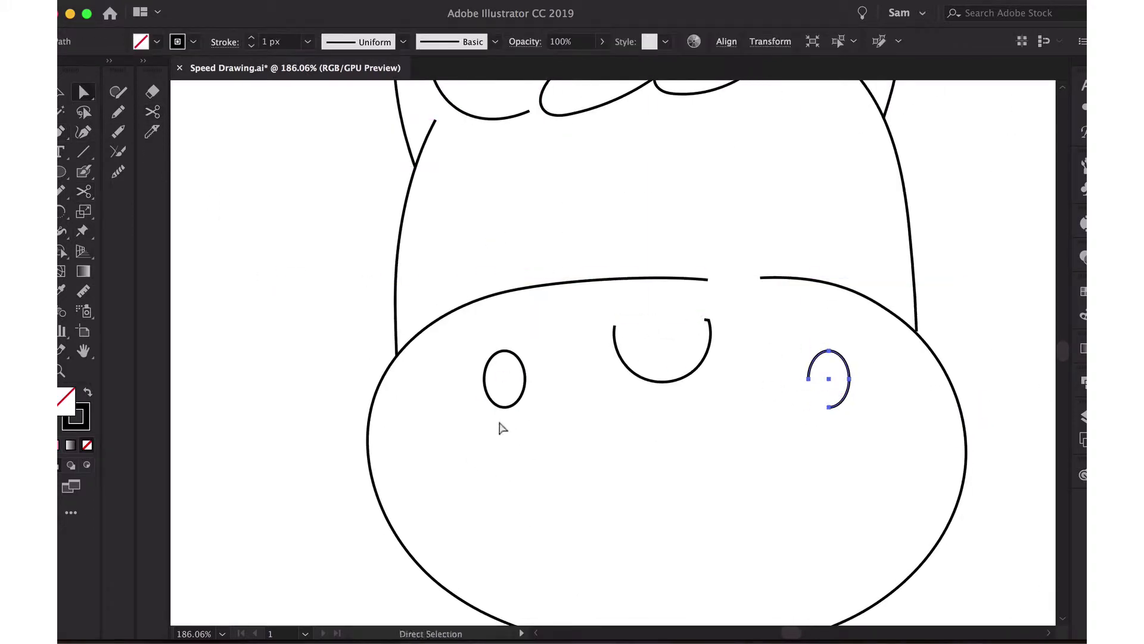
click(504, 407)
click(484, 394)
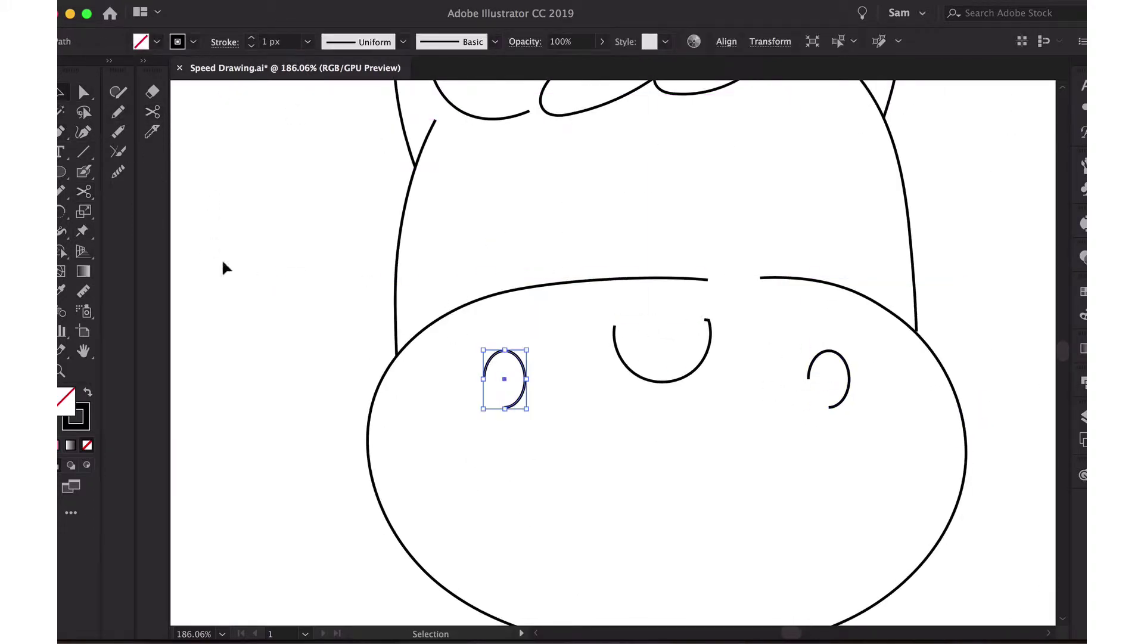
key(Delete)
Drag an oval eye outline on the upper face, left of centre.
scroll(537, 252, up, 2)
key(l)
drag(475, 197, 535, 272)
key(shift+e)
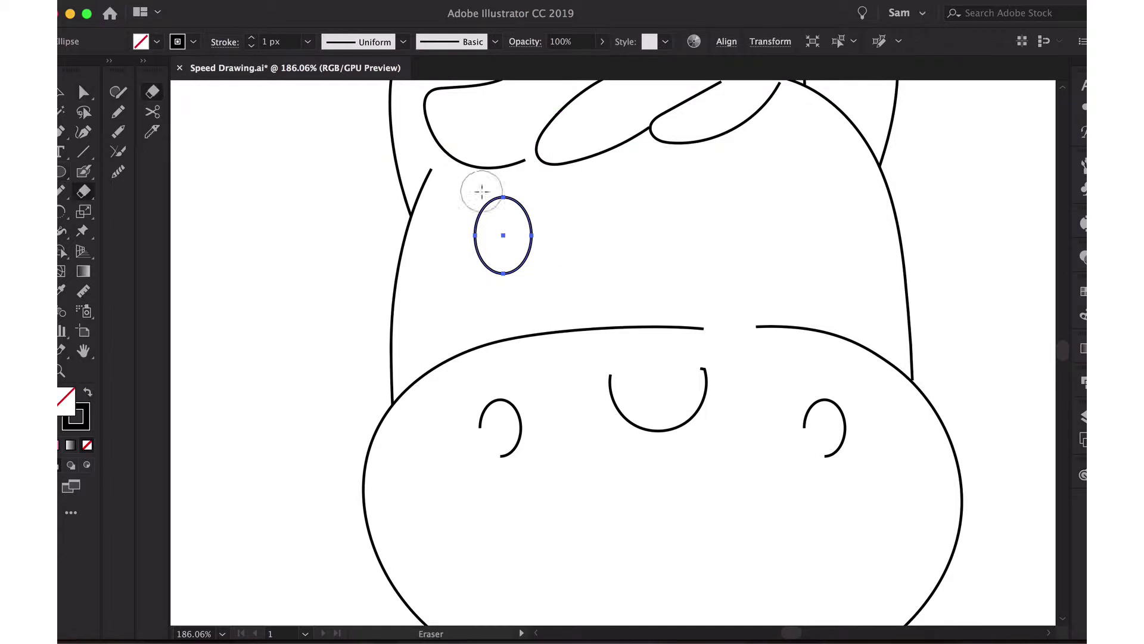
Fill the left eye solid black and place a copy on the right side.
click(83, 92)
key(shift+x)
drag(503, 239, 787, 238)
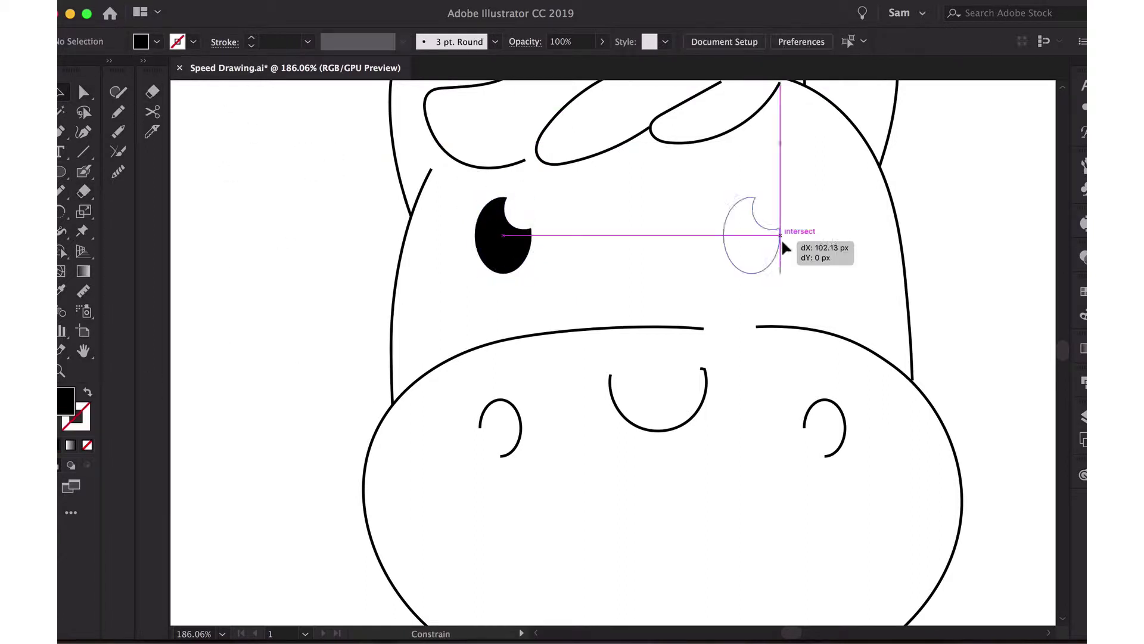
click(927, 229)
Draw a left cheek oval filled EFB1BB pink and copy it onto the right cheek.
key(l)
drag(408, 286, 531, 332)
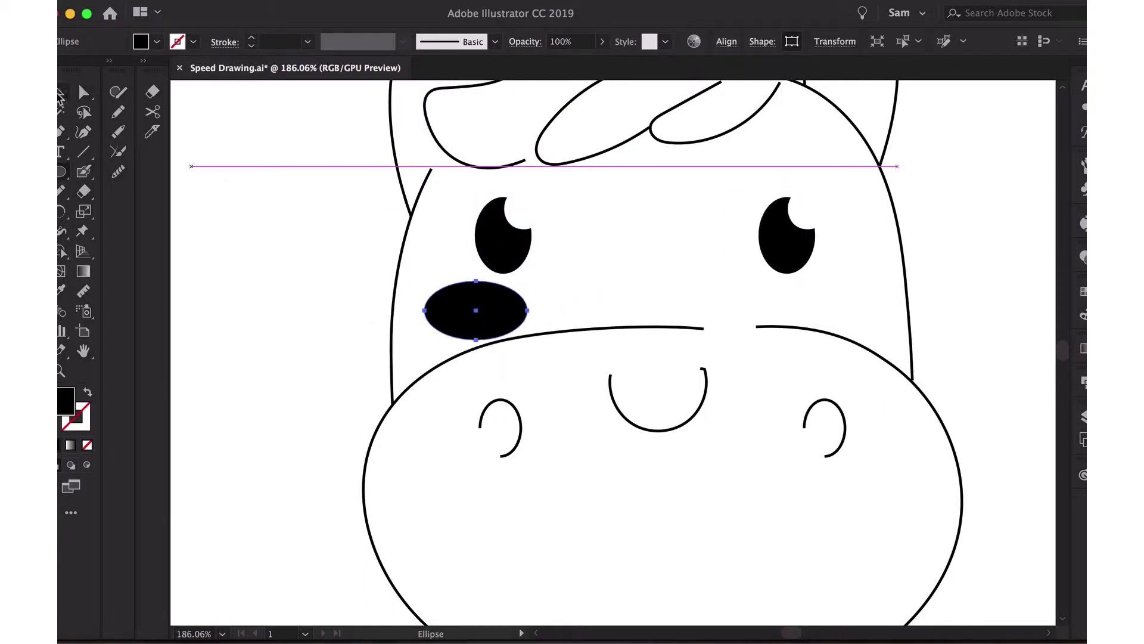
mouse_move(480, 298)
mouse_down()
mouse_move(467, 310)
mouse_move(463, 298)
mouse_up()
drag(514, 336, 505, 341)
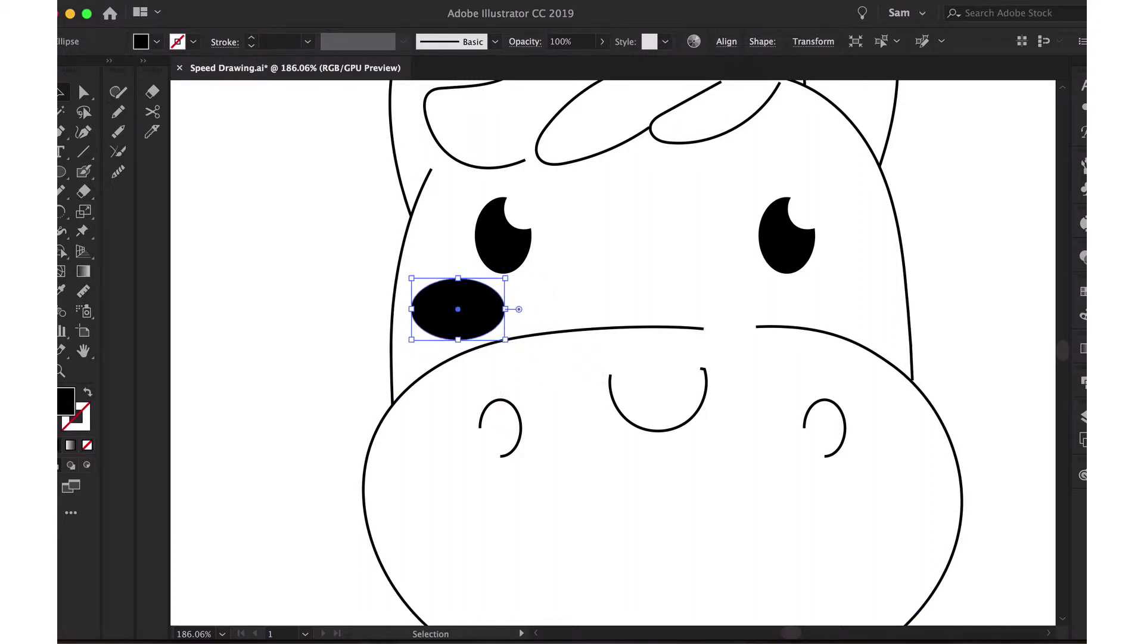
double_click(66, 400)
text(EFB1BB)
key(Return)
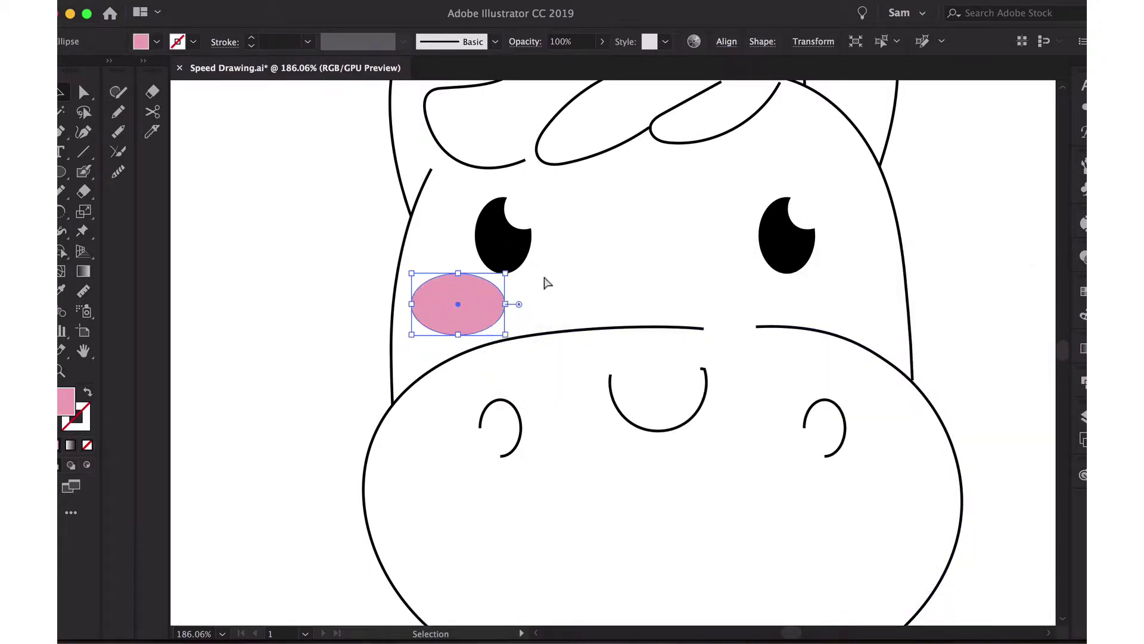
click(547, 283)
drag(455, 302, 842, 293)
Zoom out to the whole unicorn and shrink the head slightly from its bottom edge.
click(517, 251)
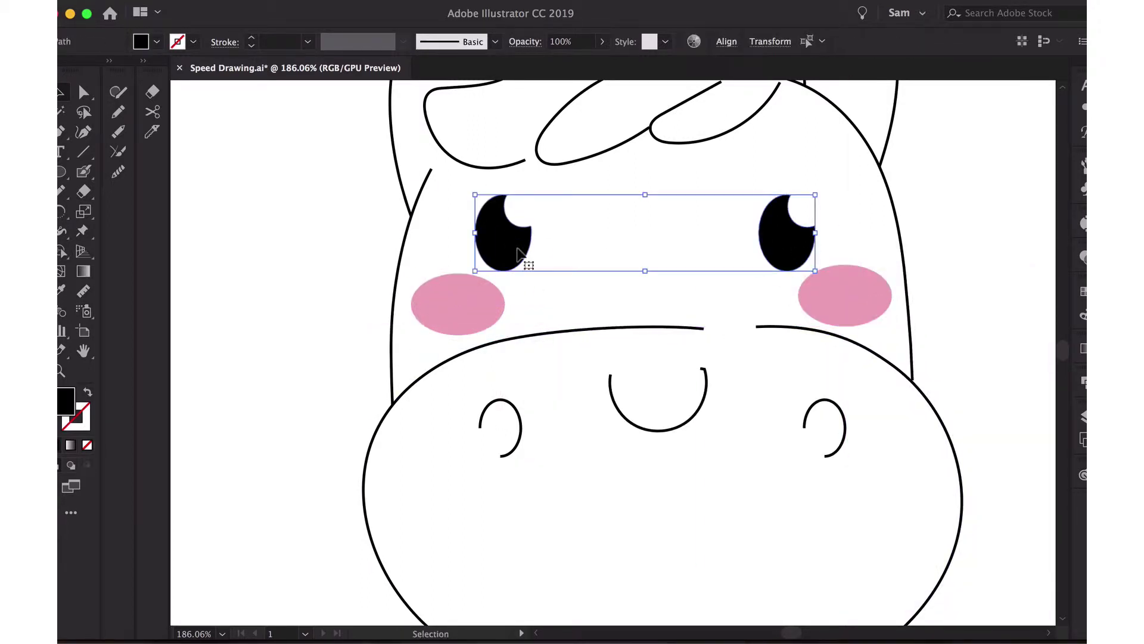
key(ctrl+0)
click(559, 276)
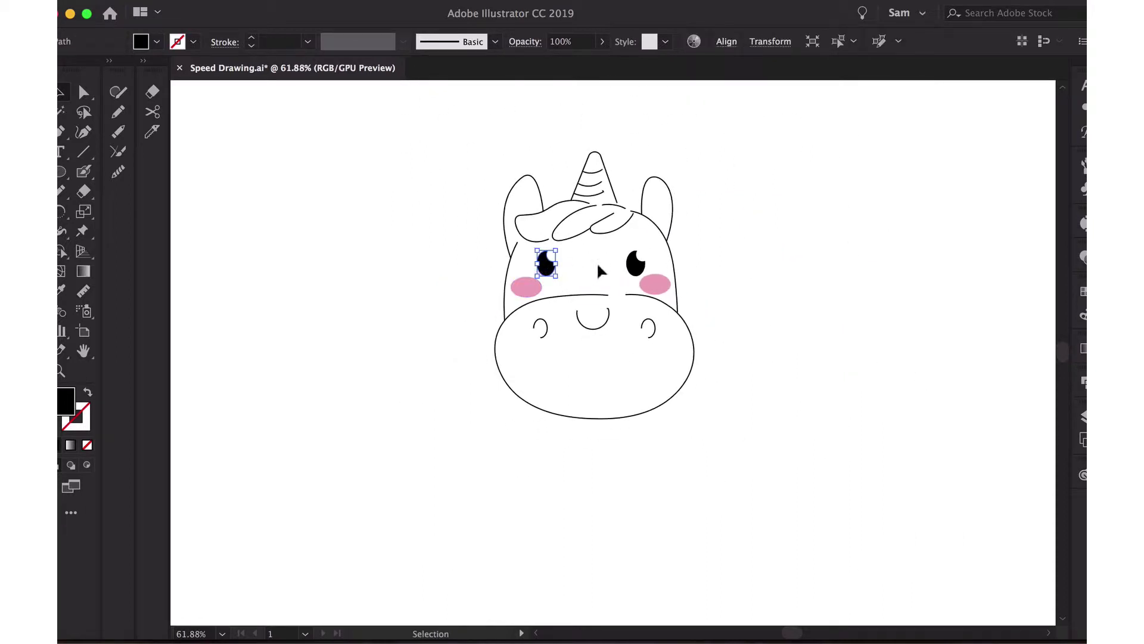
click(594, 271)
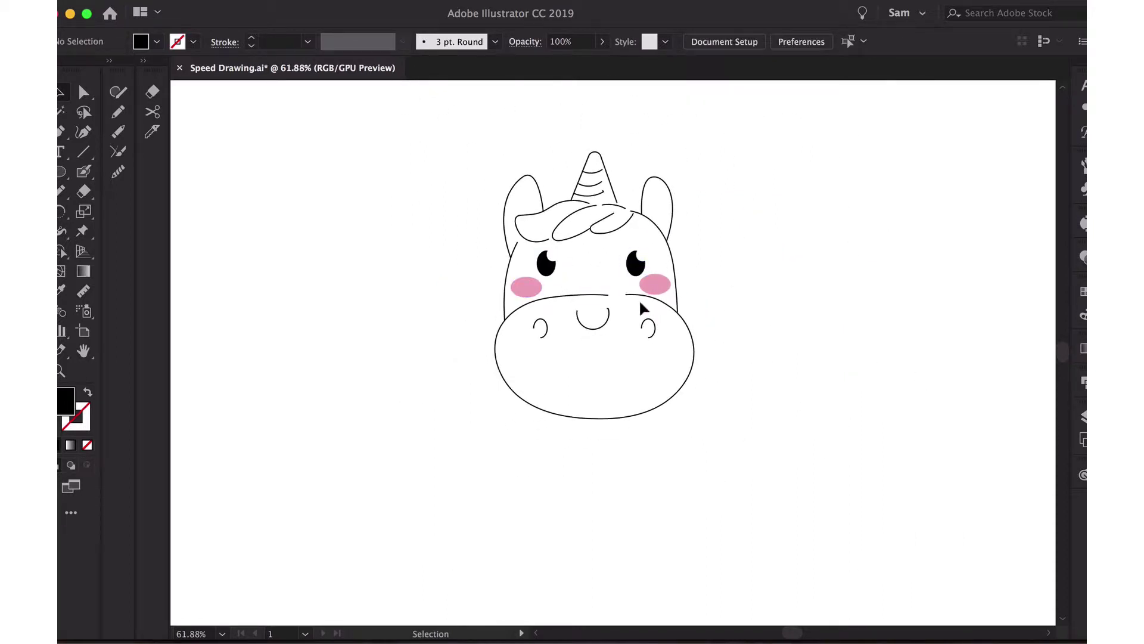
scroll(642, 307, down, 3)
click(607, 360)
drag(607, 360, 608, 344)
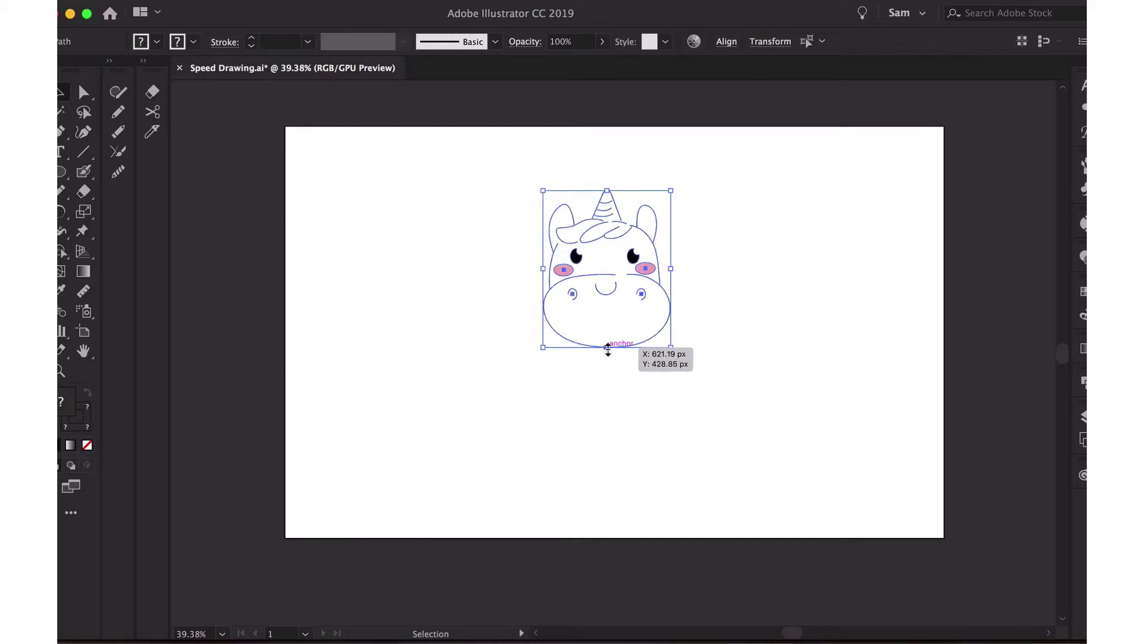
click(611, 392)
scroll(607, 384, up, 2)
click(626, 327)
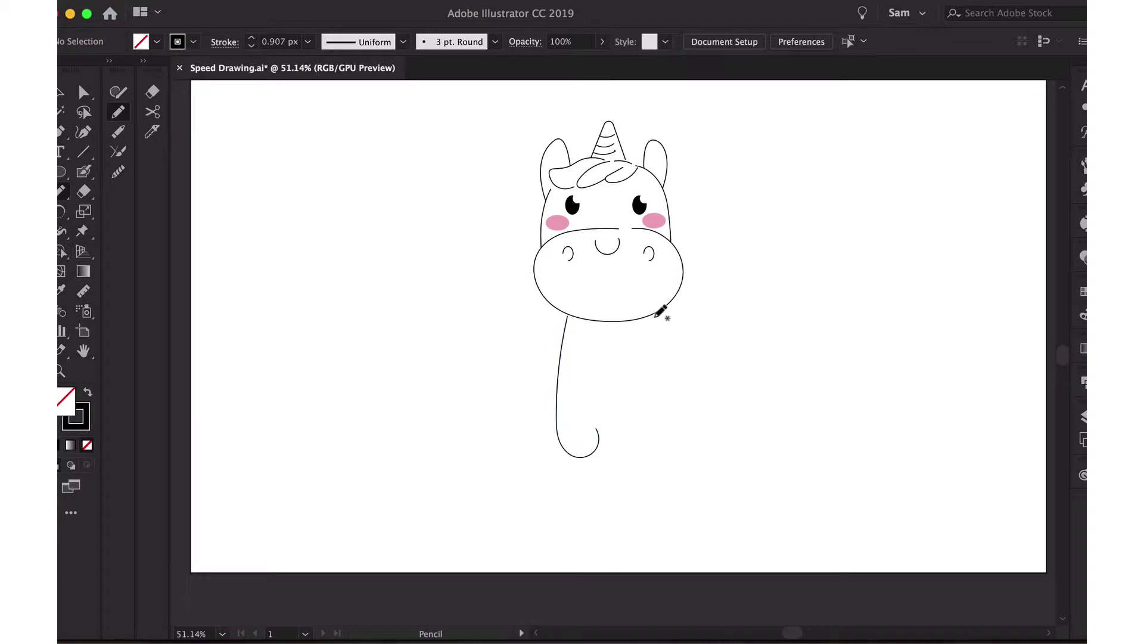
Pull the right leg's outer side inward by moving its anchors.
click(82, 92)
scroll(594, 423, up, 2)
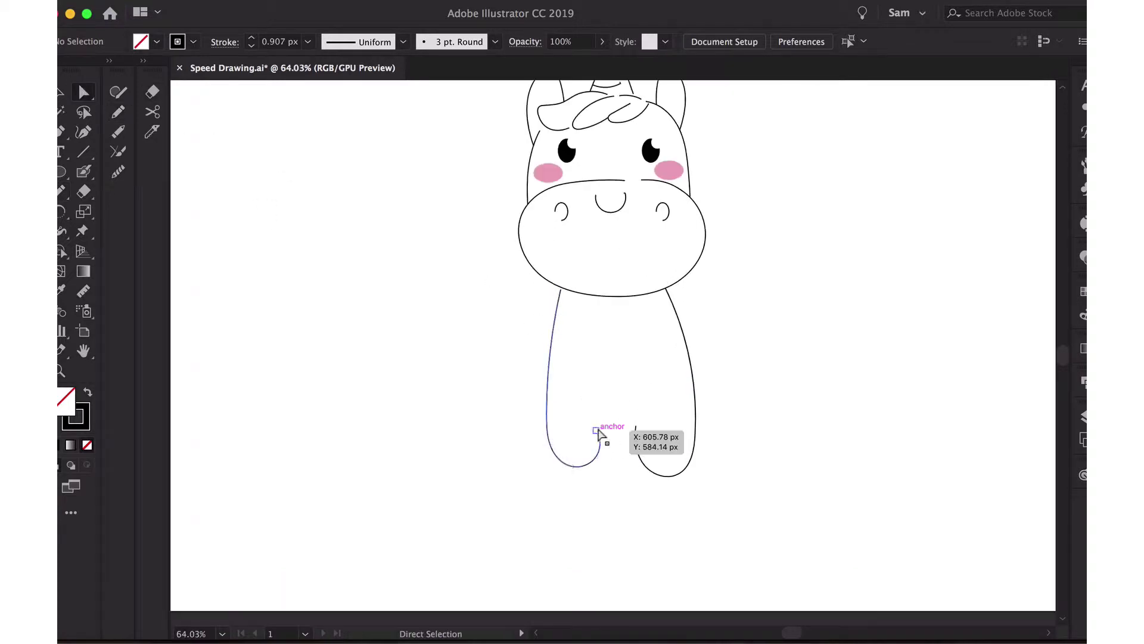
click(606, 429)
click(674, 475)
drag(695, 424, 685, 425)
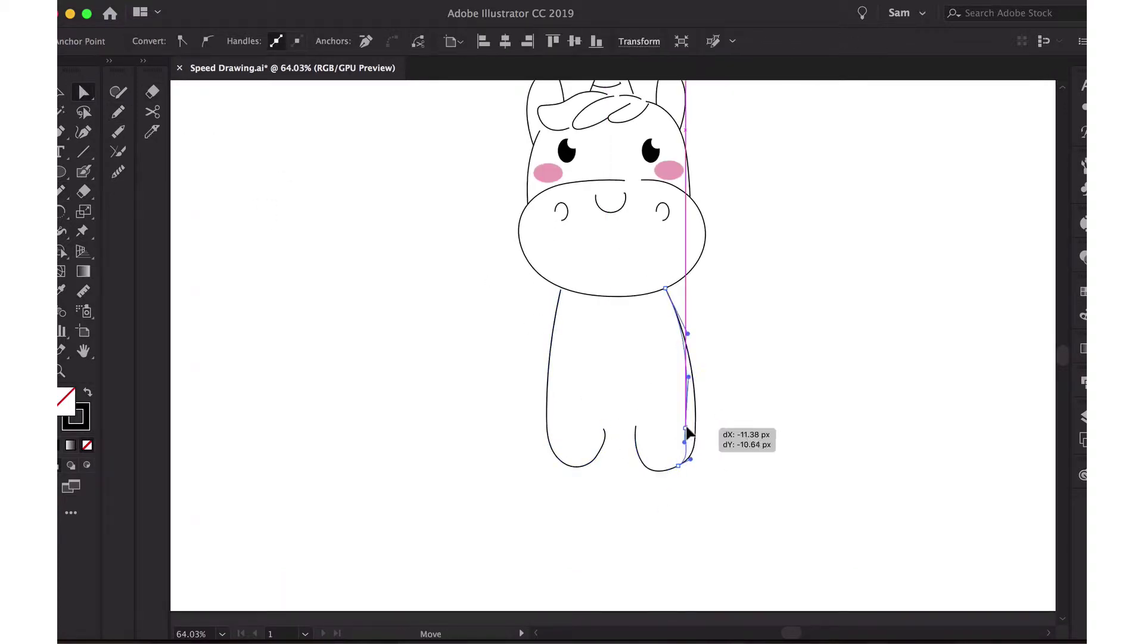
click(681, 466)
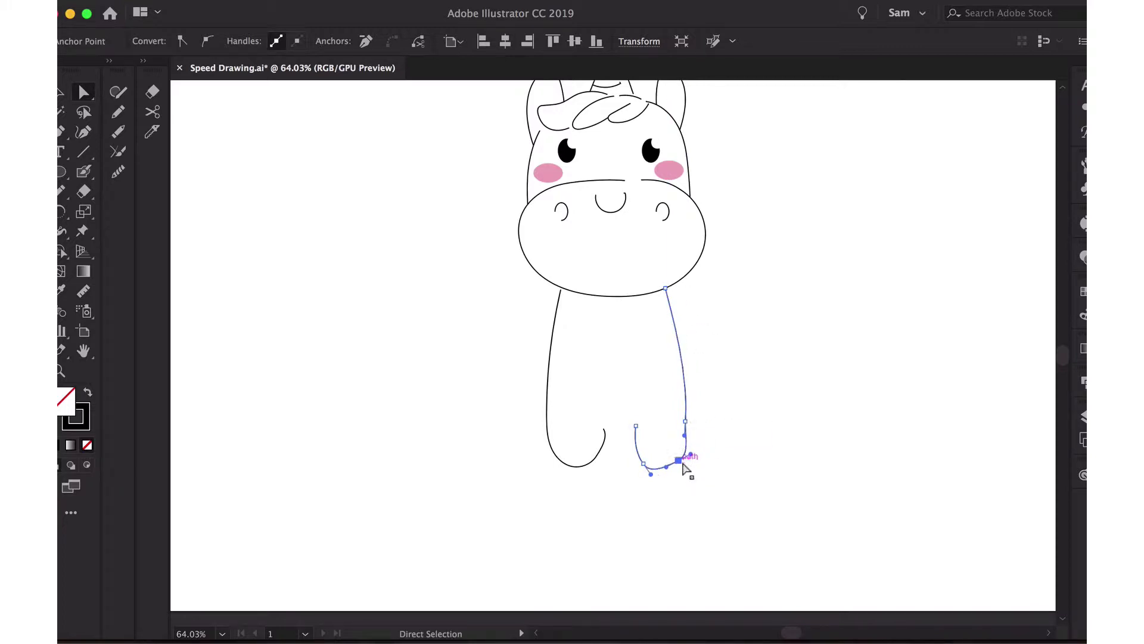
Smooth the right leg's outline and remove two extra anchors from the leg curve.
click(118, 172)
drag(685, 441, 653, 470)
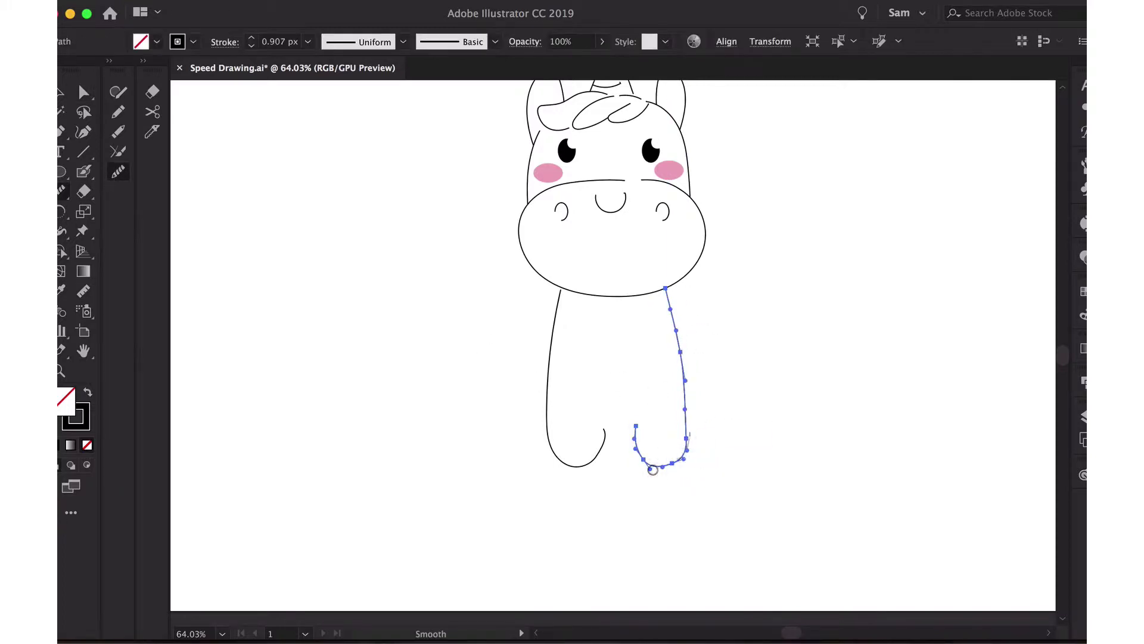
click(84, 92)
click(551, 425)
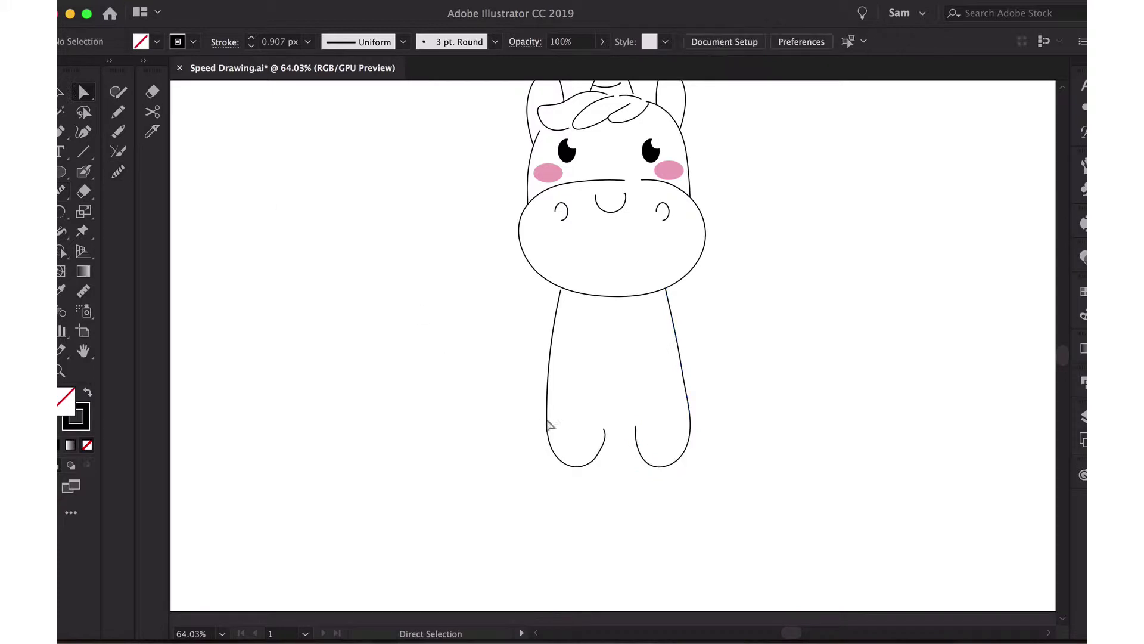
click(671, 310)
click(83, 173)
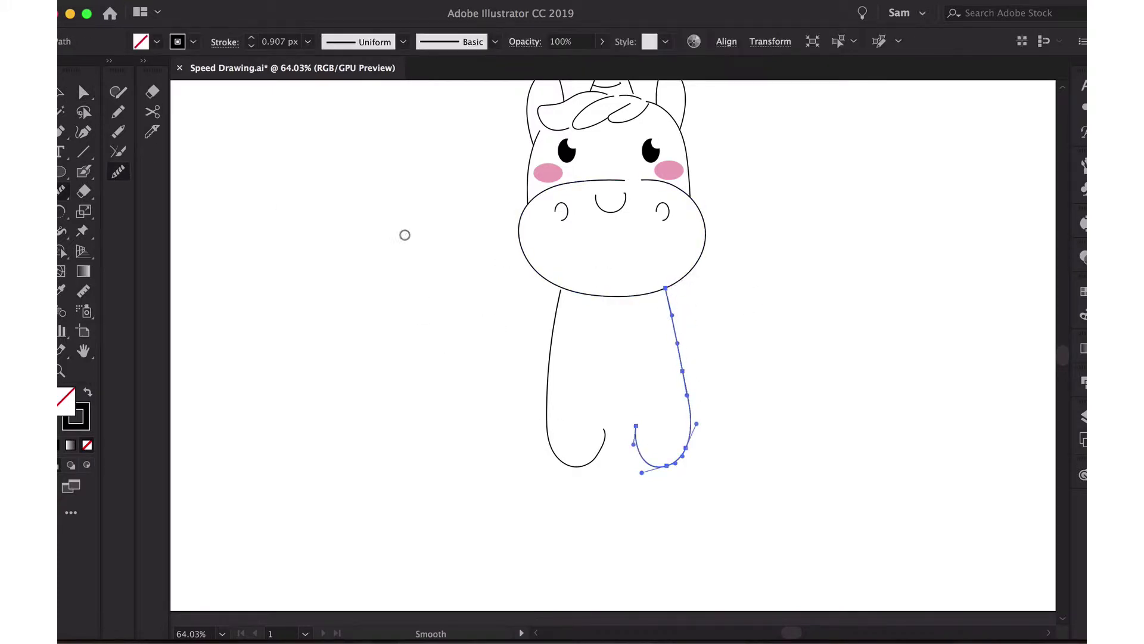
click(683, 375)
scroll(455, 426, up, 2)
Reshape the curve joining the tops of the legs with Direct Selection.
key(a)
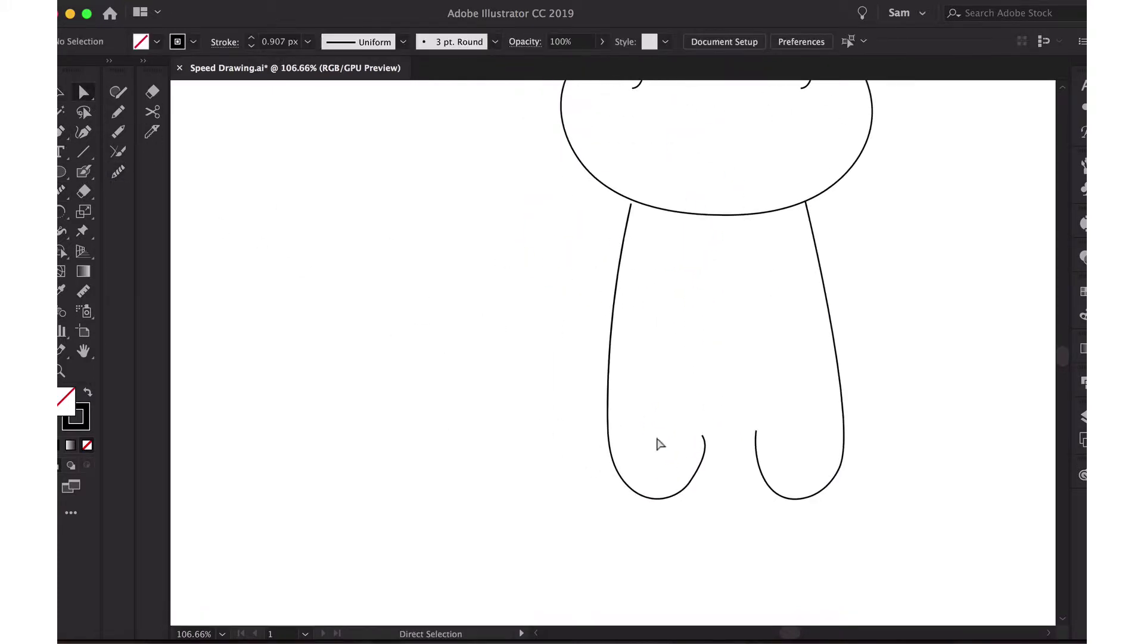
scroll(659, 441, up, 4)
click(736, 484)
click(764, 460)
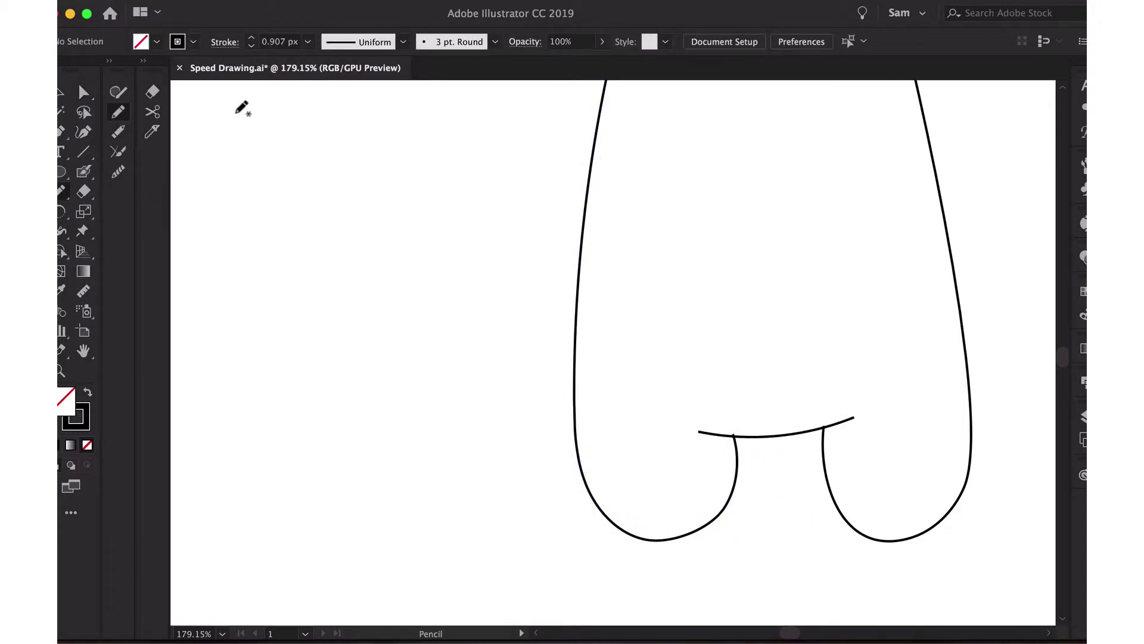
scroll(760, 456, up, 3)
click(590, 381)
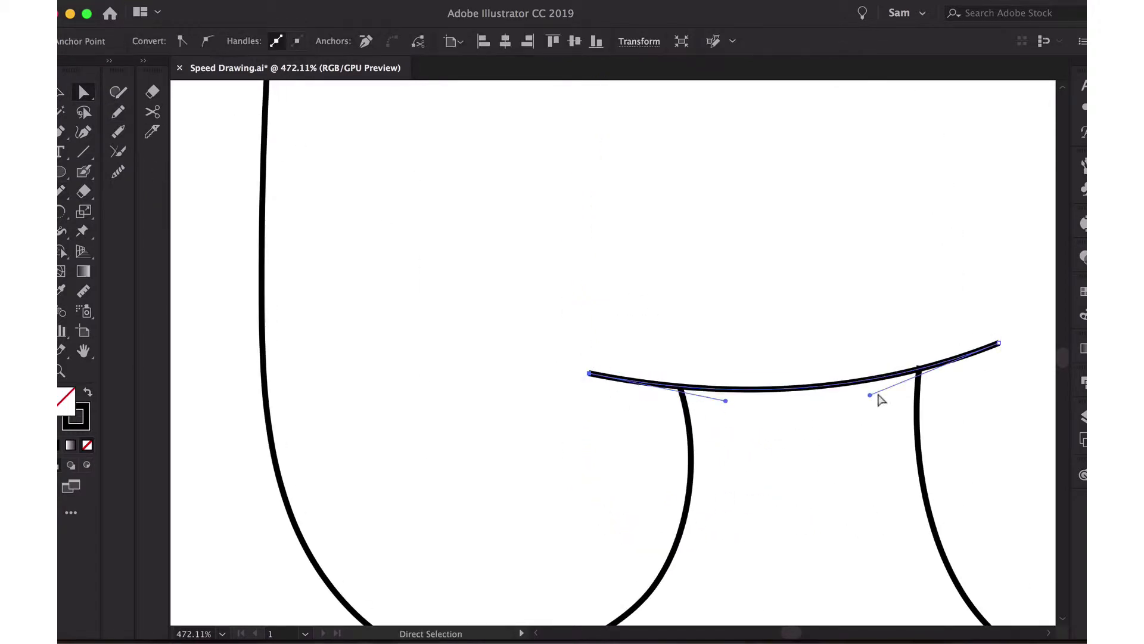
scroll(1001, 356, up, 3)
drag(868, 388, 799, 396)
scroll(731, 504, down, 5)
click(731, 503)
scroll(733, 503, down, 3)
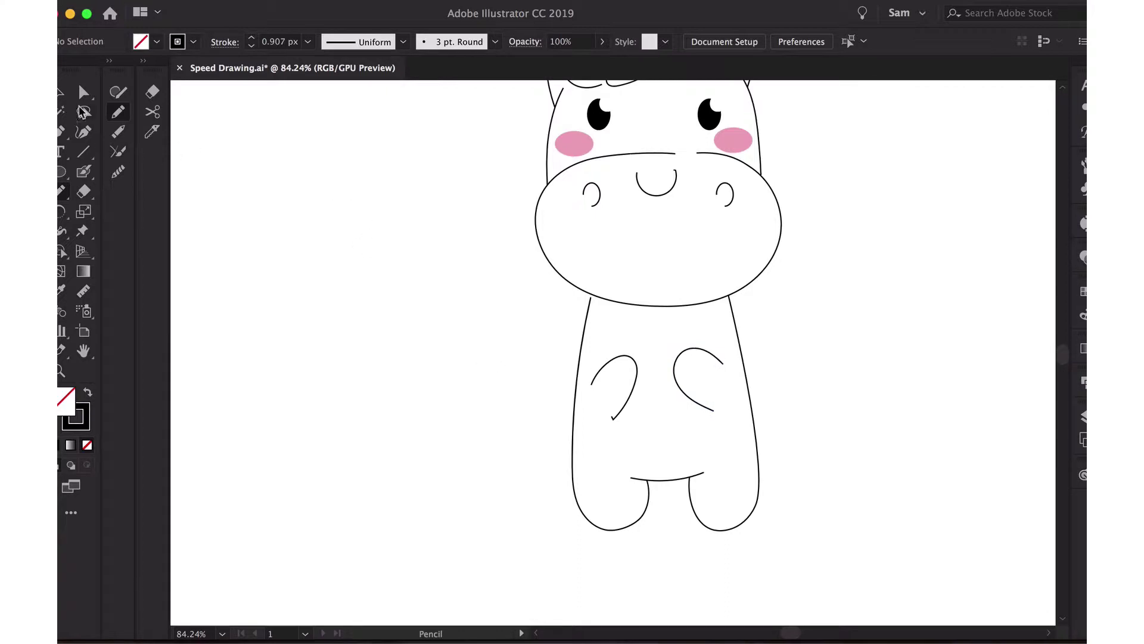
Inspect the left arm curve and the hand's anchor point with Direct Selection.
click(83, 93)
scroll(563, 377, up, 2)
click(566, 375)
click(600, 424)
scroll(532, 407, down, 3)
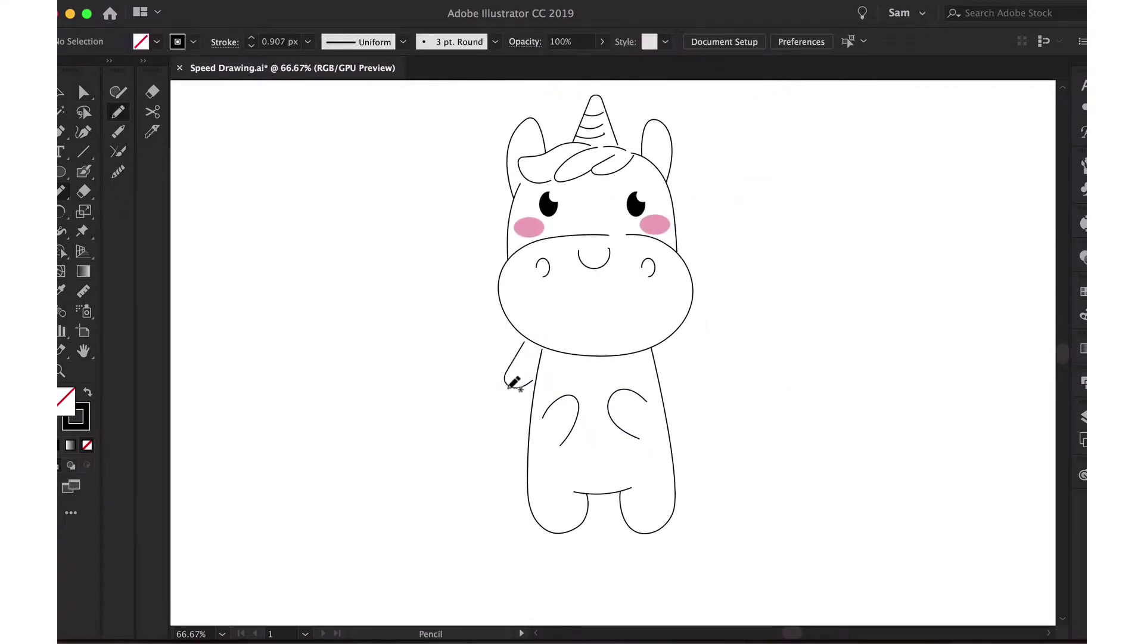
scroll(432, 322, up, 2)
click(435, 396)
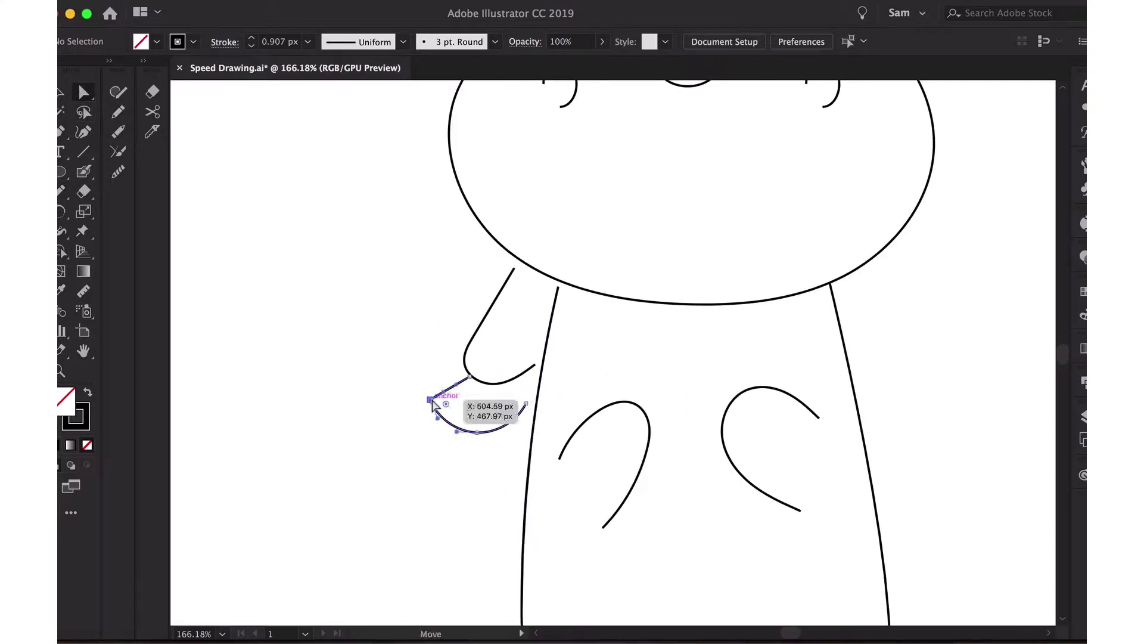
click(450, 465)
scroll(451, 466, down, 1)
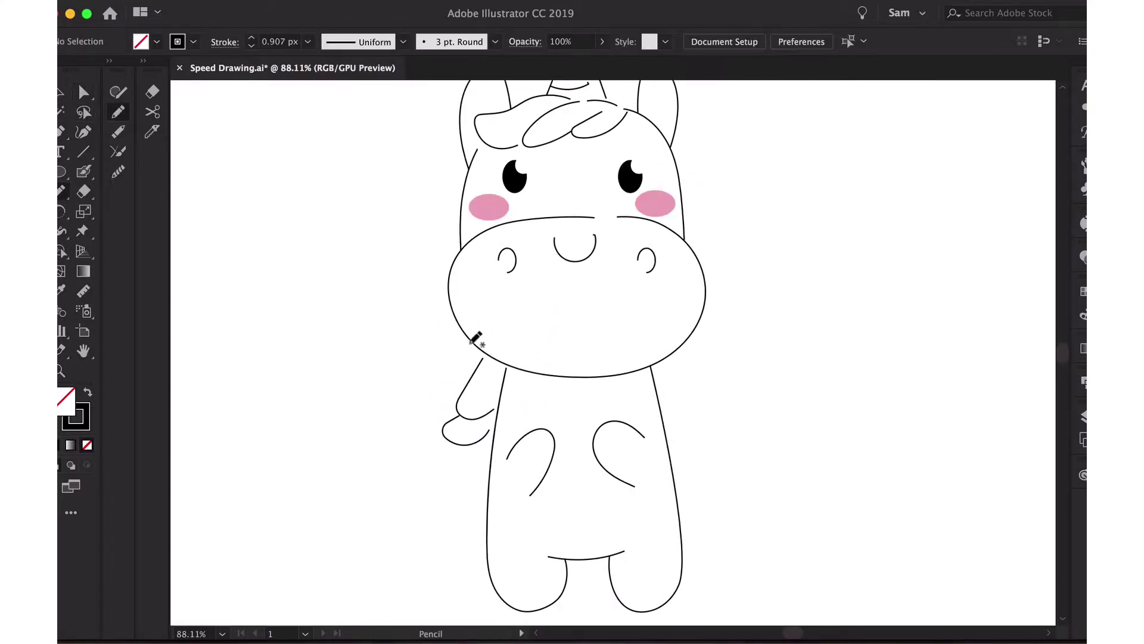
Drag the hand's anchor near the shoulder to round off the paw.
scroll(480, 417, down, 2)
key(a)
click(447, 298)
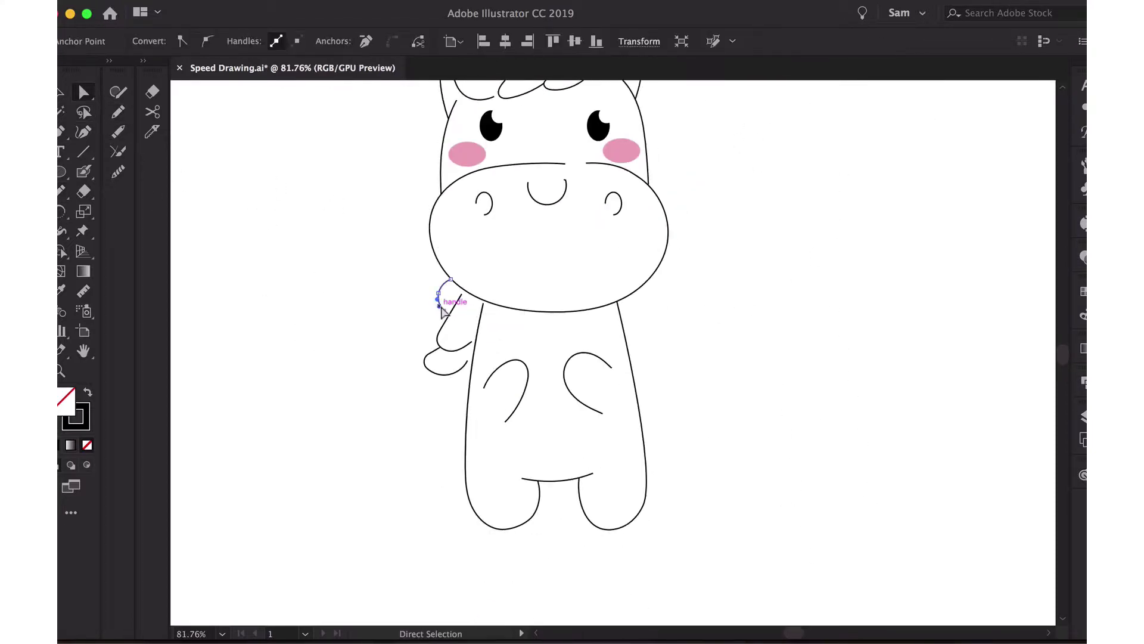
scroll(447, 299, up, 3)
drag(428, 294, 427, 303)
scroll(462, 254, down, 3)
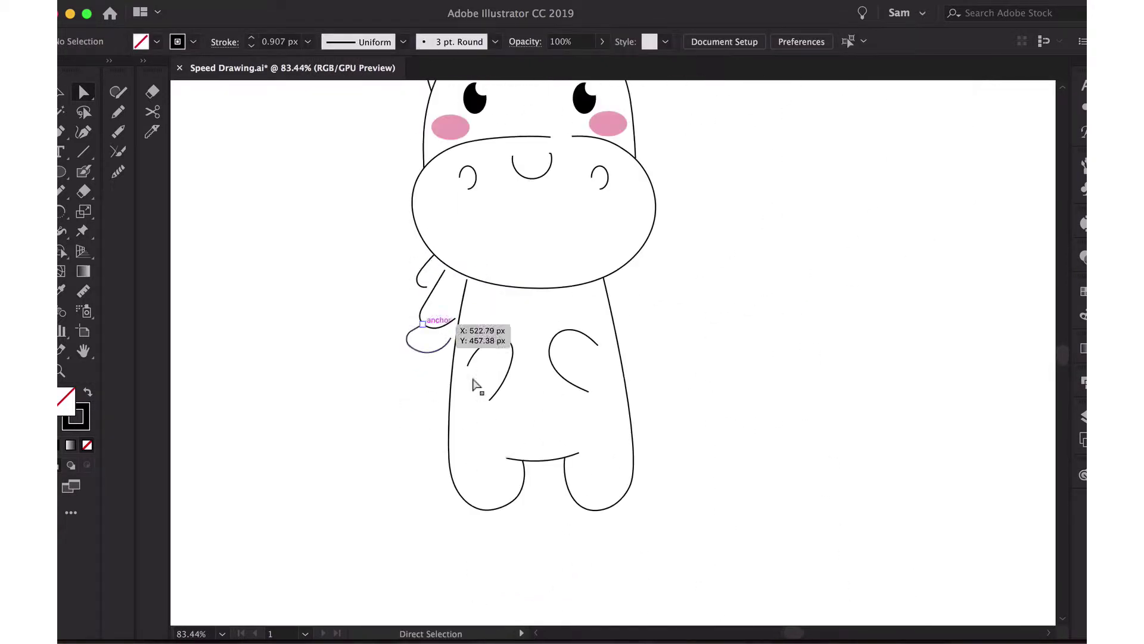
scroll(475, 388, down, 2)
scroll(475, 388, down, 1)
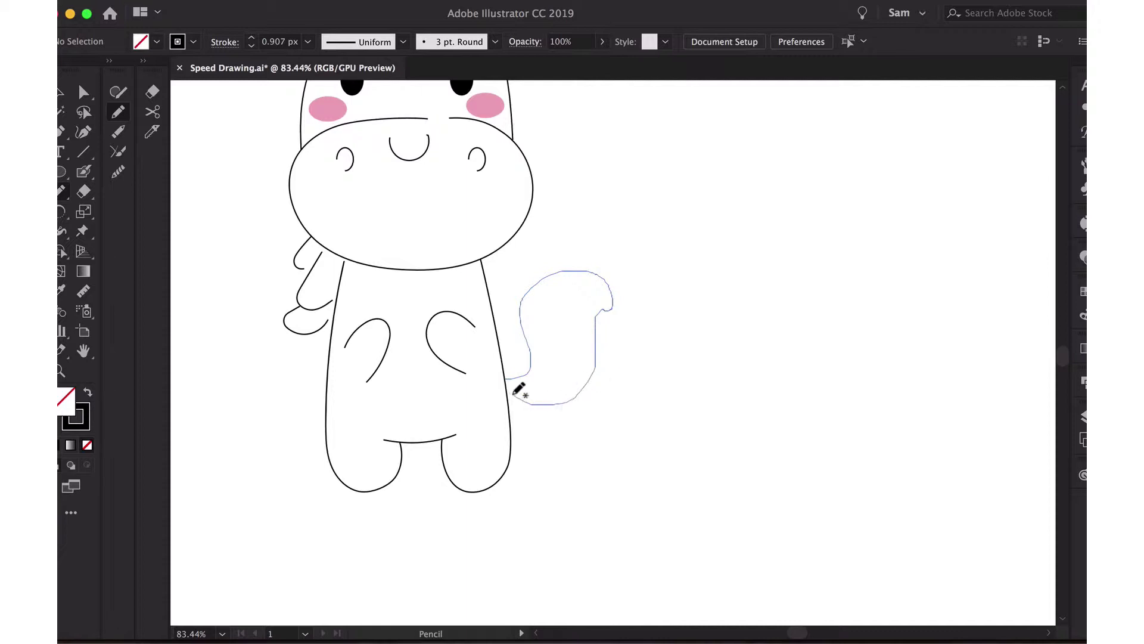
Reshape the curled tail's bottom curve and lower loop.
drag(513, 394, 511, 396)
scroll(511, 396, up, 3)
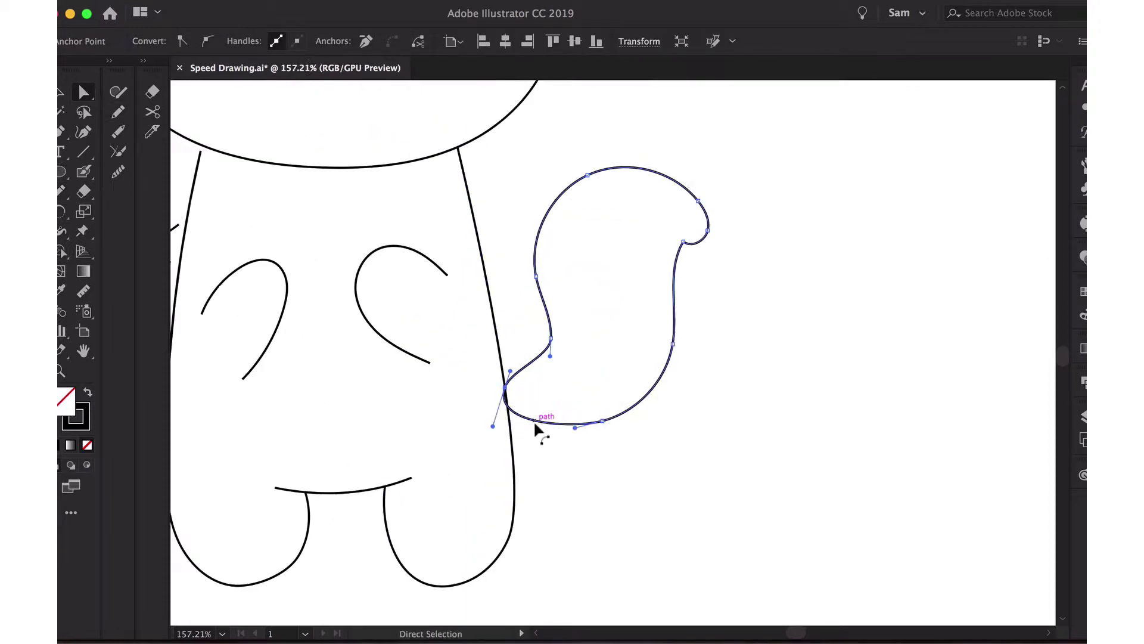
drag(539, 435, 471, 465)
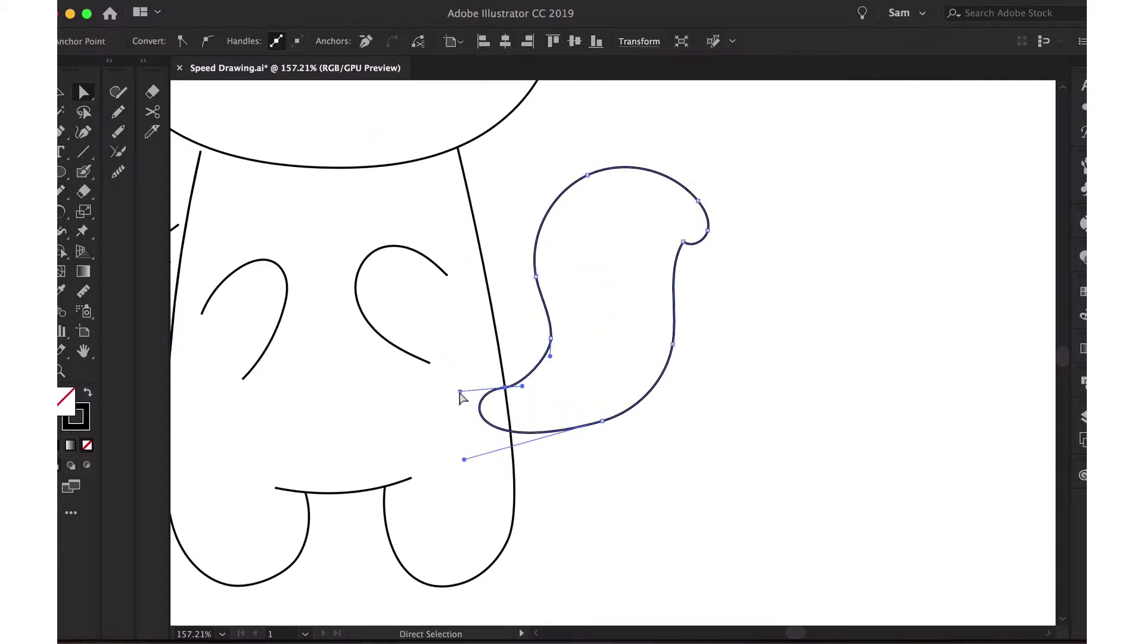
drag(460, 391, 516, 388)
click(590, 355)
Try moving the tail's bottom anchor to the right, then undo it.
click(554, 439)
drag(555, 430, 603, 432)
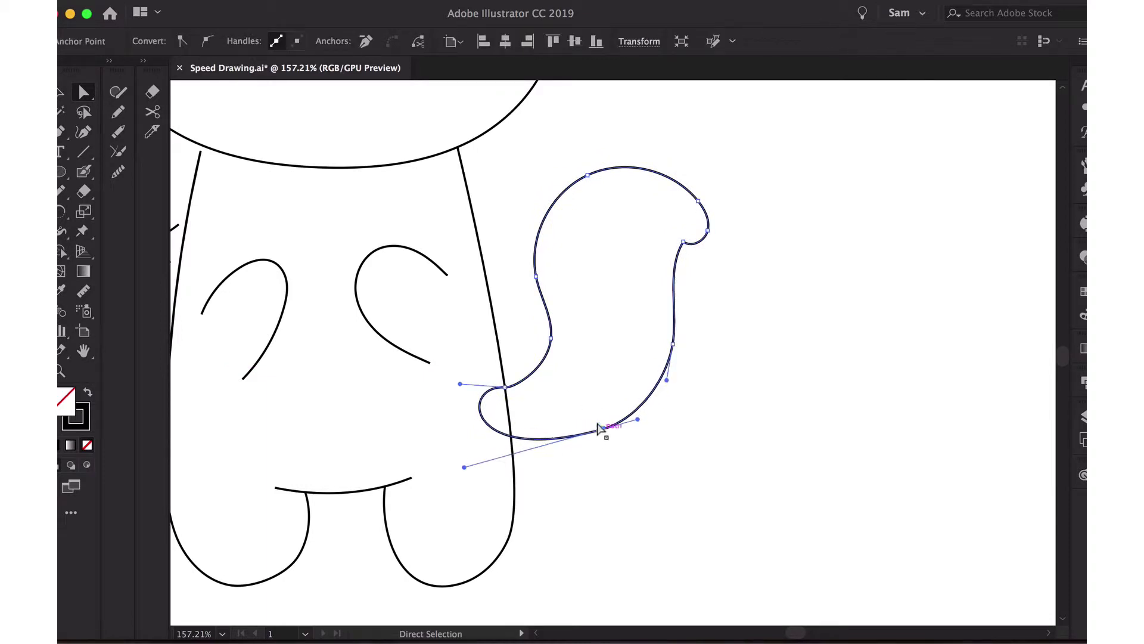
click(629, 463)
key(ctrl+z)
Erase the tail's overlapping segment where it meets the body.
click(152, 92)
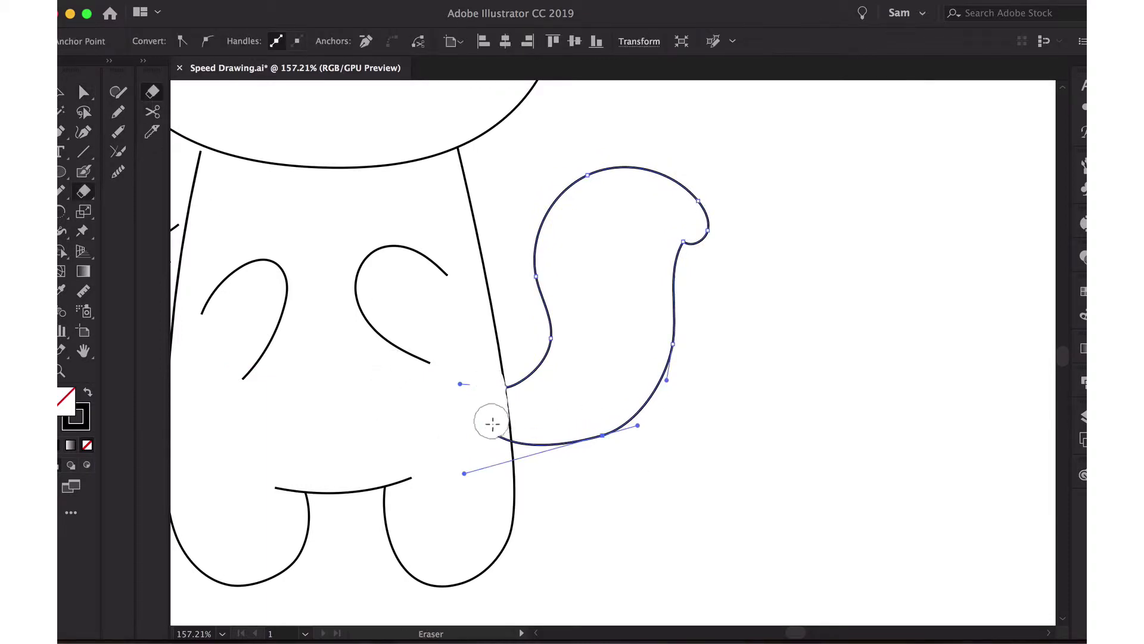
drag(492, 423, 501, 431)
key(a)
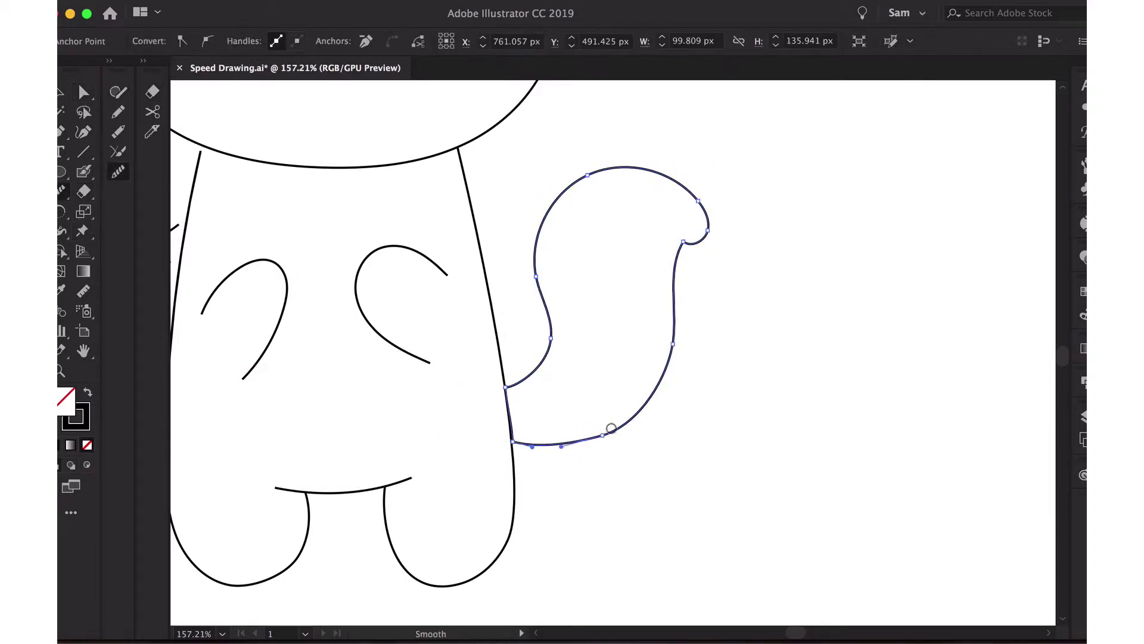
click(610, 427)
click(684, 170)
Zoom out and check the tail-to-body join by reselecting the tail path.
key(ctrl+minus)
key(ctrl+minus)
key(ctrl+minus)
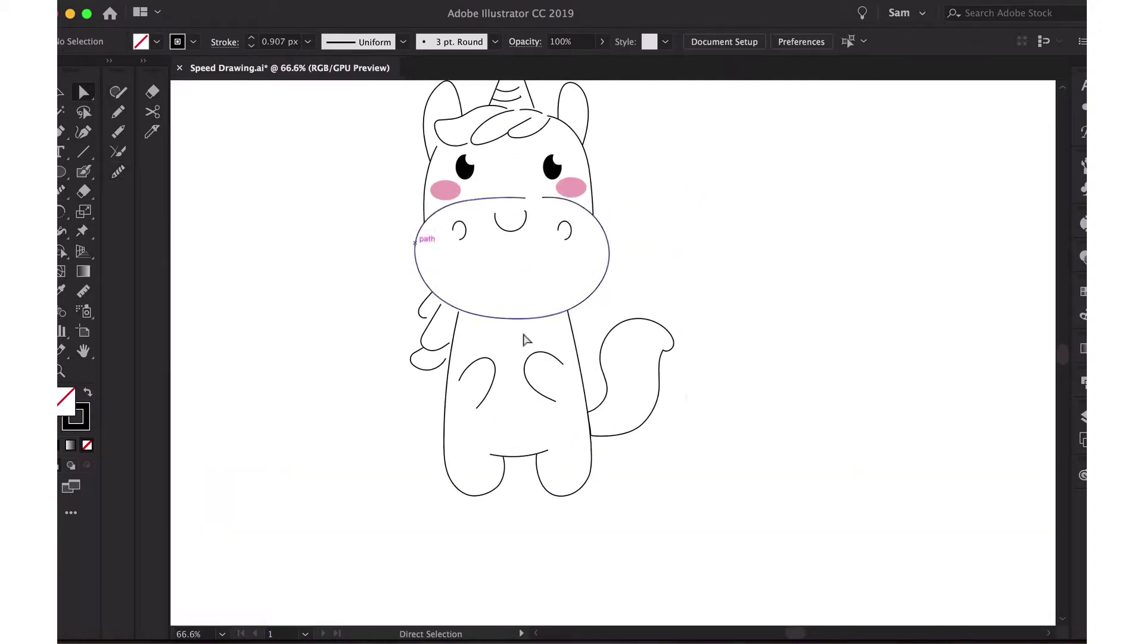
scroll(699, 462, up, 5)
click(333, 368)
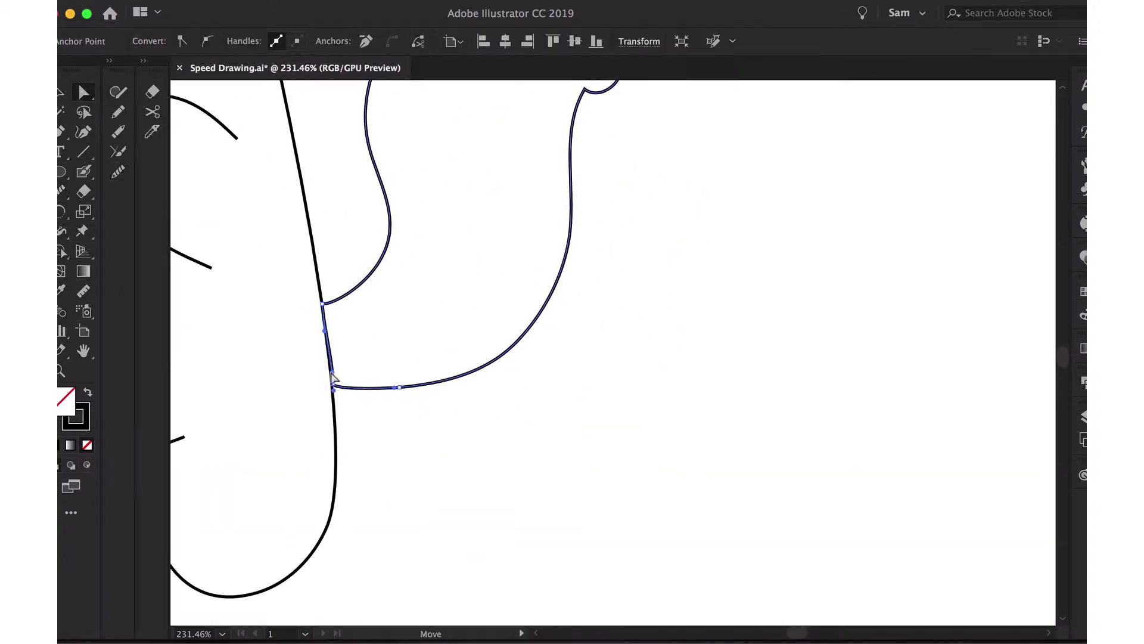
scroll(433, 369, up, 3)
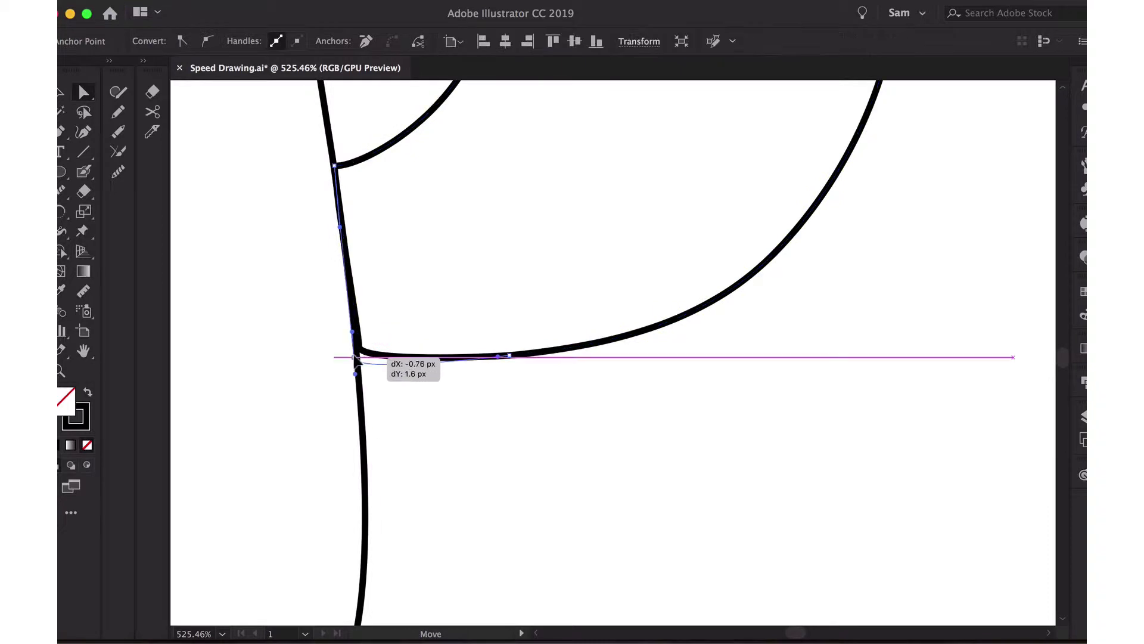
scroll(370, 316, down, 2)
click(388, 314)
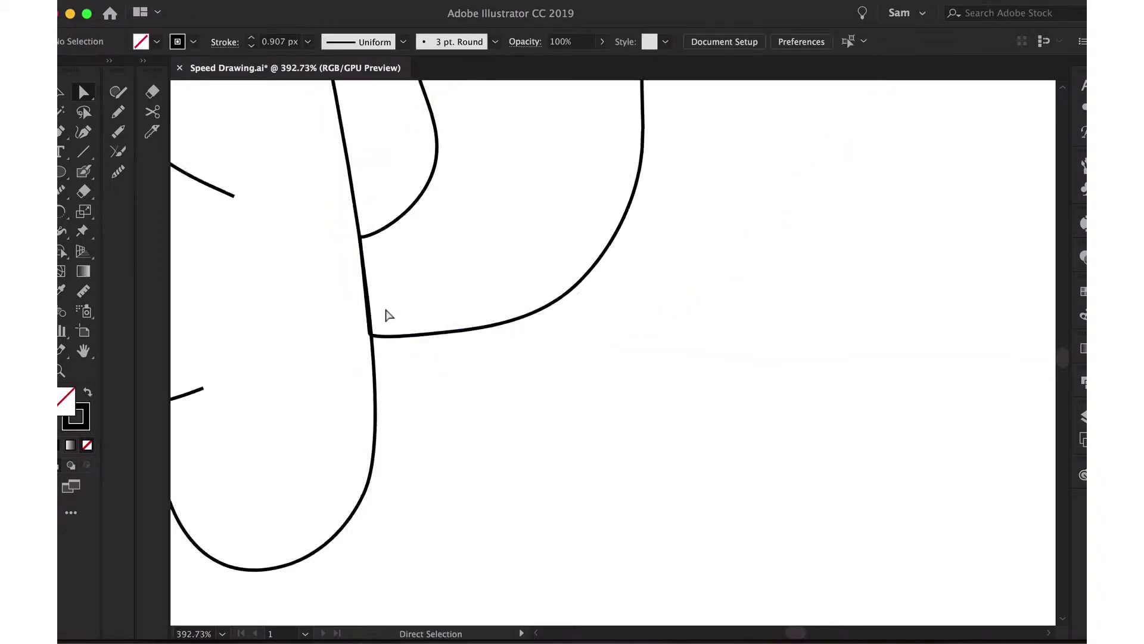
scroll(393, 321, down, 3)
click(401, 332)
scroll(417, 387, down, 2)
click(412, 460)
scroll(412, 460, up, 1)
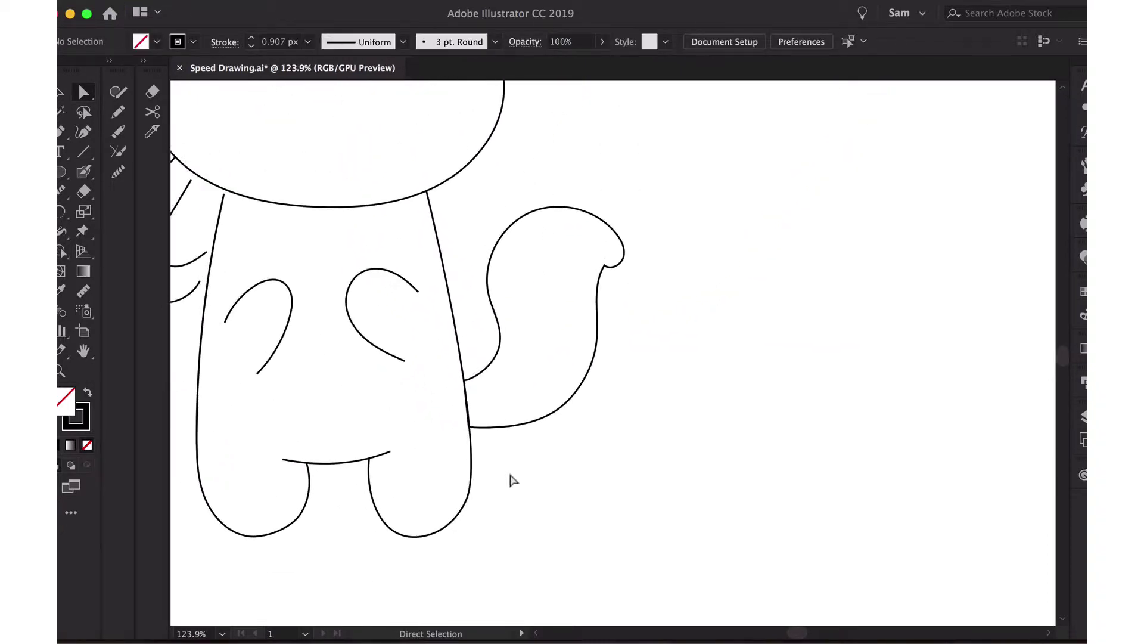
Pull the tail's bottom and inner anchors upward into the tail.
key(a)
click(597, 316)
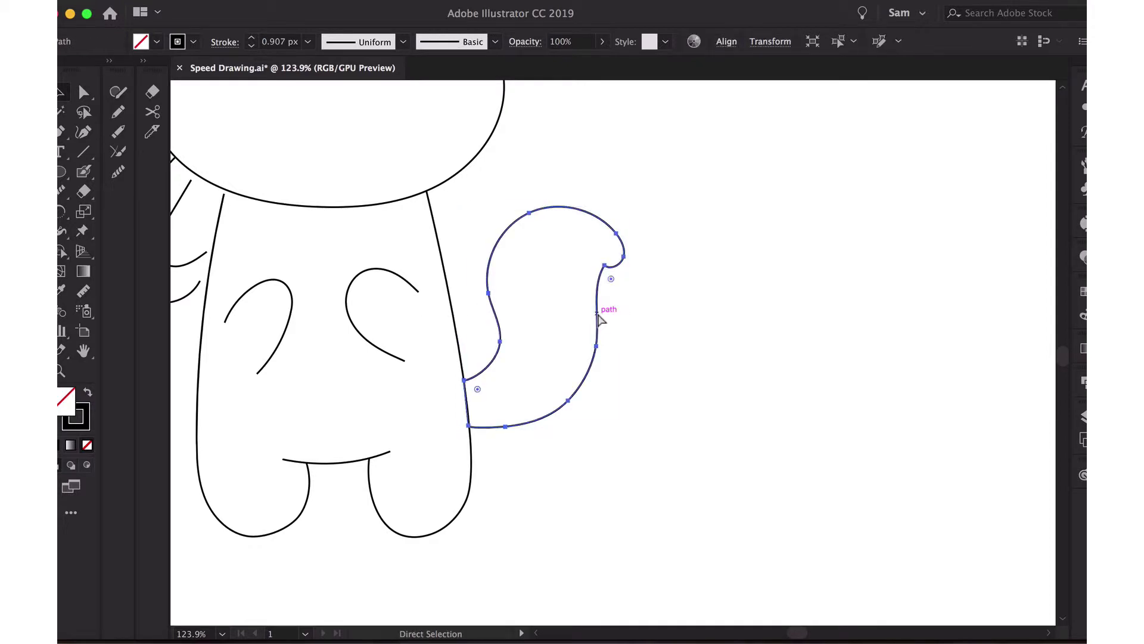
drag(598, 319, 499, 411)
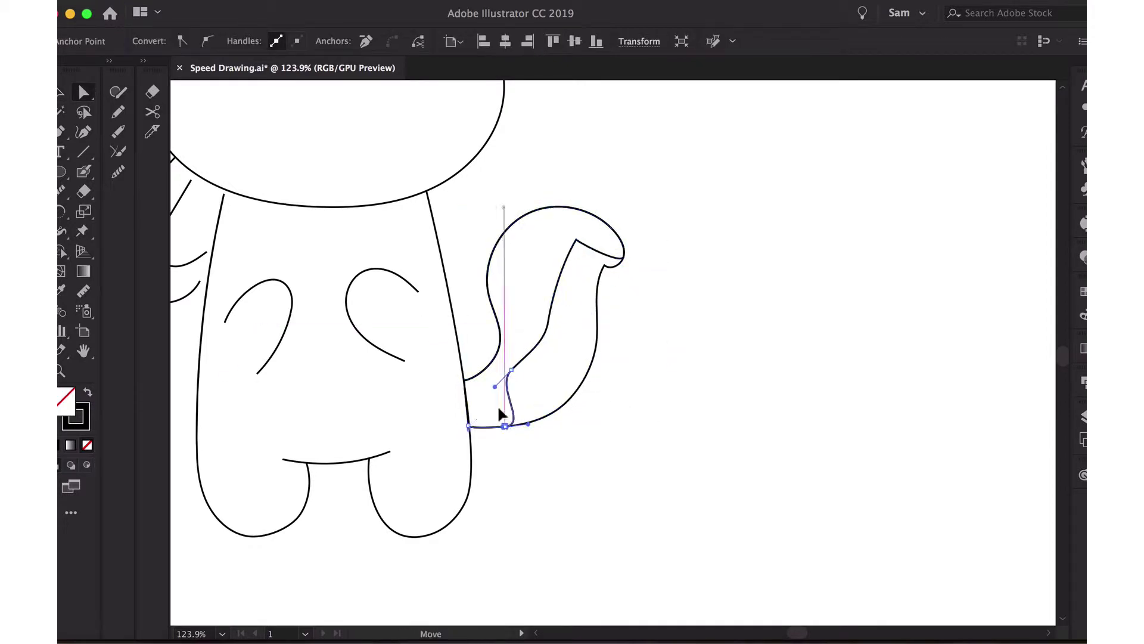
scroll(531, 453, up, 4)
drag(393, 396, 384, 329)
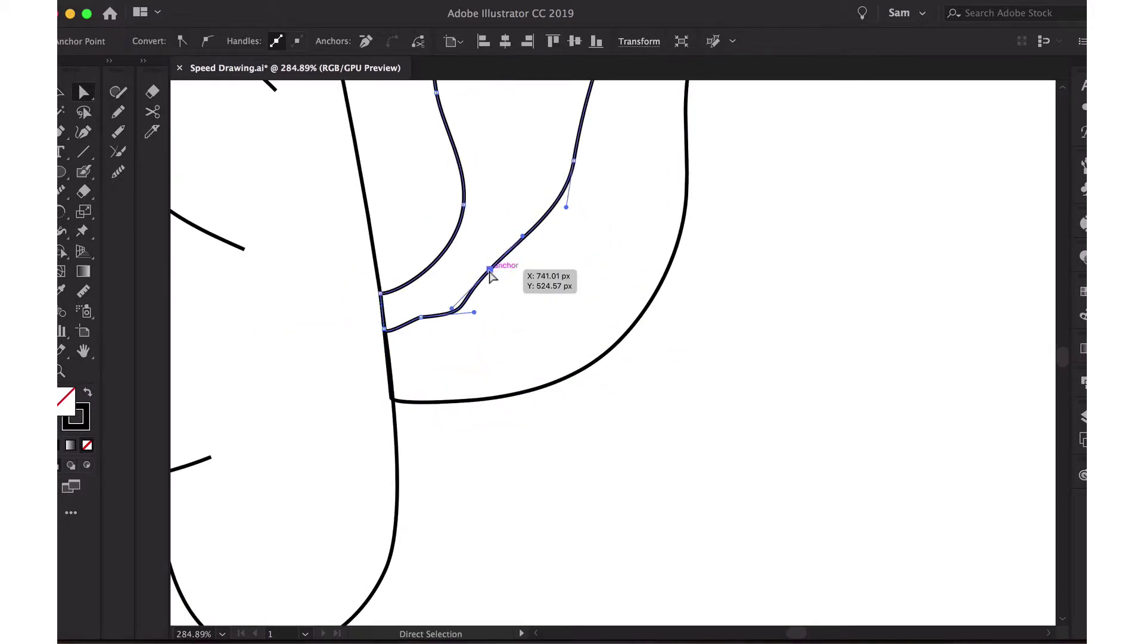
Shape the inner tail curve into an S that bends into the curl.
drag(490, 272, 471, 313)
scroll(471, 313, up, 5)
drag(557, 256, 500, 260)
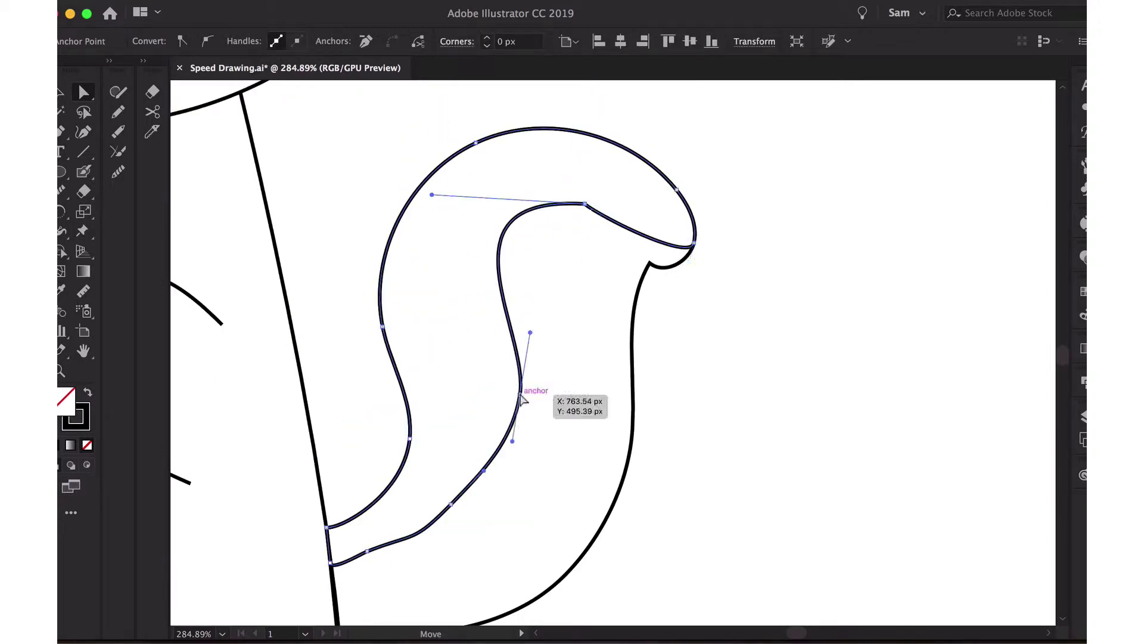
drag(522, 398, 498, 393)
mouse_move(587, 206)
mouse_down()
mouse_move(625, 294)
mouse_move(662, 306)
mouse_up()
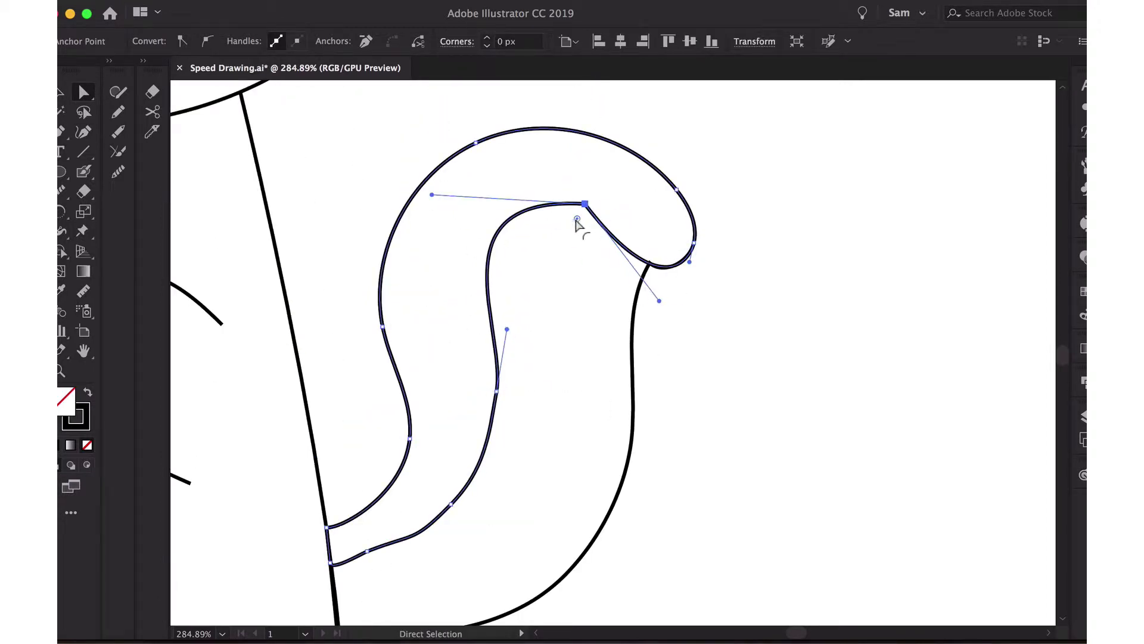
Smooth the inner S-curve from its lower part up to the curl.
click(118, 172)
mouse_move(486, 471)
mouse_down()
mouse_move(422, 531)
mouse_move(365, 557)
mouse_up()
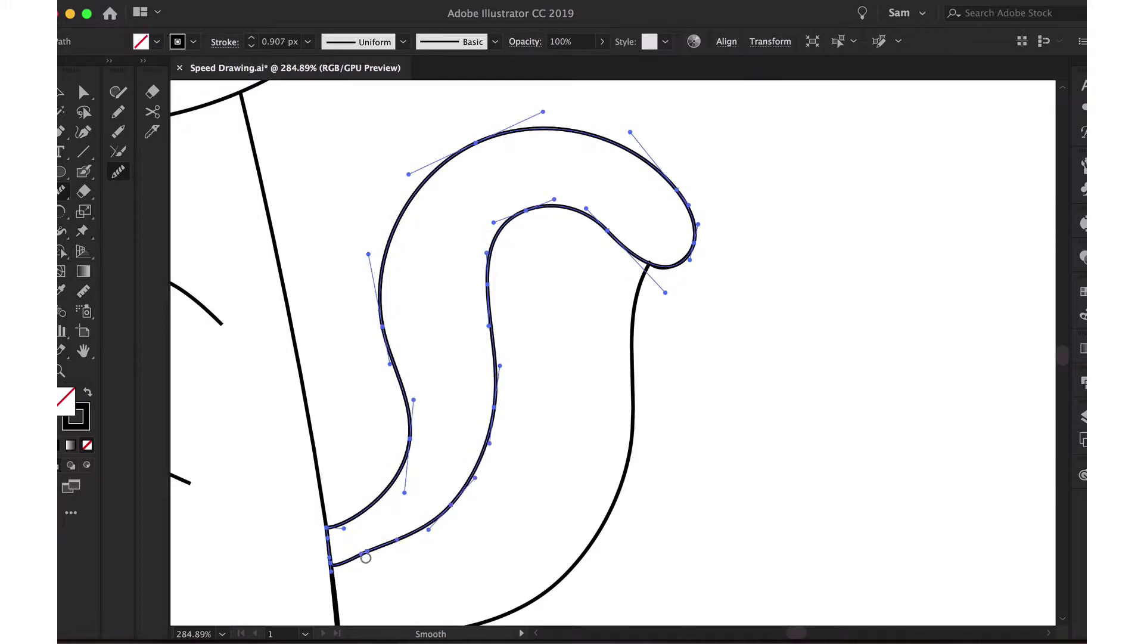
mouse_move(480, 466)
mouse_down()
mouse_move(524, 209)
mouse_move(482, 433)
mouse_up()
click(83, 92)
click(562, 320)
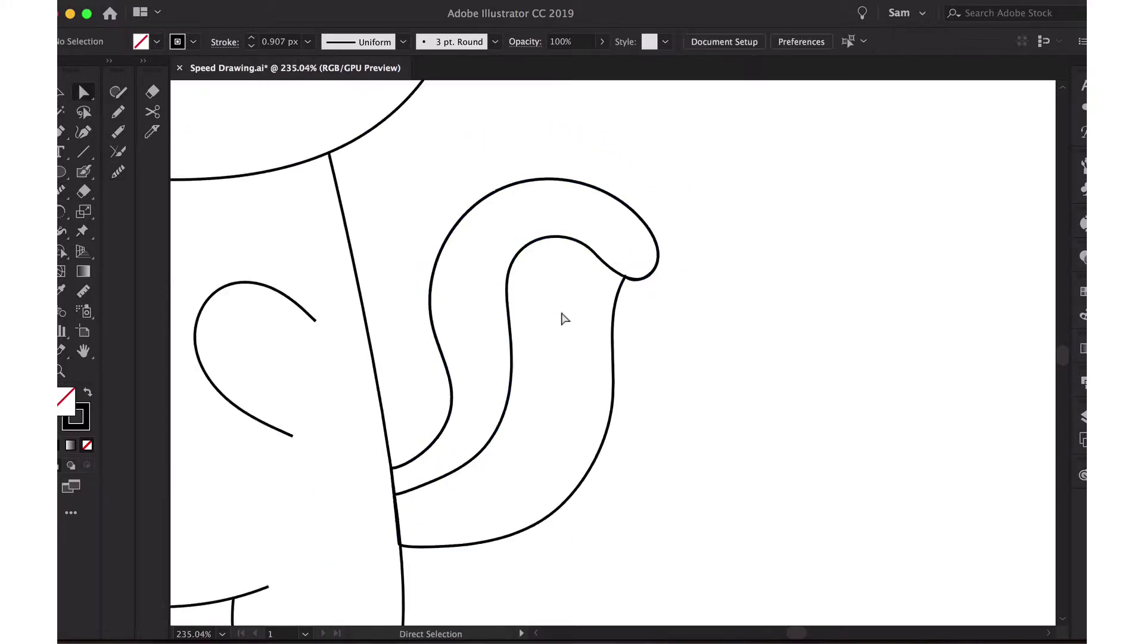
scroll(561, 319, down, 5)
scroll(549, 434, up, 5)
click(425, 366)
Sketch a second stripe inside the tail and join its end onto the curl with a rounded corner.
click(458, 386)
scroll(458, 386, down, 2)
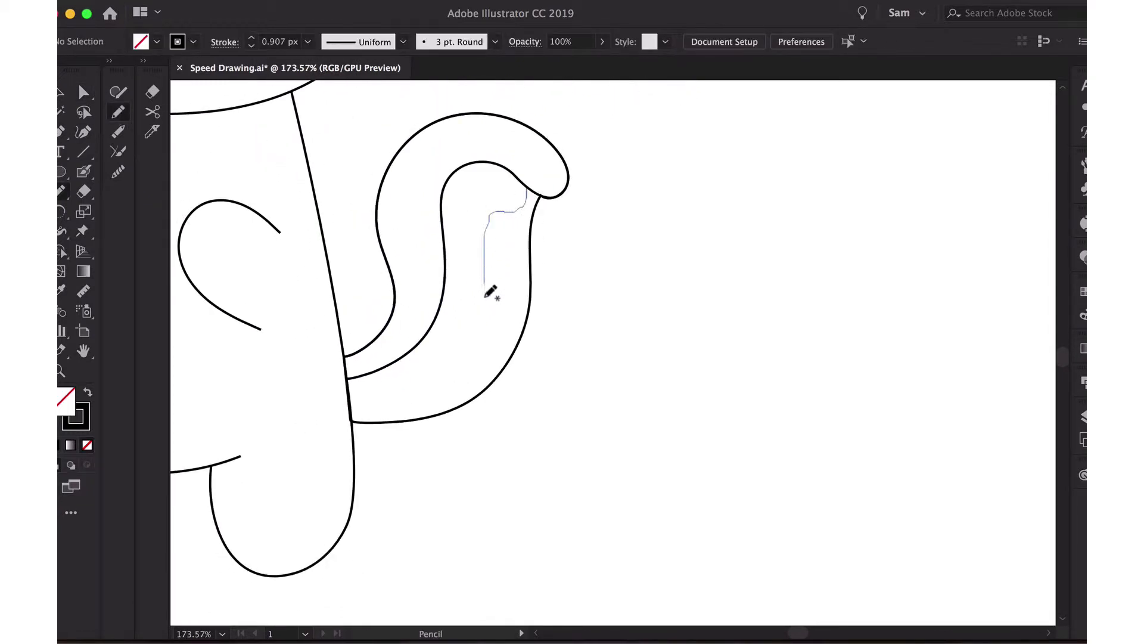
drag(356, 395, 353, 403)
key(a)
scroll(327, 401, up, 5)
scroll(503, 224, up, 4)
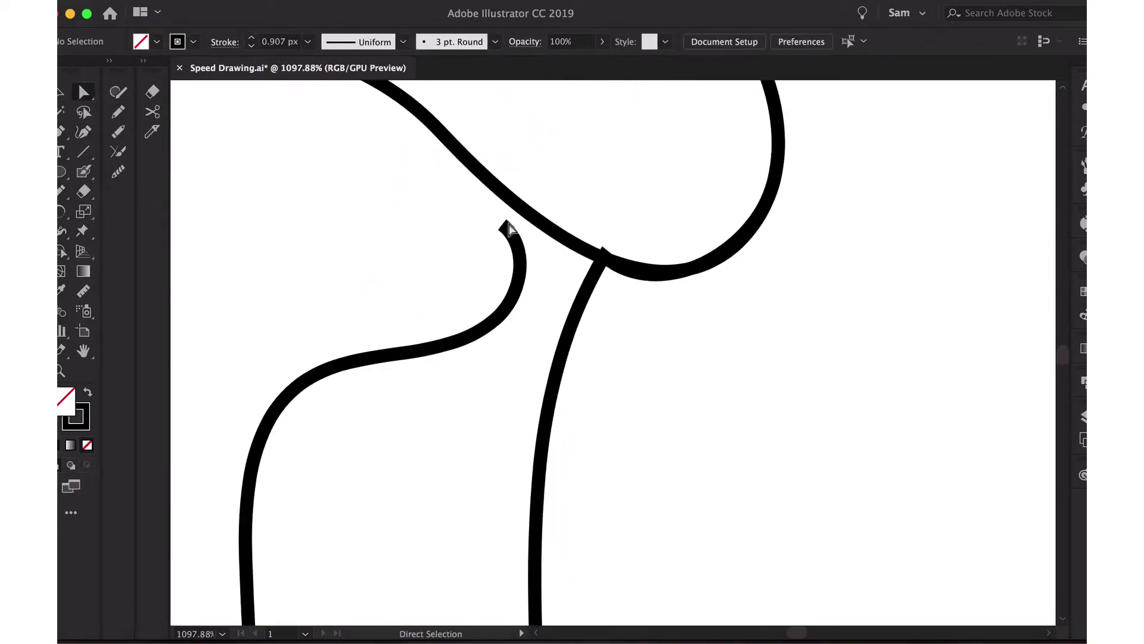
drag(500, 198, 500, 190)
drag(606, 252, 608, 282)
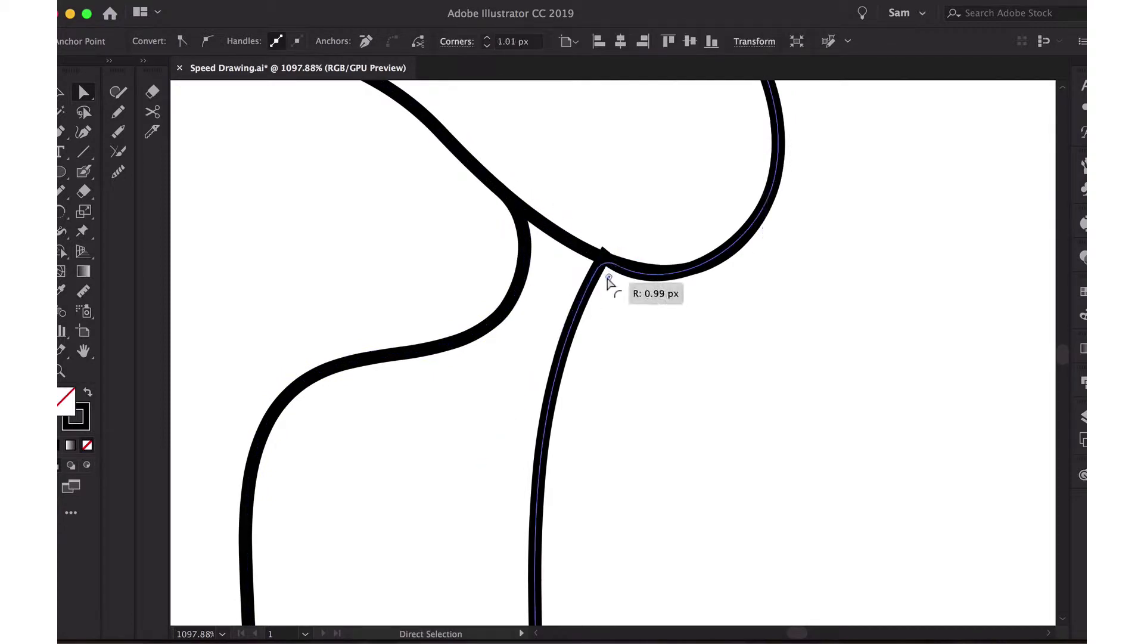
click(560, 292)
Smooth the upper curl curve and check the stripe's top anchor.
click(510, 208)
scroll(510, 239, down, 2)
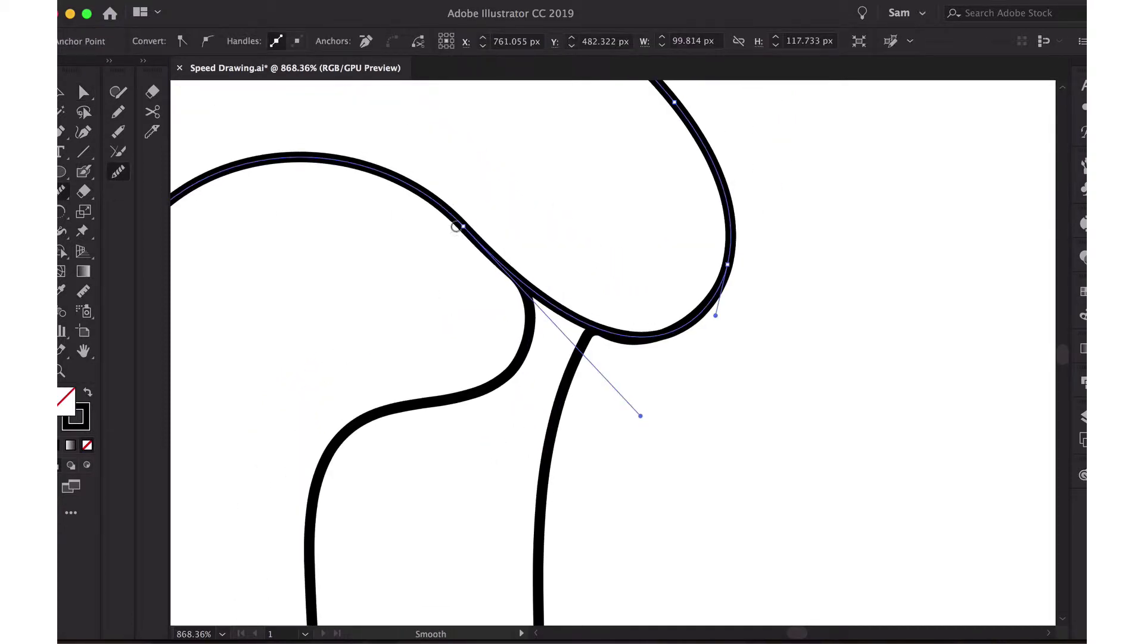
drag(456, 226, 519, 280)
key(a)
click(179, 146)
scroll(459, 312, up, 4)
click(580, 221)
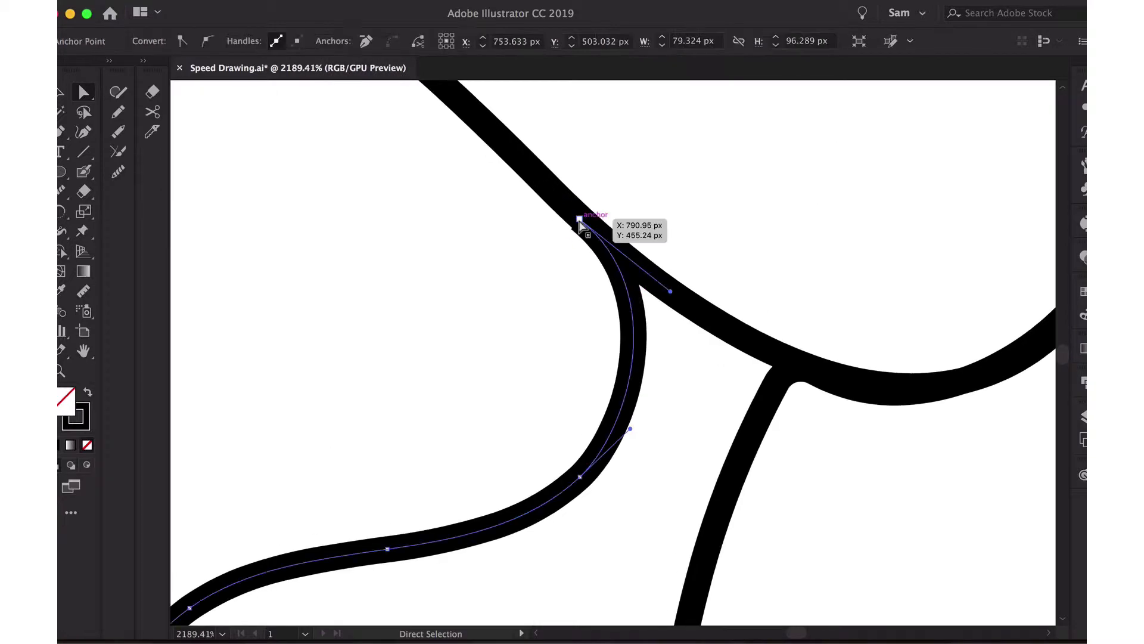
click(493, 331)
scroll(493, 332, down, 5)
scroll(495, 332, down, 3)
scroll(497, 332, down, 2)
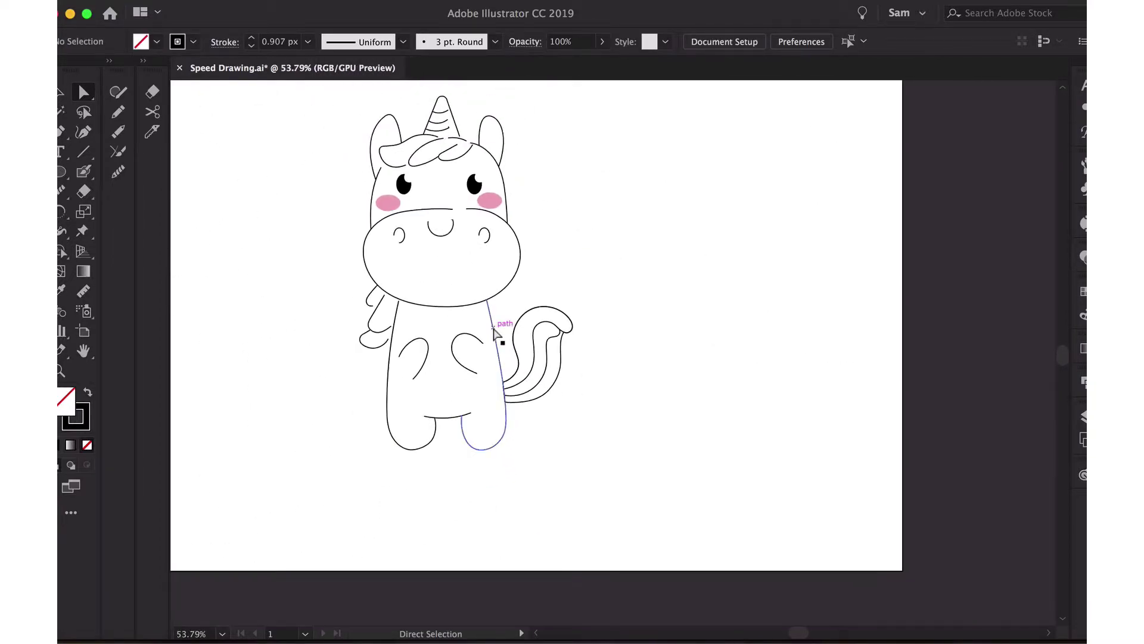
scroll(494, 332, up, 2)
Delete three extra anchors from the inner tail stripe with the Pen tool.
key(v)
scroll(656, 378, up, 5)
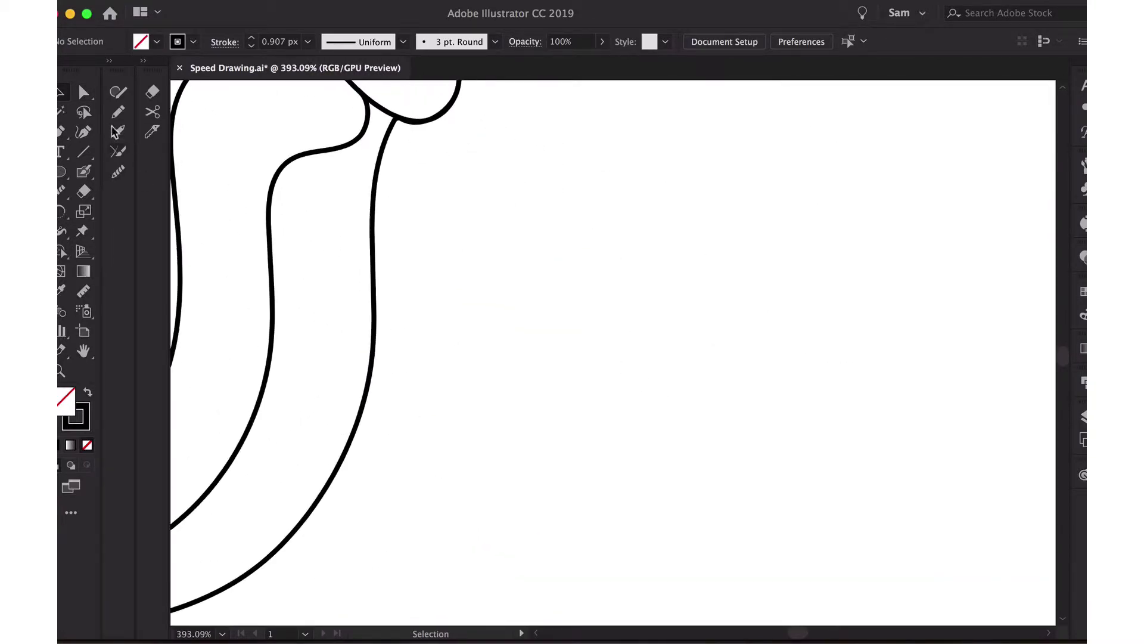
scroll(531, 224, left, 5)
key(a)
click(549, 146)
scroll(524, 154, up, 3)
key(p)
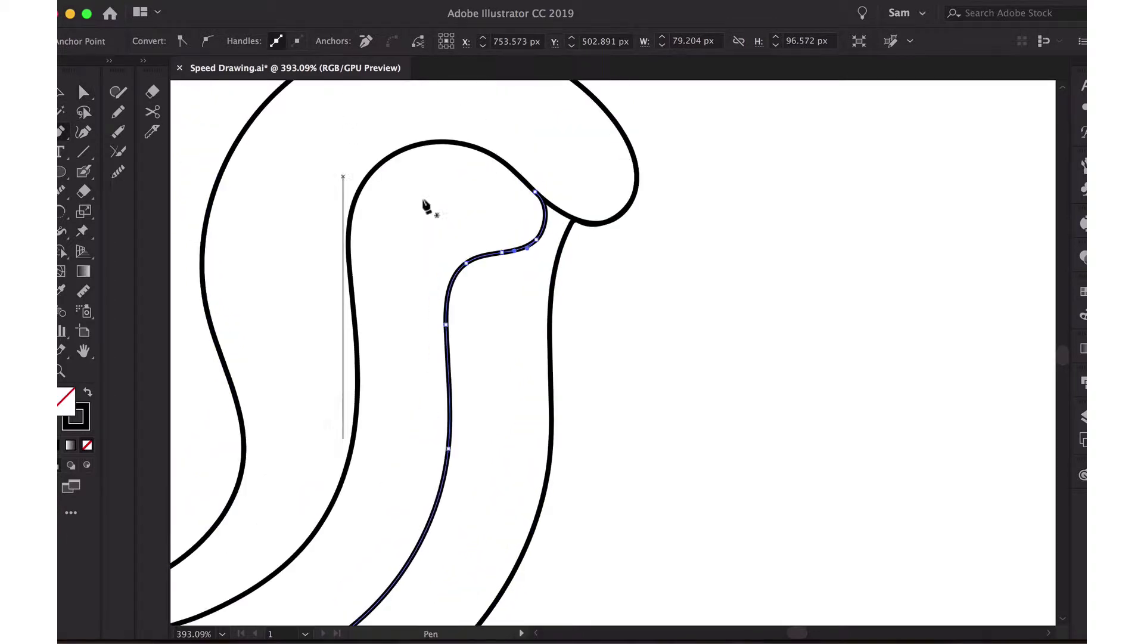
click(536, 239)
click(501, 252)
click(466, 263)
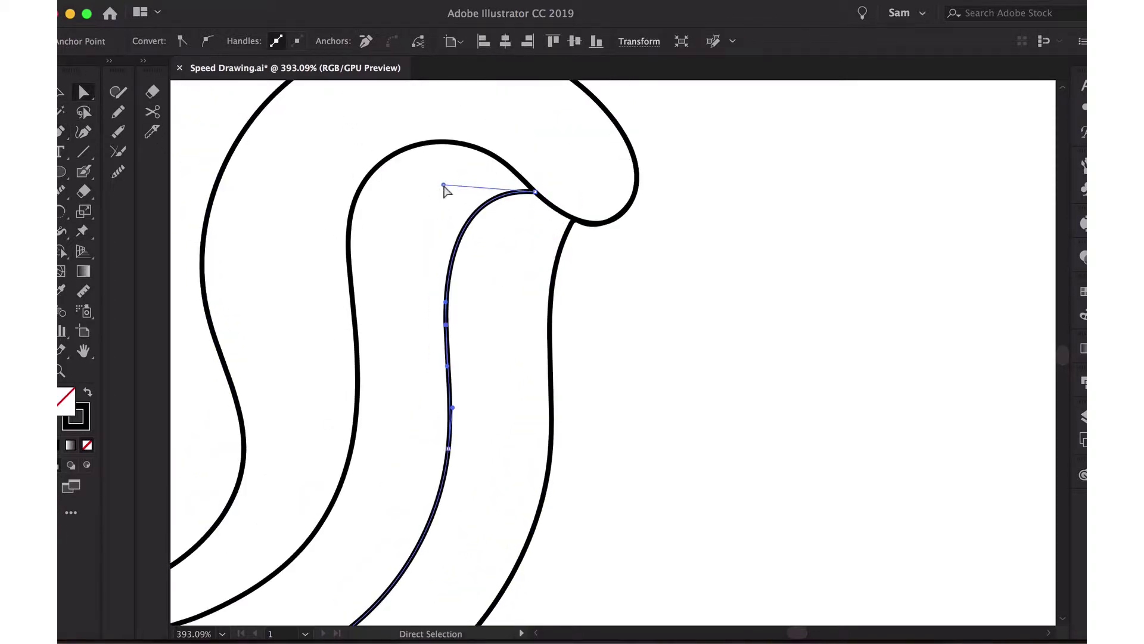
click(409, 286)
scroll(441, 312, down, 5)
scroll(441, 312, down, 5)
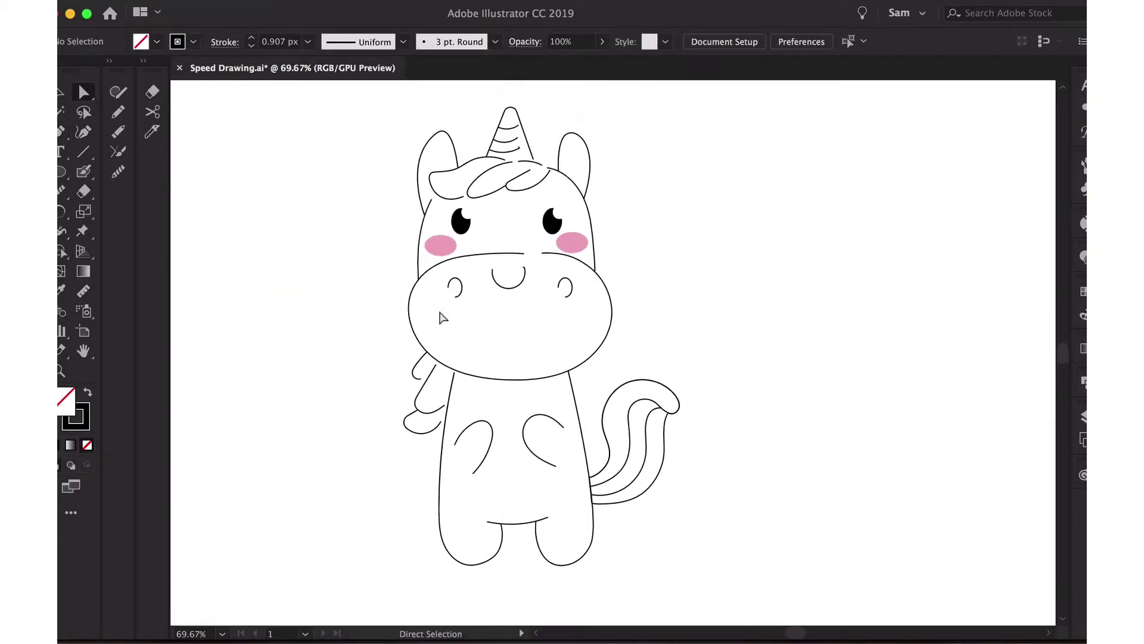
scroll(314, 288, up, 3)
Draw a closed heart shape on the unicorn's chest with the Pen tool.
scroll(463, 298, up, 2)
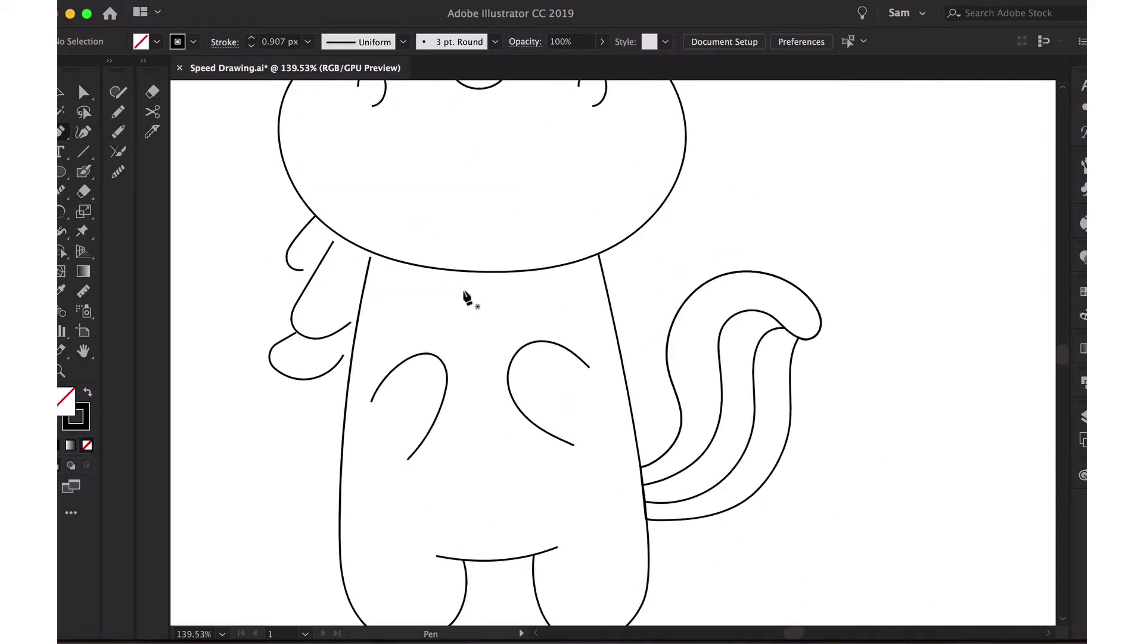
scroll(462, 299, up, 2)
click(481, 347)
drag(403, 328, 352, 351)
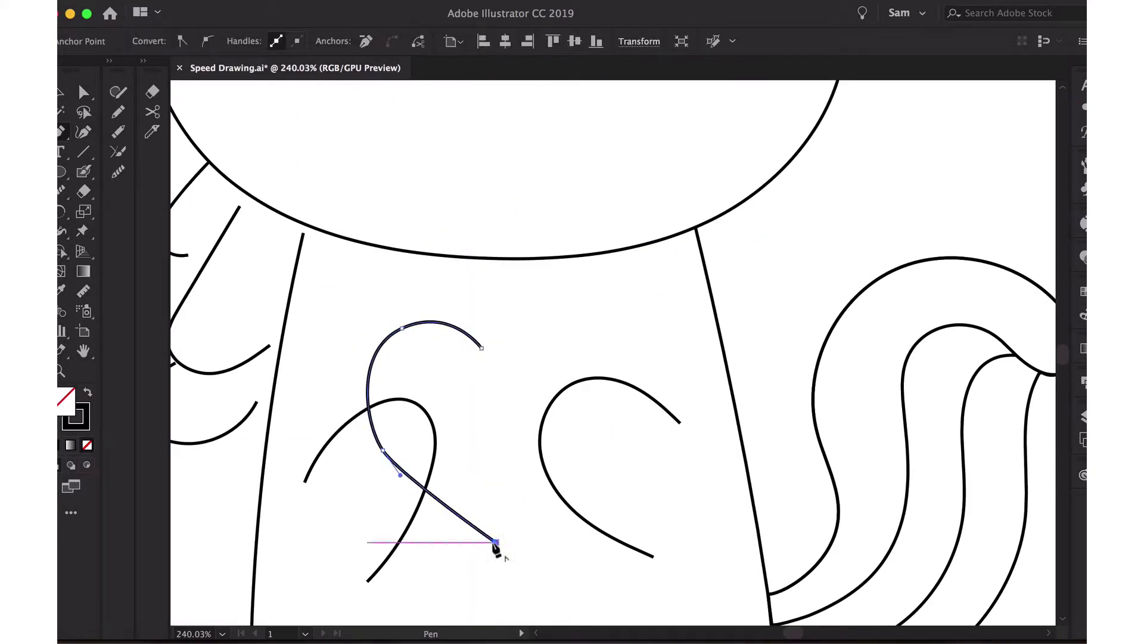
click(495, 541)
click(614, 423)
drag(579, 317, 537, 311)
click(488, 361)
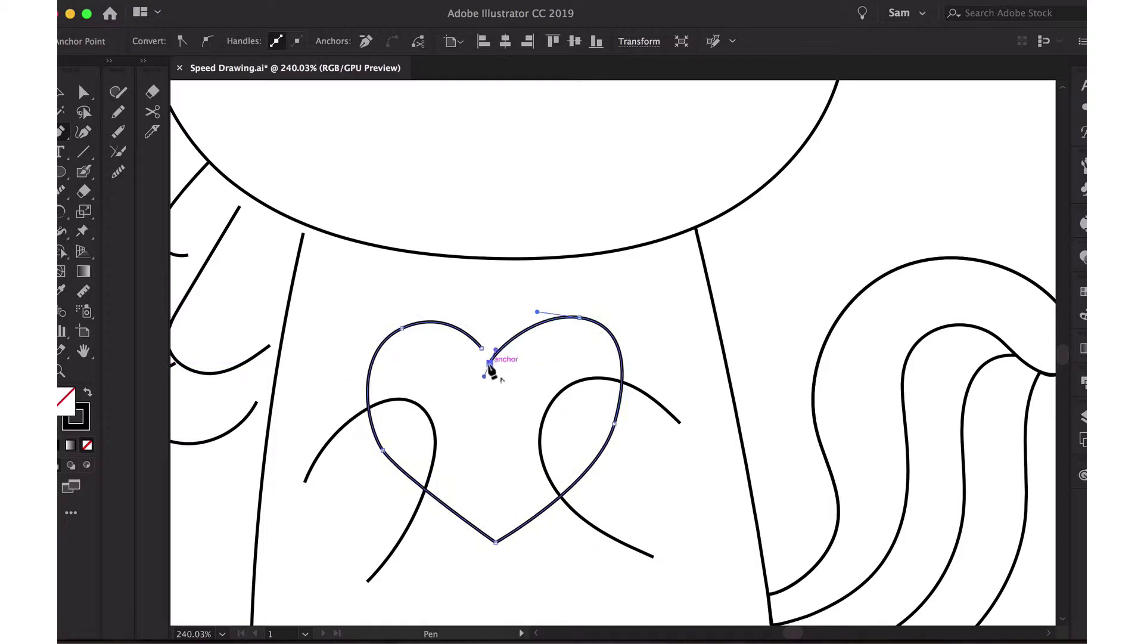
Refine the heart's notch, right side and lower-left curve.
key(a)
scroll(509, 378, up, 4)
drag(459, 332, 468, 360)
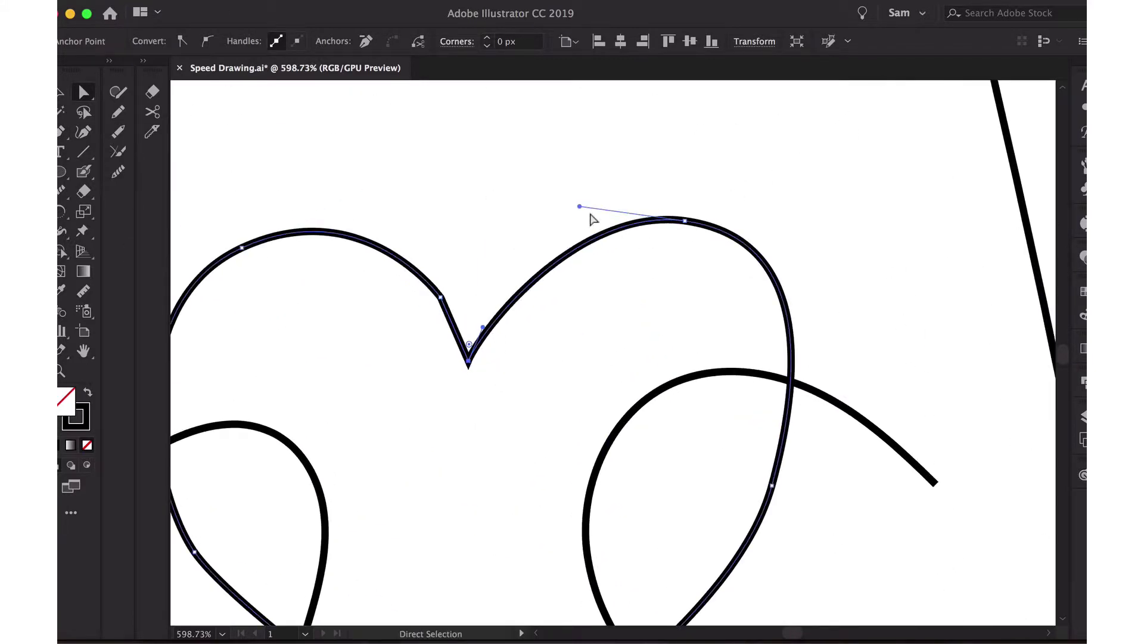
scroll(813, 332, down, 5)
click(782, 373)
drag(781, 373, 789, 383)
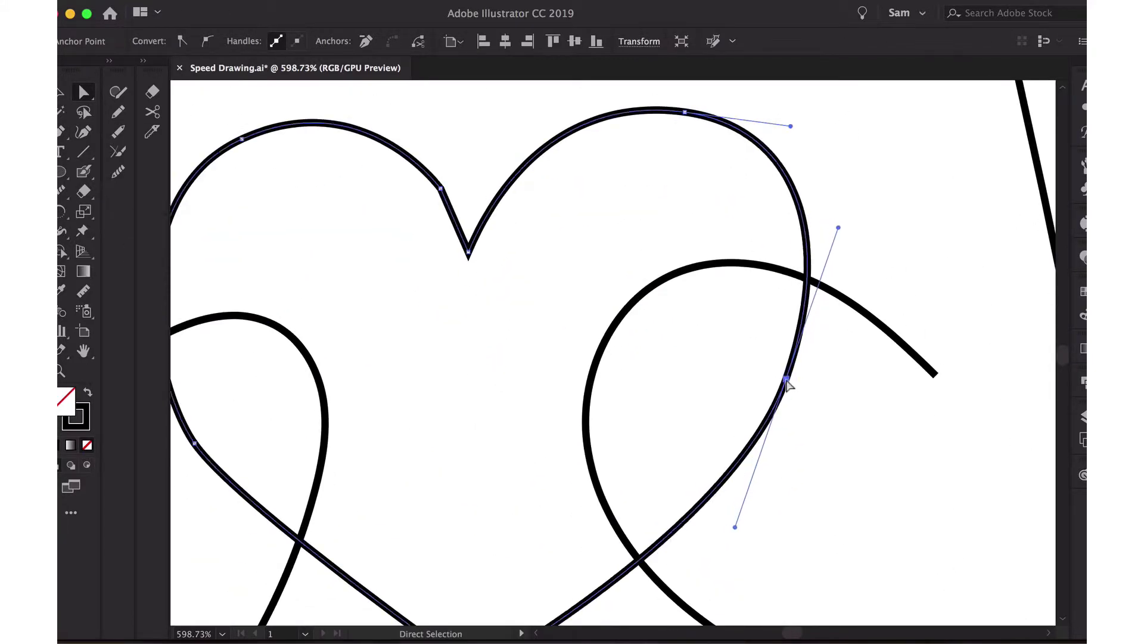
scroll(789, 383, left, 5)
click(350, 425)
drag(307, 365, 288, 357)
Adjust the heart's notch anchor and round its bottom point.
click(651, 258)
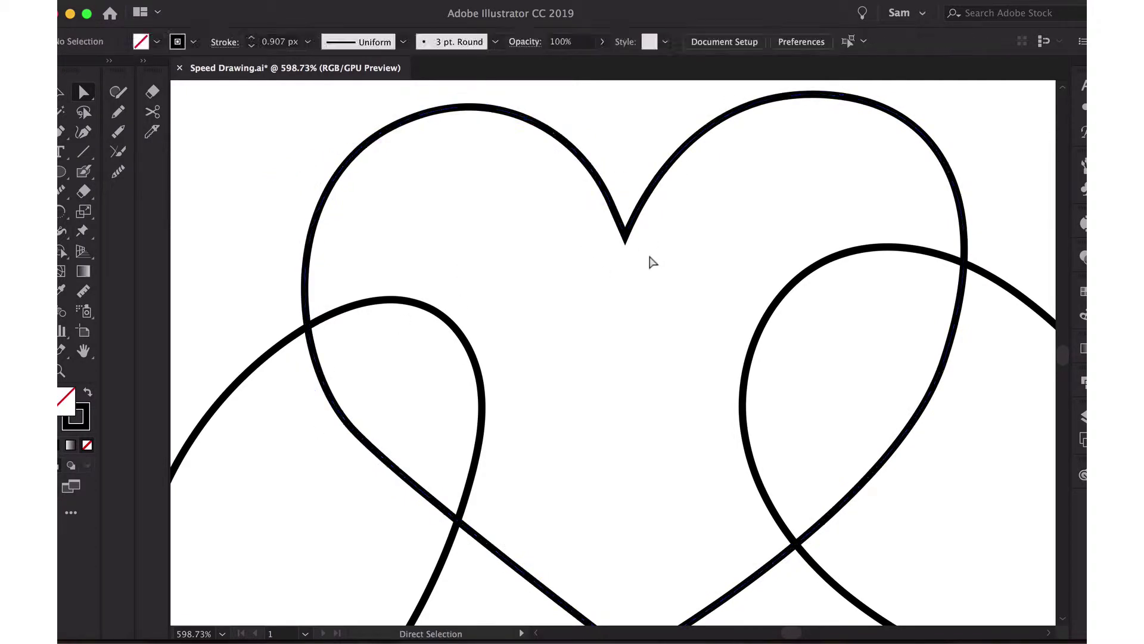
drag(651, 258, 608, 215)
scroll(625, 171, down, 5)
scroll(636, 294, down, 3)
click(622, 349)
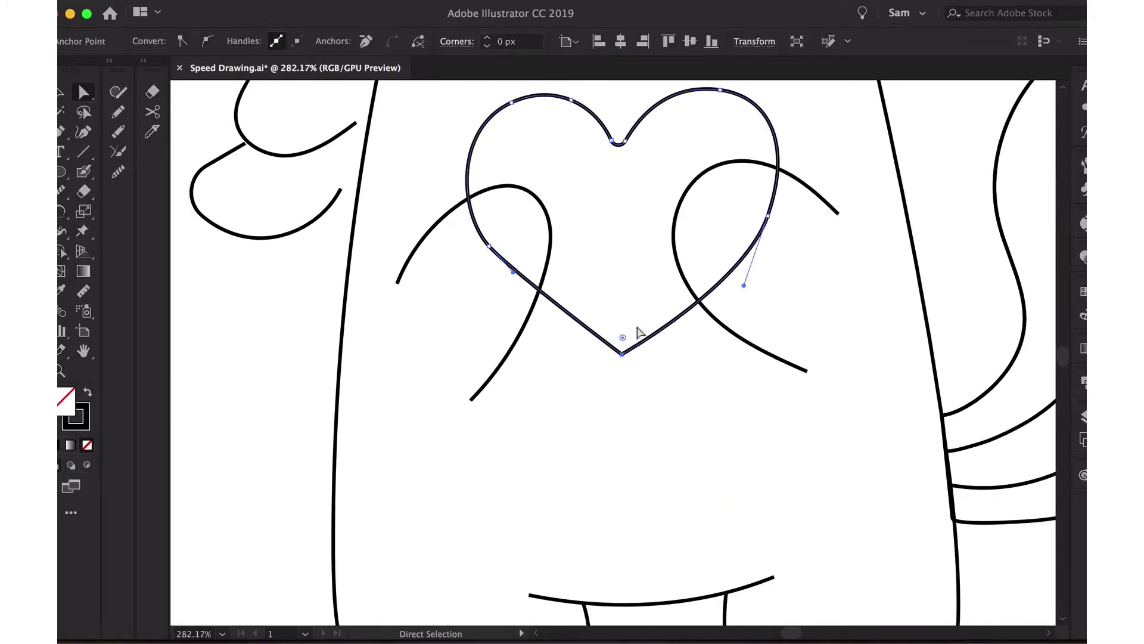
click(769, 280)
scroll(768, 280, down, 5)
scroll(761, 294, up, 5)
scroll(761, 293, right, 2)
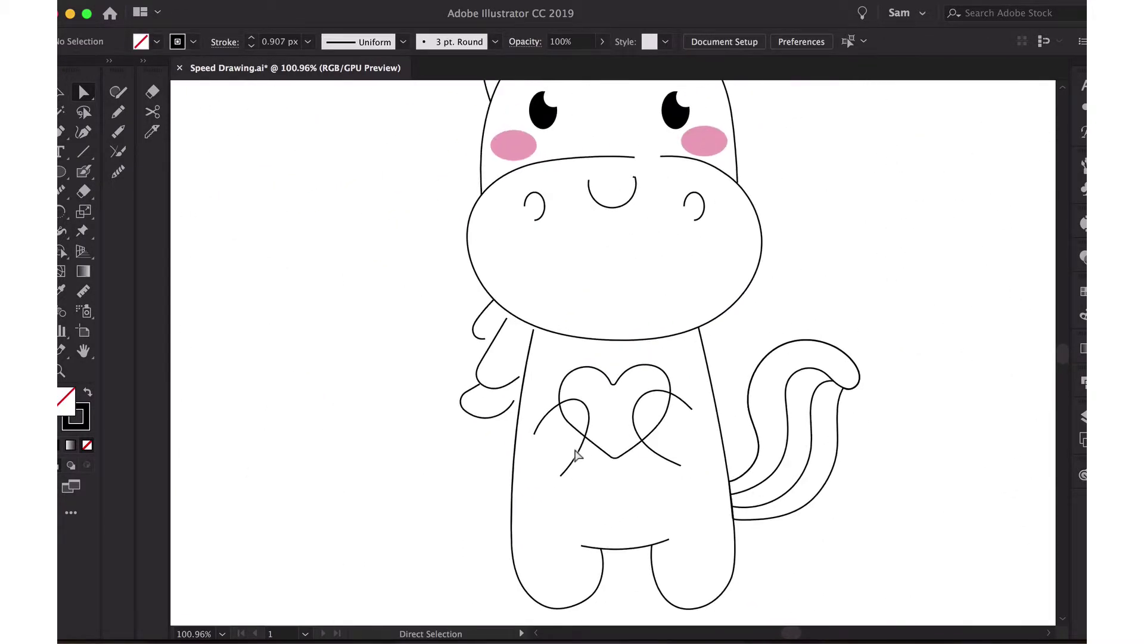
Cut the stray outline with Scissors where it crosses the grey curve.
click(575, 455)
scroll(575, 455, up, 5)
scroll(572, 447, up, 4)
key(c)
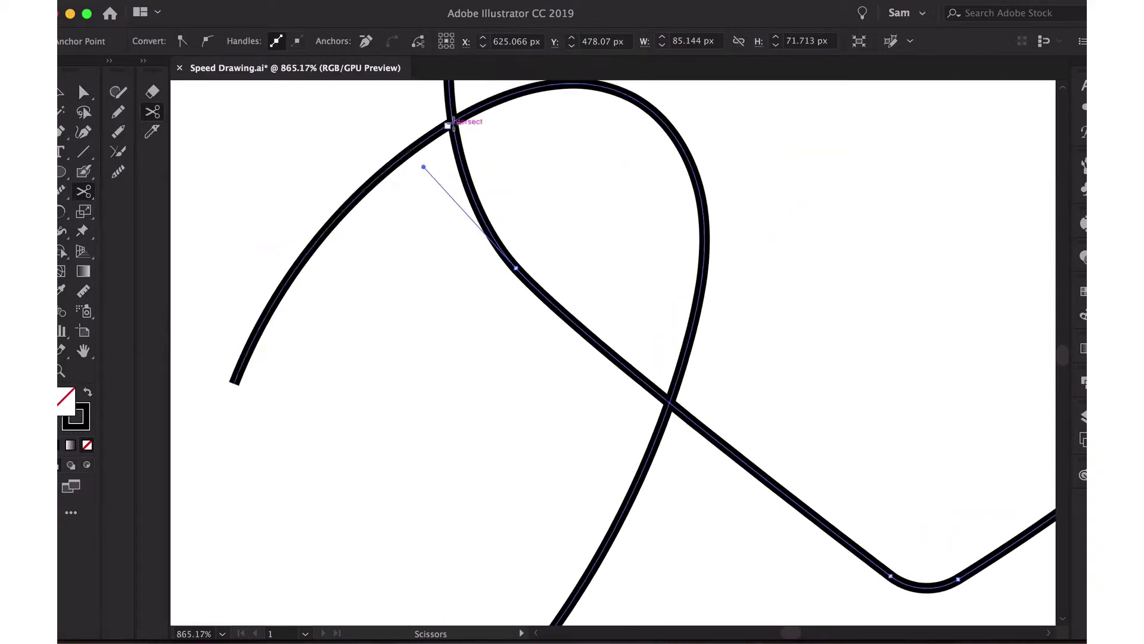
double_click(480, 225)
scroll(297, 171, up, 3)
scroll(297, 171, right, 1)
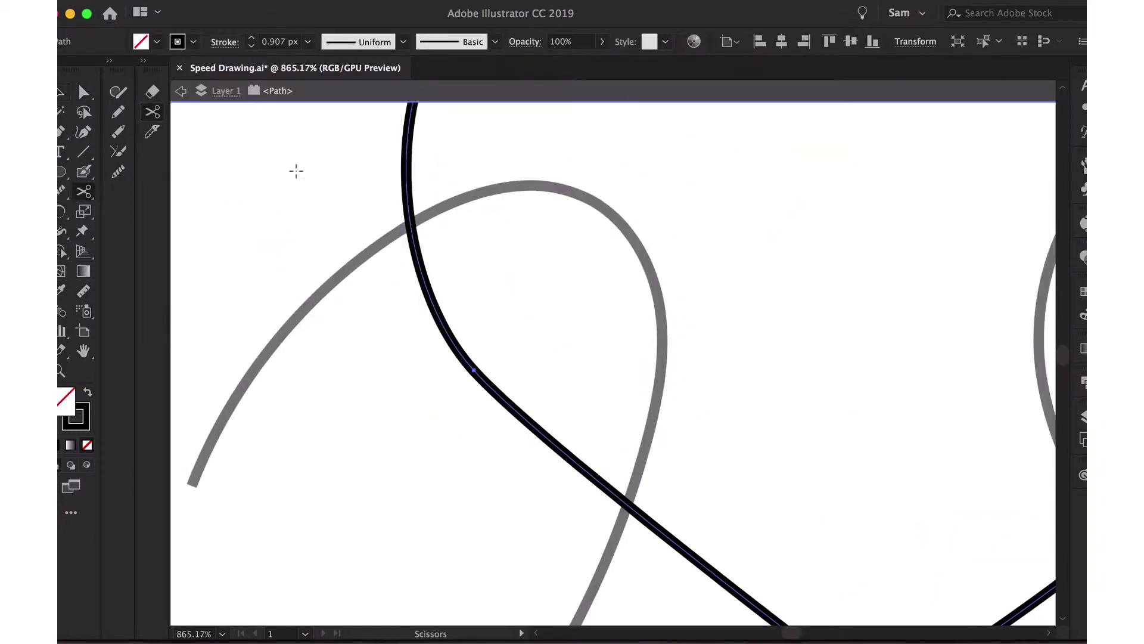
click(626, 505)
scroll(625, 505, left, 5)
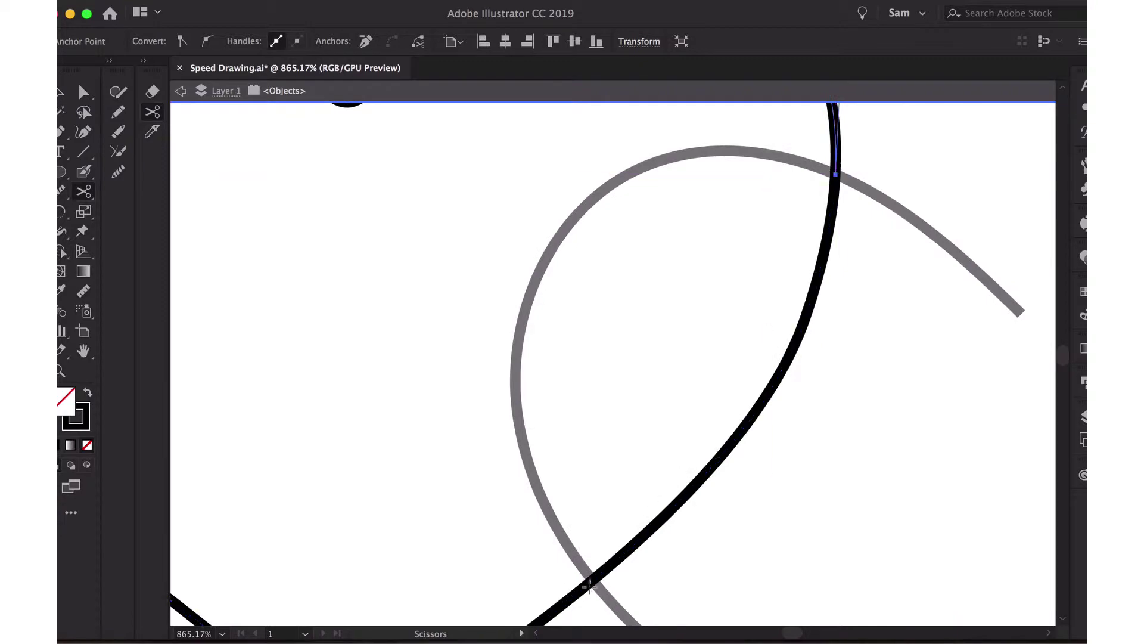
Exit isolation mode and select the whole unicorn to review the line drawing.
key(a)
scroll(350, 385, down, 3)
click(357, 381)
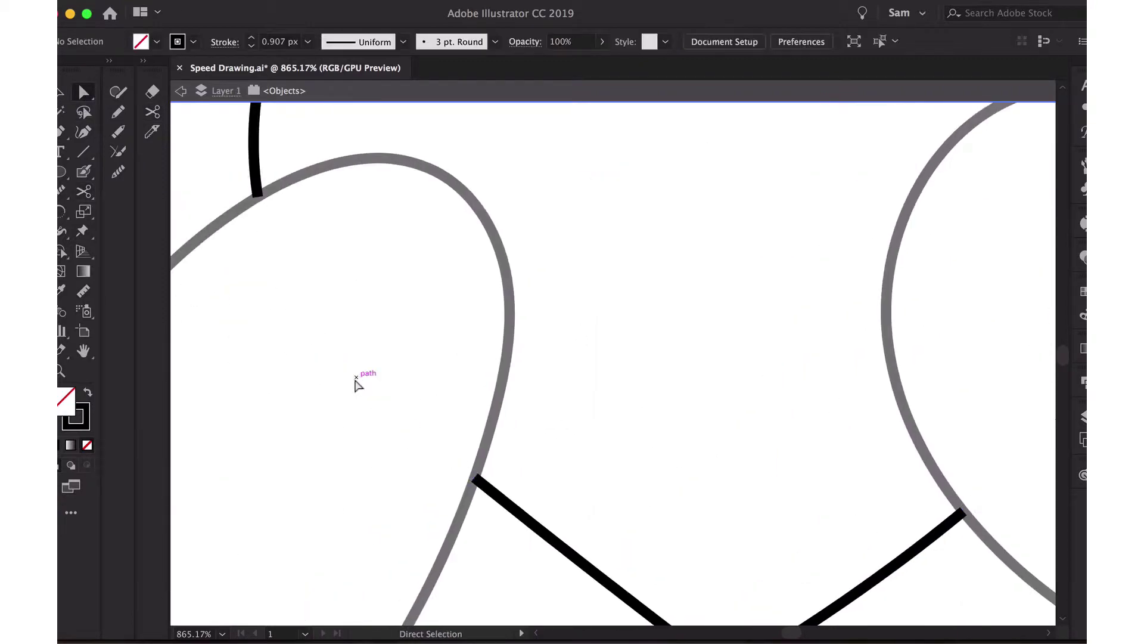
scroll(358, 384, down, 3)
scroll(385, 386, down, 3)
scroll(434, 478, down, 3)
key(Escape)
key(v)
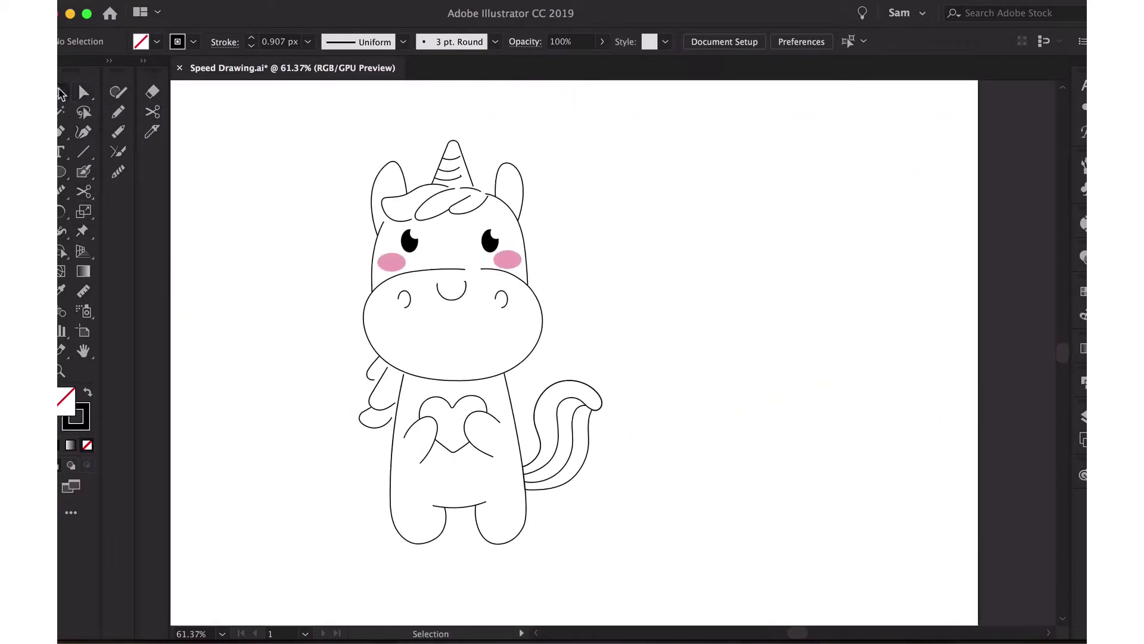
drag(674, 124, 282, 583)
click(652, 167)
Select every path sharing the mouth outline's black stroke colour.
scroll(652, 166, down, 2)
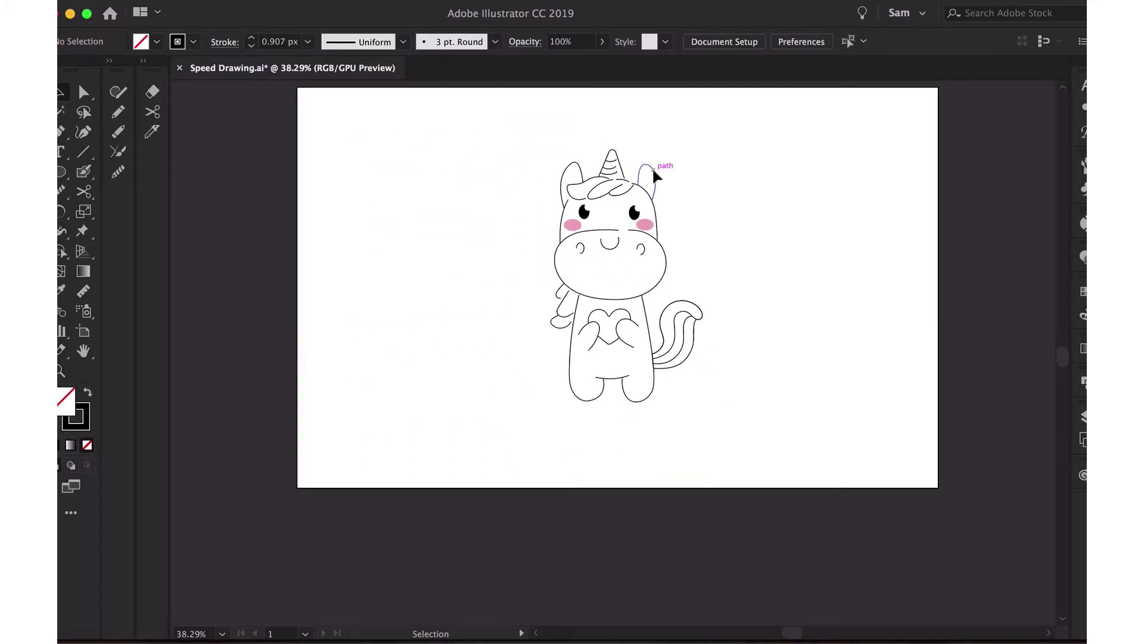
scroll(672, 257, up, 1)
drag(727, 149, 443, 470)
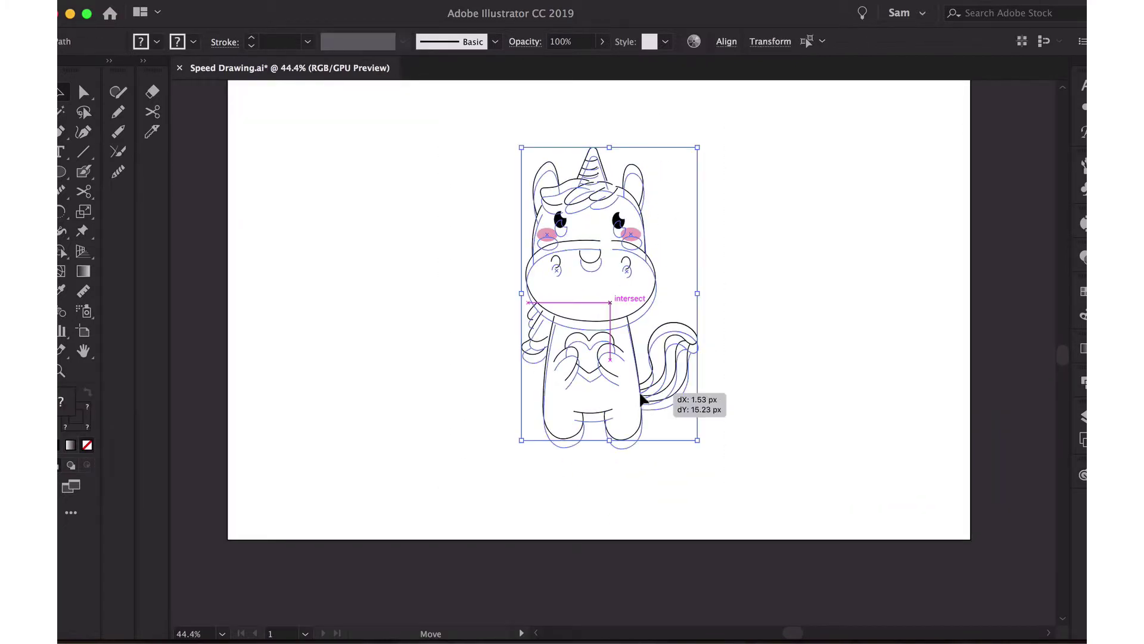
click(736, 164)
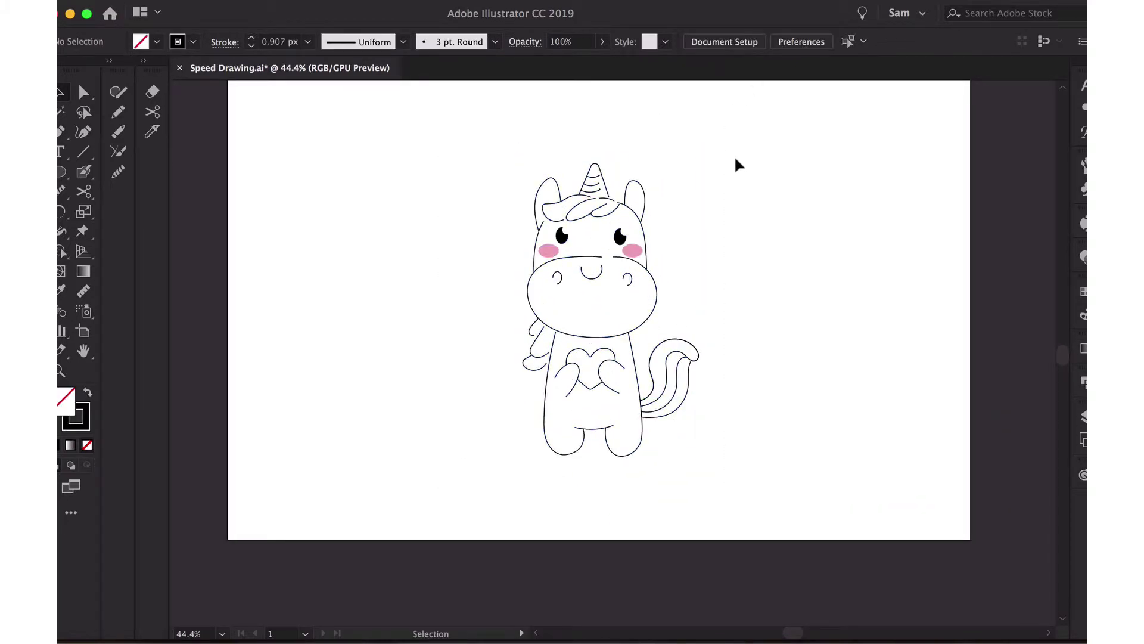
scroll(522, 264, up, 5)
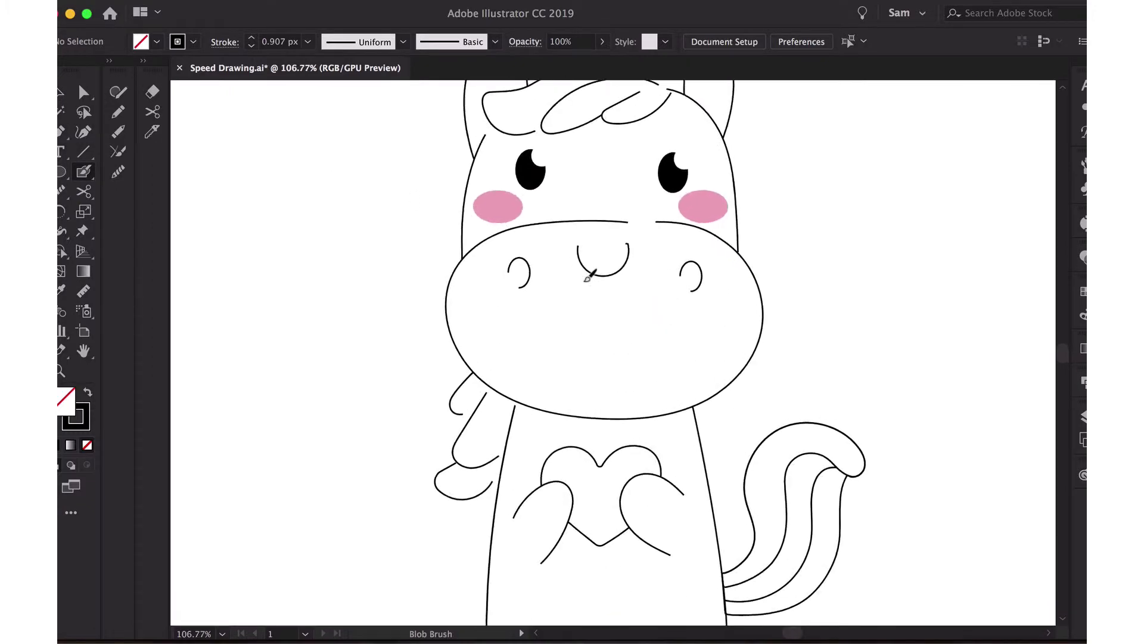
scroll(523, 264, up, 5)
click(680, 202)
click(342, 0)
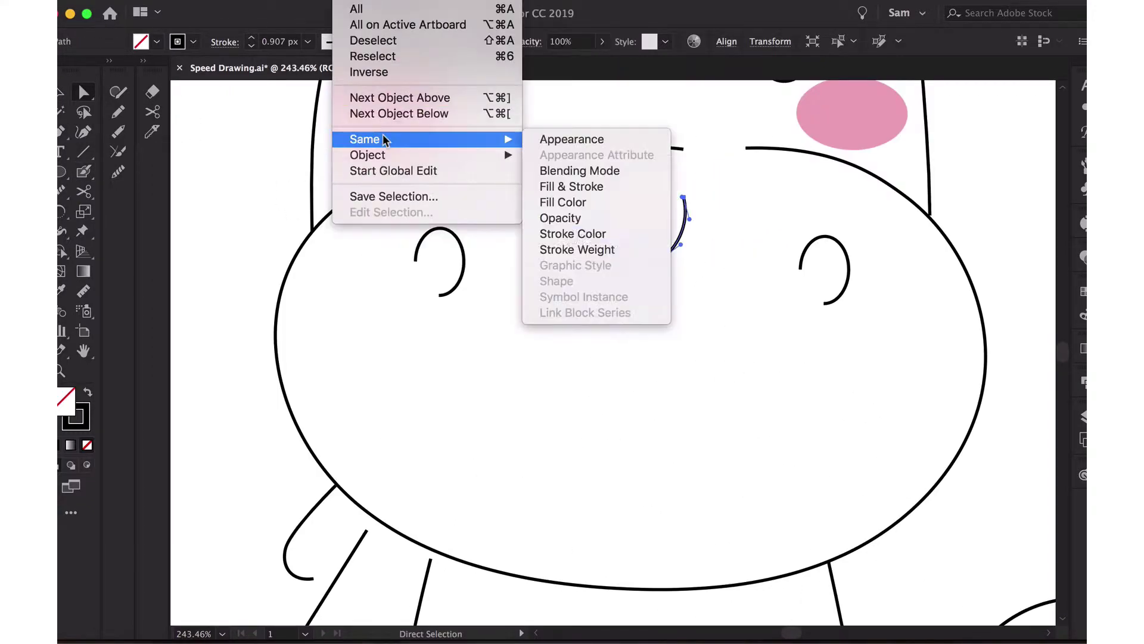
click(549, 202)
Make those outlines 5 px with round caps, then pick FFCCD6 as the fill colour.
click(225, 42)
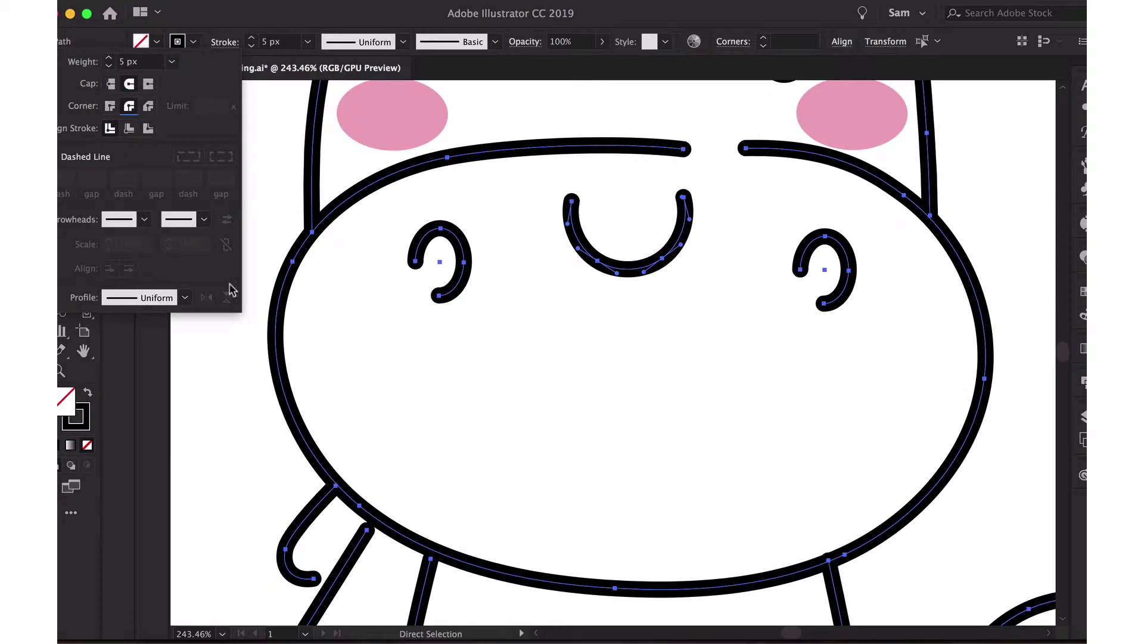
click(111, 106)
click(260, 141)
double_click(66, 400)
Paint the muzzle solid light pink with the Blob Brush, filling its centre.
click(615, 302)
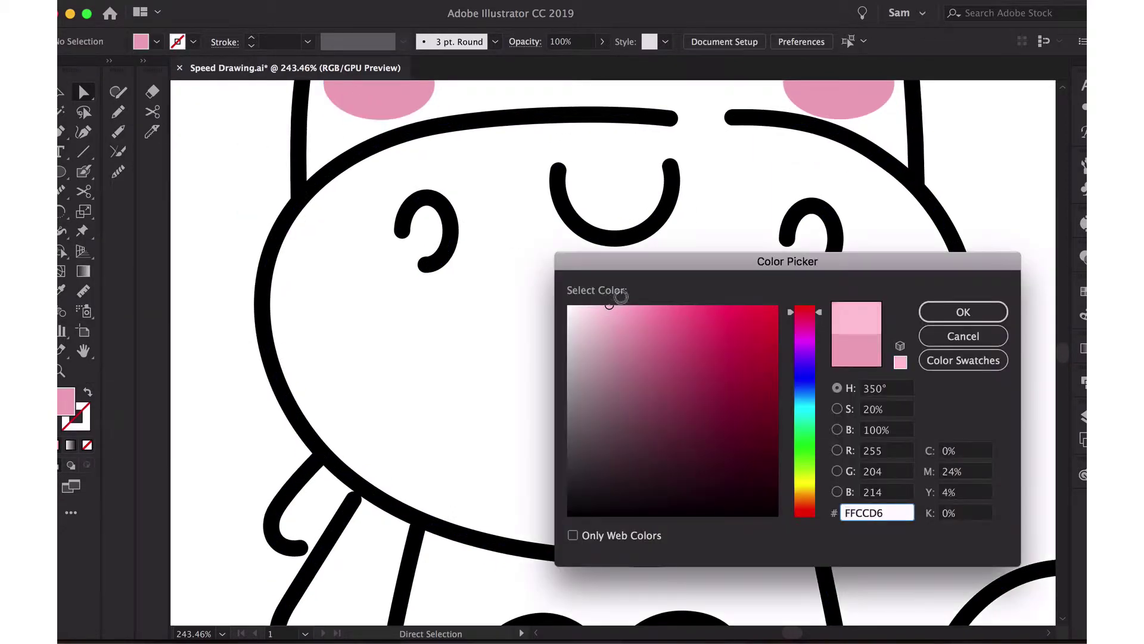
click(963, 311)
mouse_move(591, 127)
mouse_down()
mouse_move(387, 157)
mouse_move(324, 390)
mouse_up()
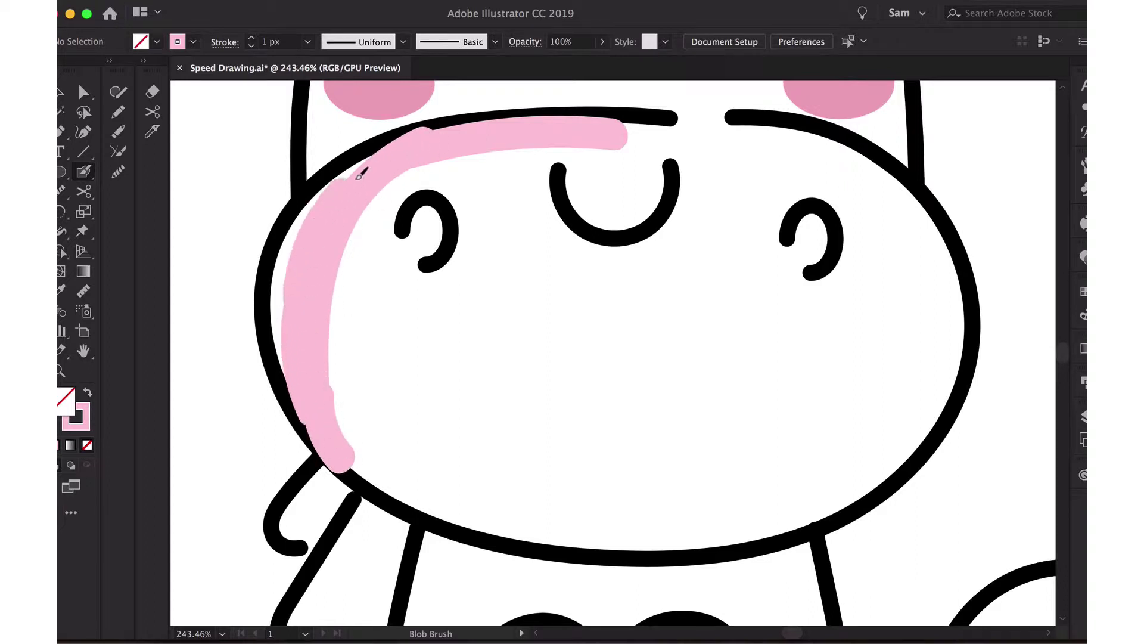
drag(625, 133, 728, 129)
mouse_move(833, 146)
mouse_down()
mouse_move(904, 238)
mouse_move(924, 378)
mouse_move(886, 463)
mouse_move(761, 527)
mouse_move(626, 536)
mouse_move(454, 512)
mouse_up()
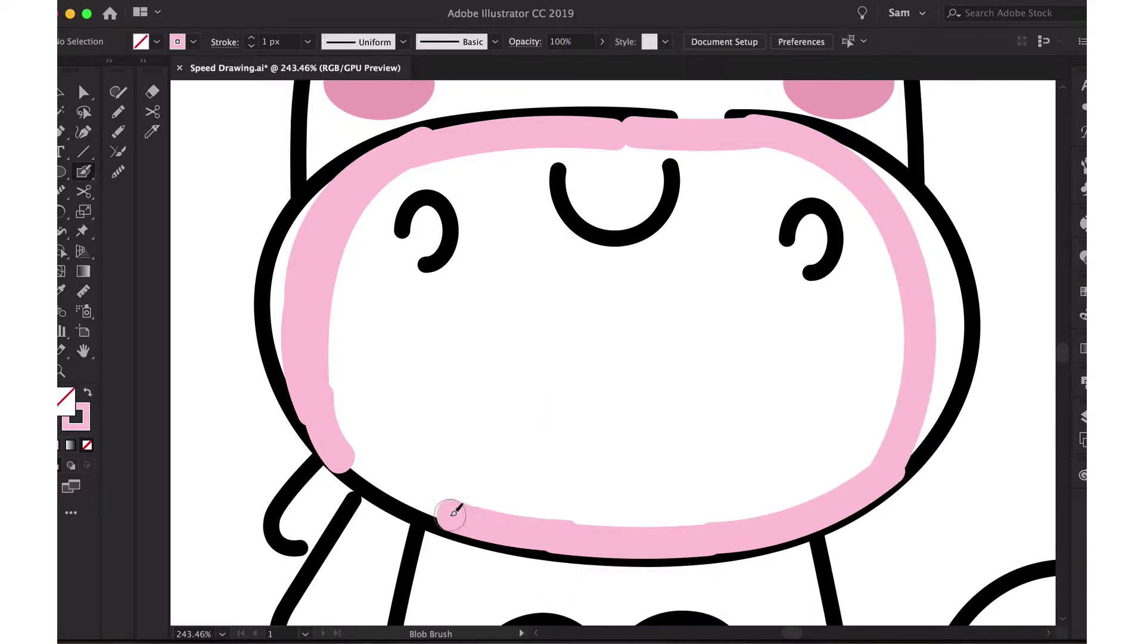
click(362, 266)
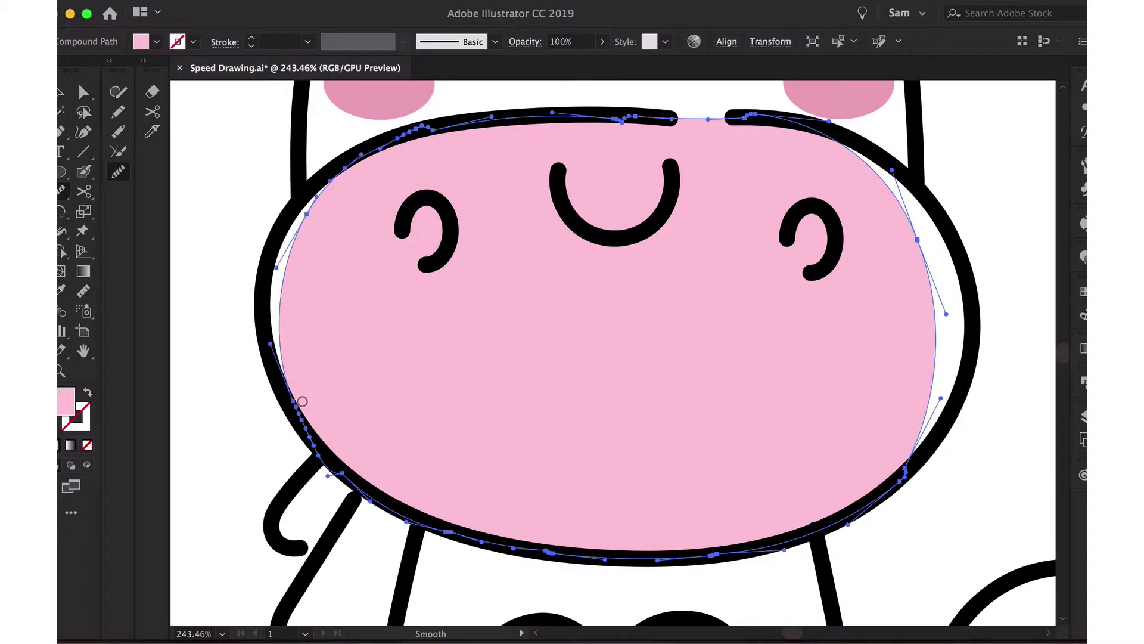
Smooth the pink muzzle's jagged edge and tuck its lower-left edge inside the outline.
drag(922, 267, 898, 493)
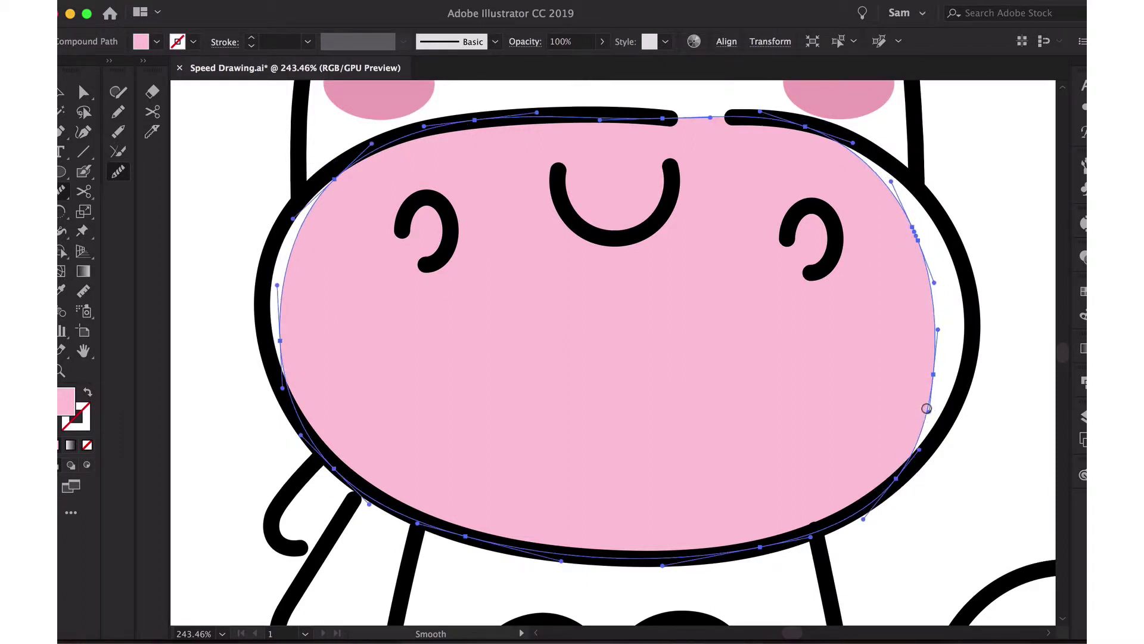
drag(334, 468, 346, 468)
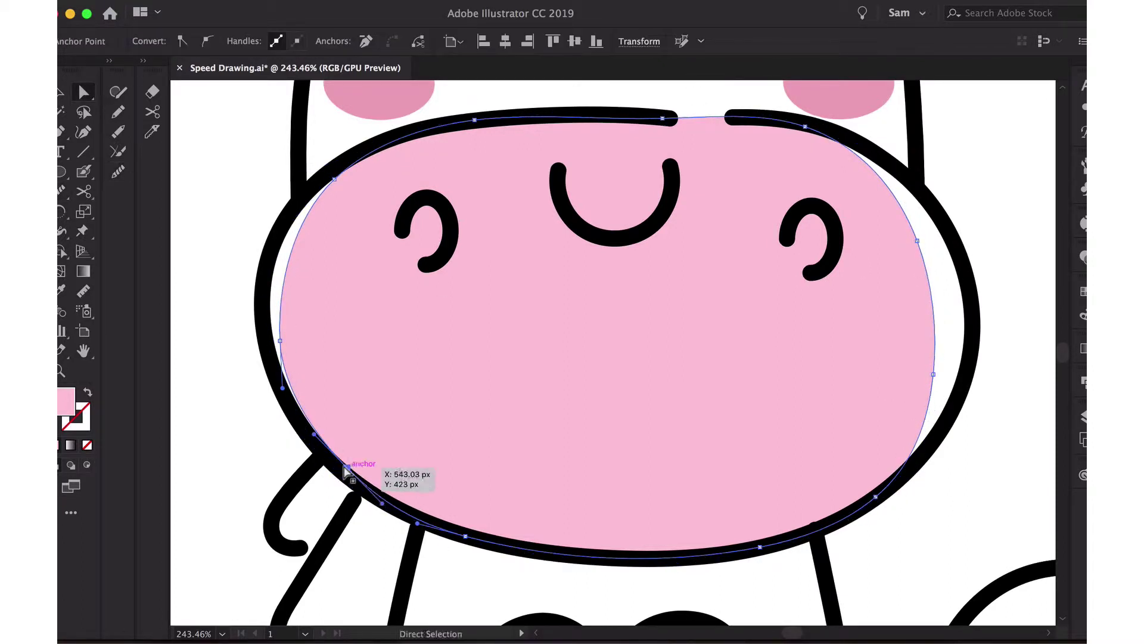
drag(276, 344, 293, 332)
scroll(256, 435, down, 5)
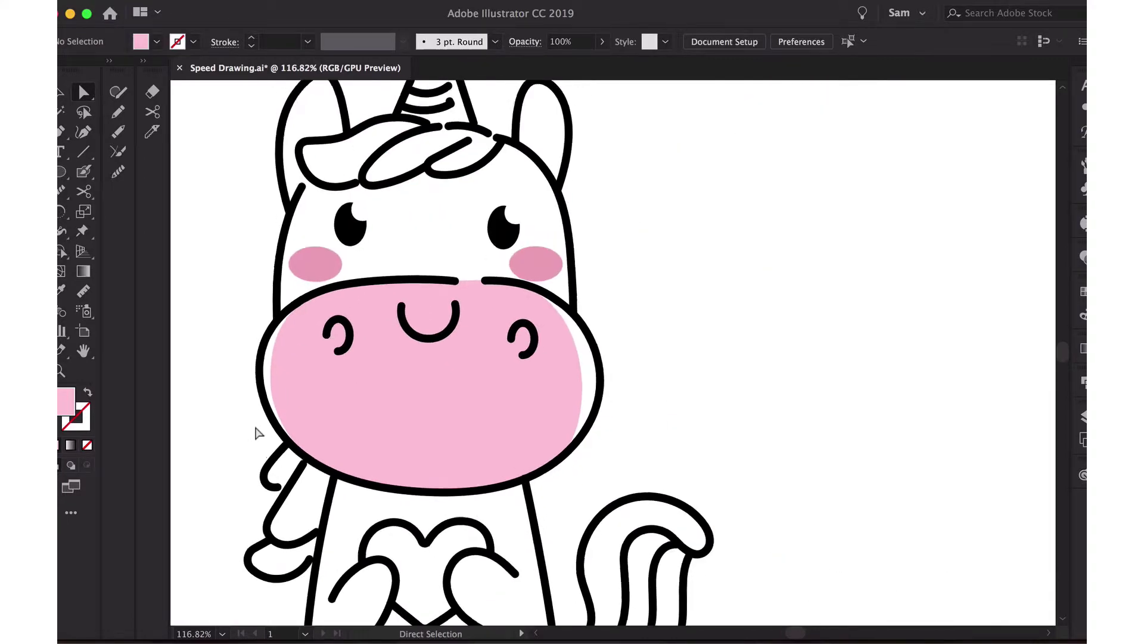
Set the fill colour to light blue EEF9FF.
scroll(373, 493, up, 3)
click(255, 246)
double_click(66, 399)
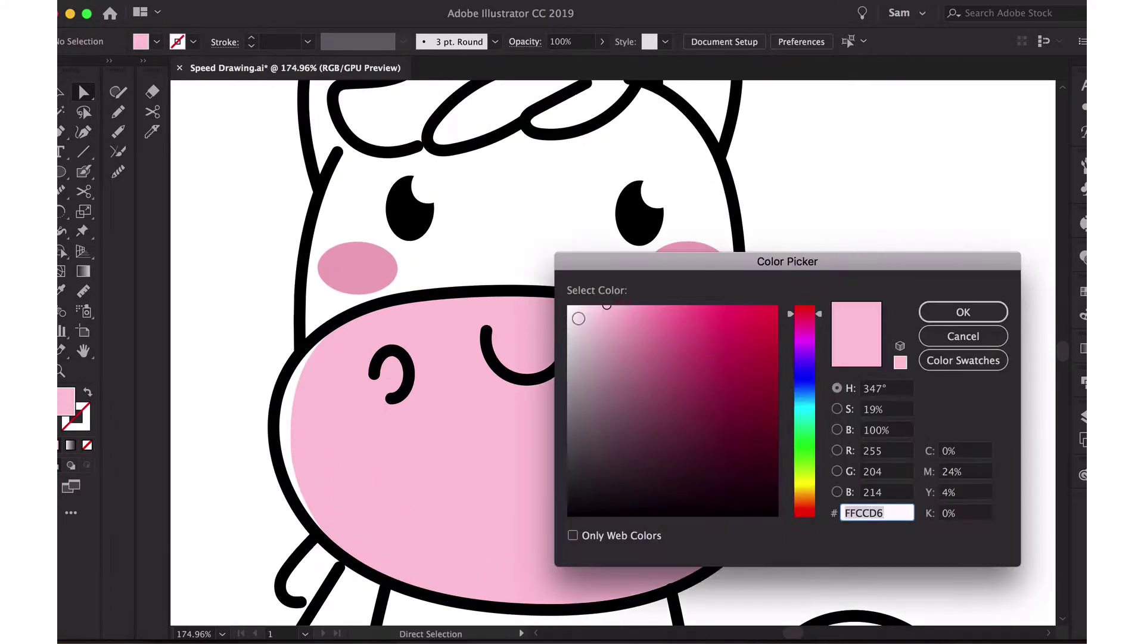
drag(579, 318, 581, 306)
text(EEF9FF)
key(Return)
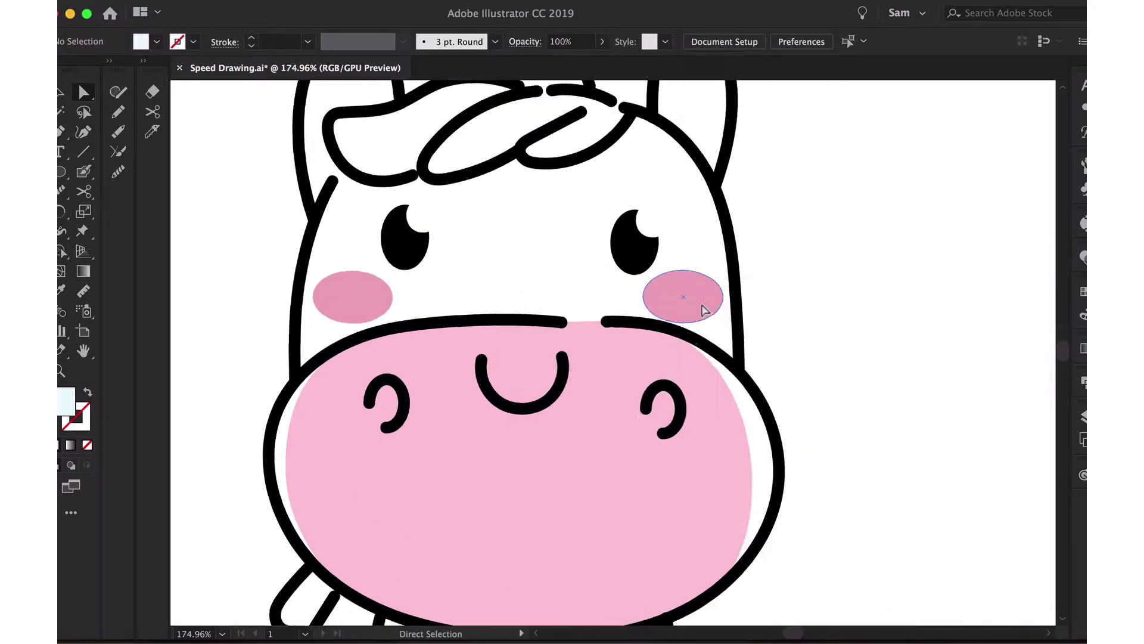
Paint the upper face light blue with the Blob Brush and delete the hole inside it.
scroll(340, 275, up, 3)
key(shift+b)
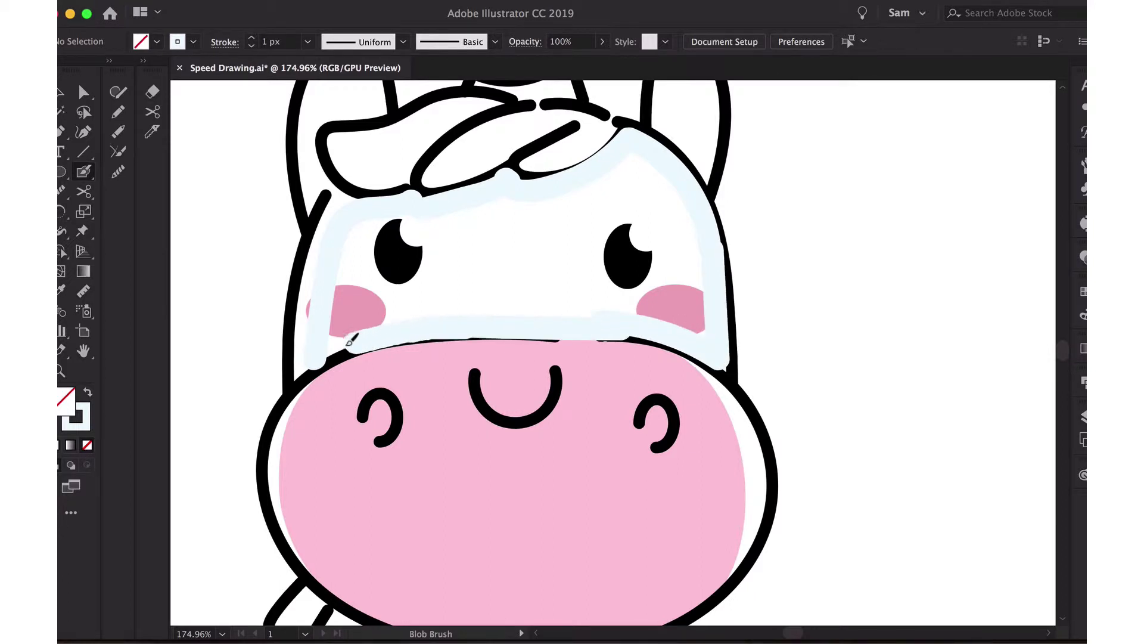
key(a)
click(344, 248)
key(Delete)
click(381, 268)
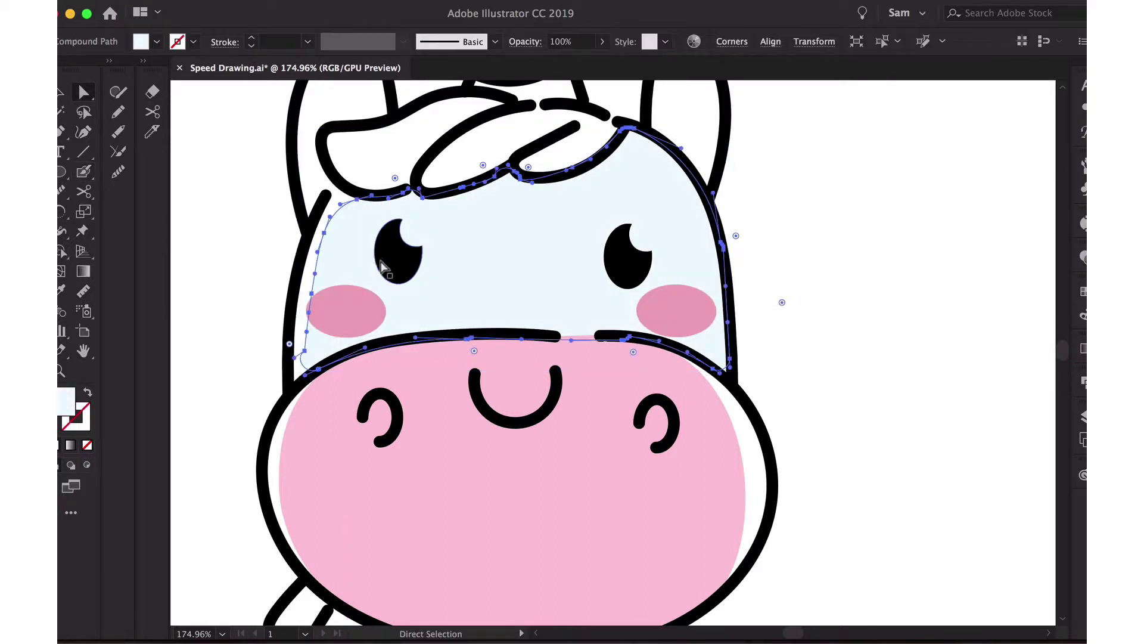
Erase the blue fill's jagged left and right edges so it sits inside the face outline.
click(154, 93)
drag(332, 191, 304, 361)
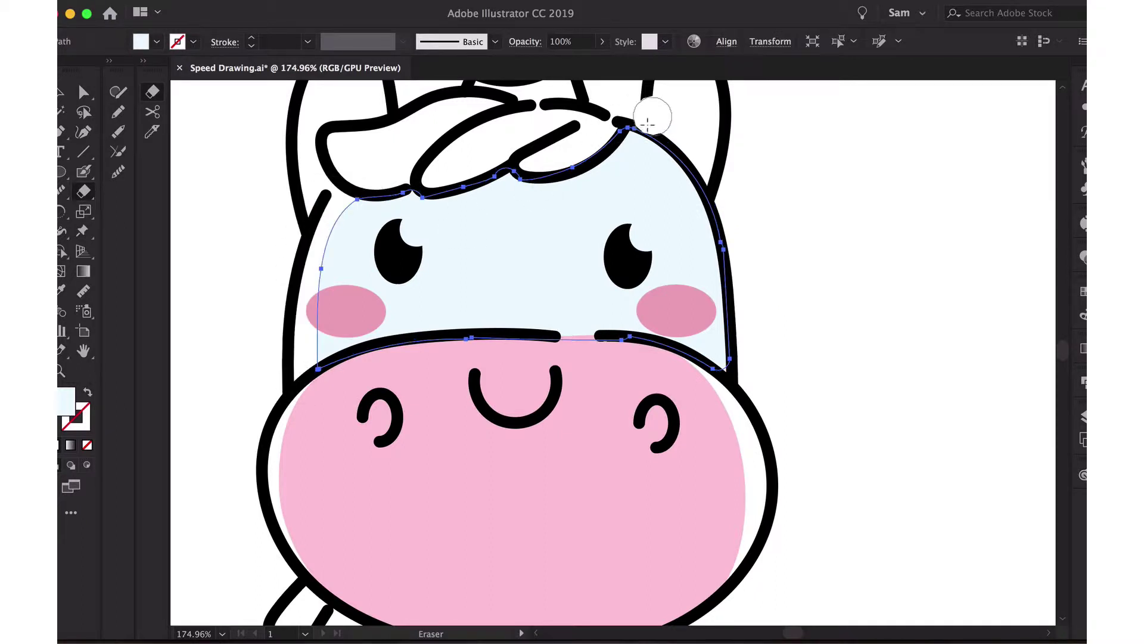
drag(648, 124, 728, 376)
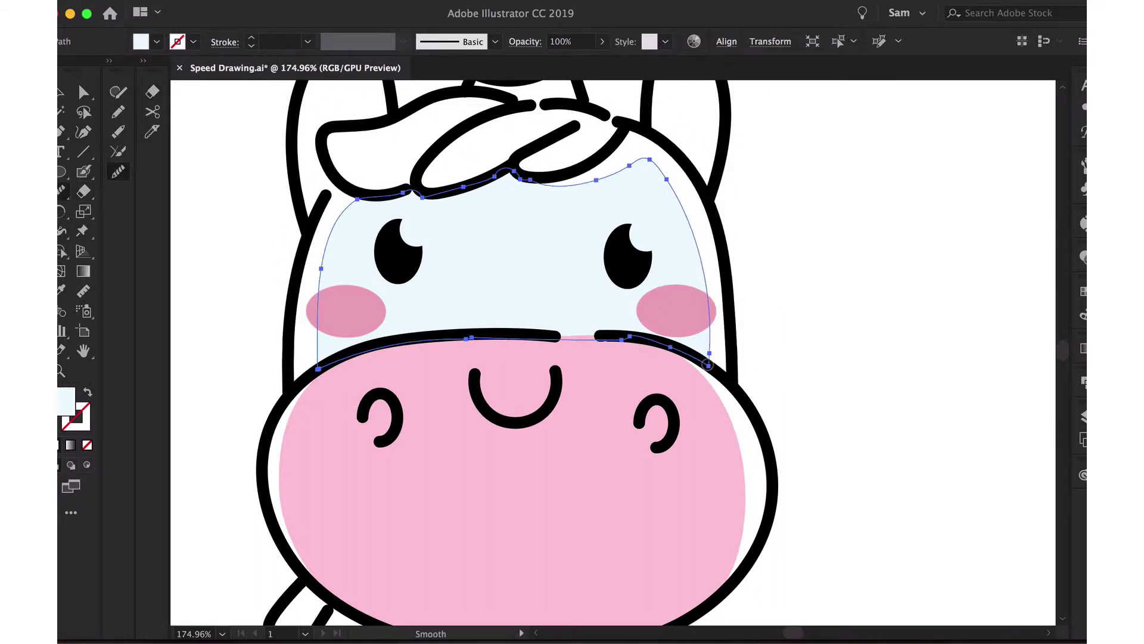
key(a)
click(225, 173)
scroll(225, 173, down, 3)
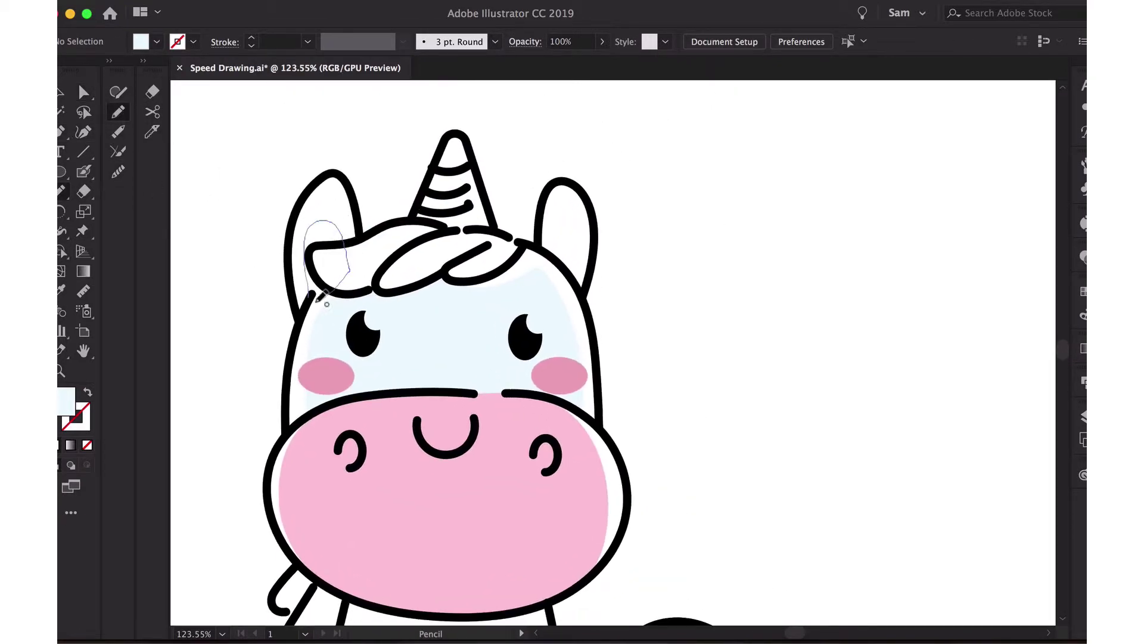
Draw a pink inner-ear shape in the left ear, send it behind the outlines and make it taller.
drag(316, 222, 314, 298)
key(i)
click(441, 513)
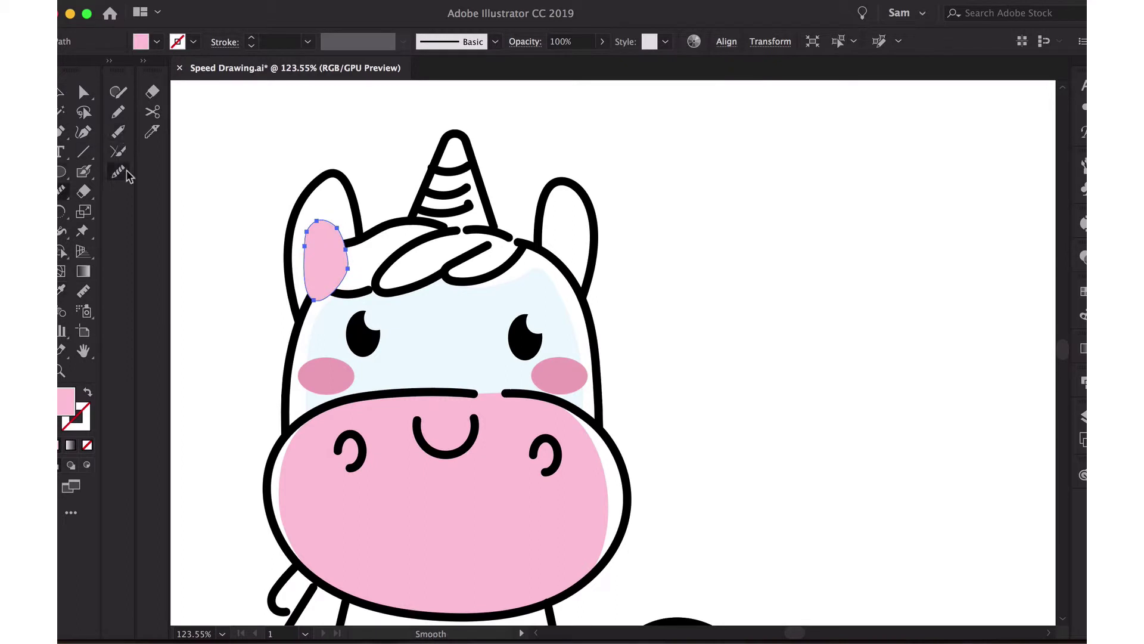
key(v)
click(214, 153)
click(325, 262)
key(ctrl+[)
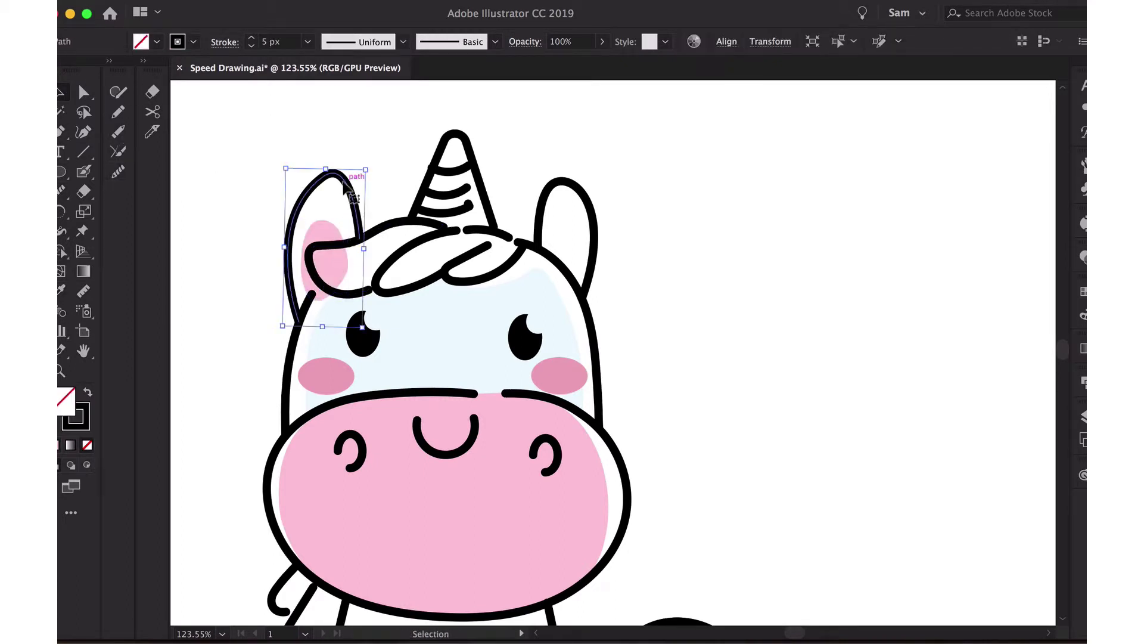
drag(315, 221, 315, 212)
click(226, 185)
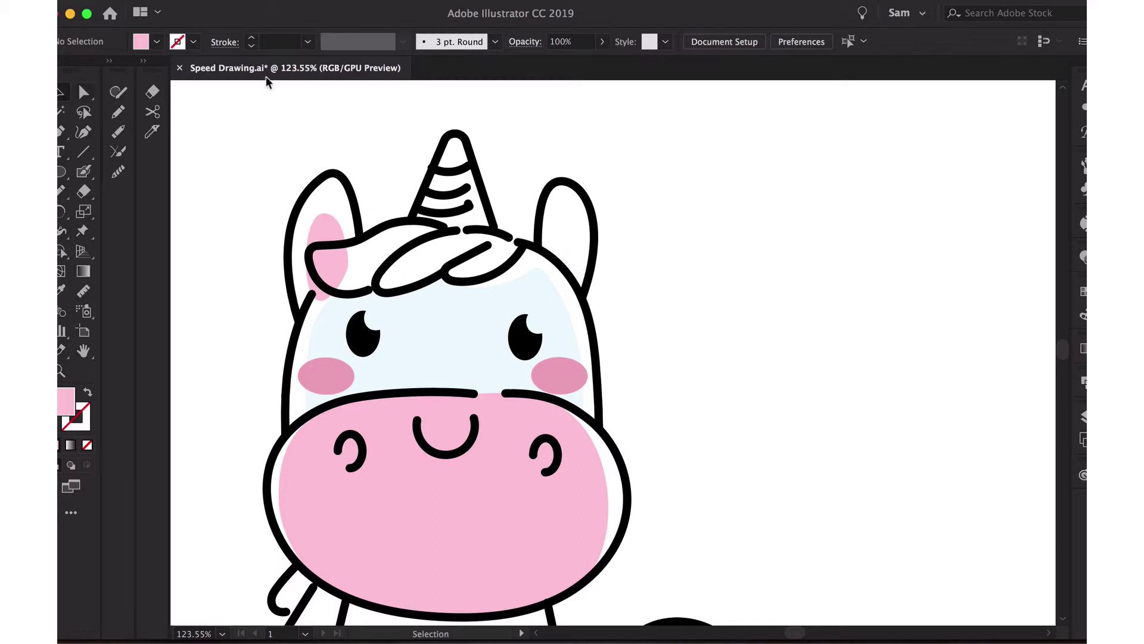
Undo a right-ear attempt and erase the lower part of the left inner ear.
drag(549, 265, 577, 268)
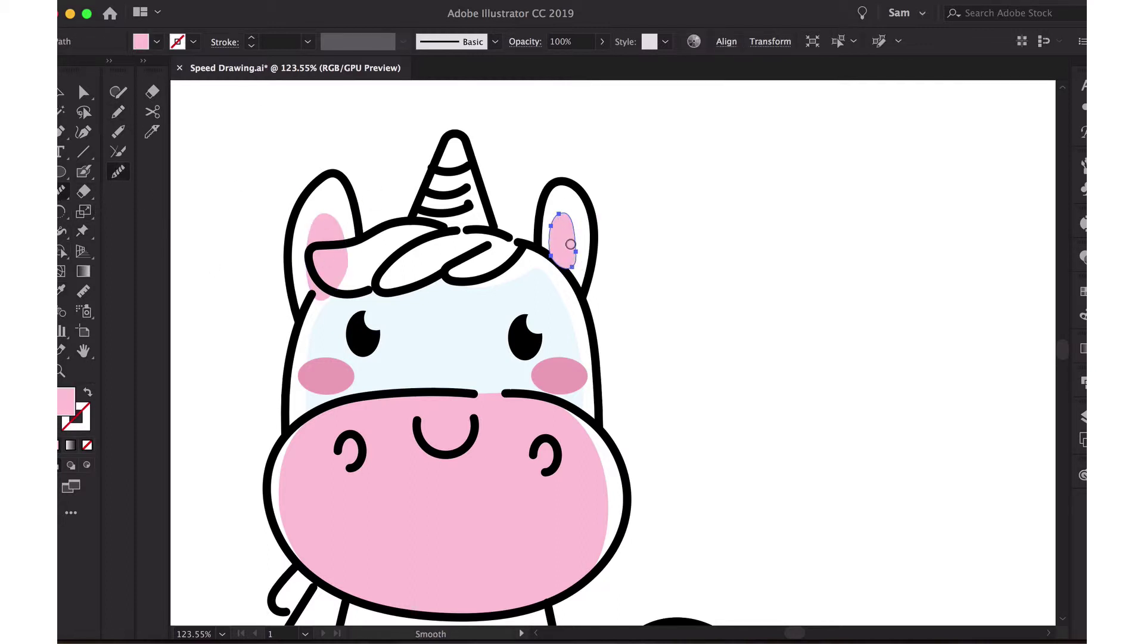
key(ctrl+z)
scroll(435, 294, up, 3)
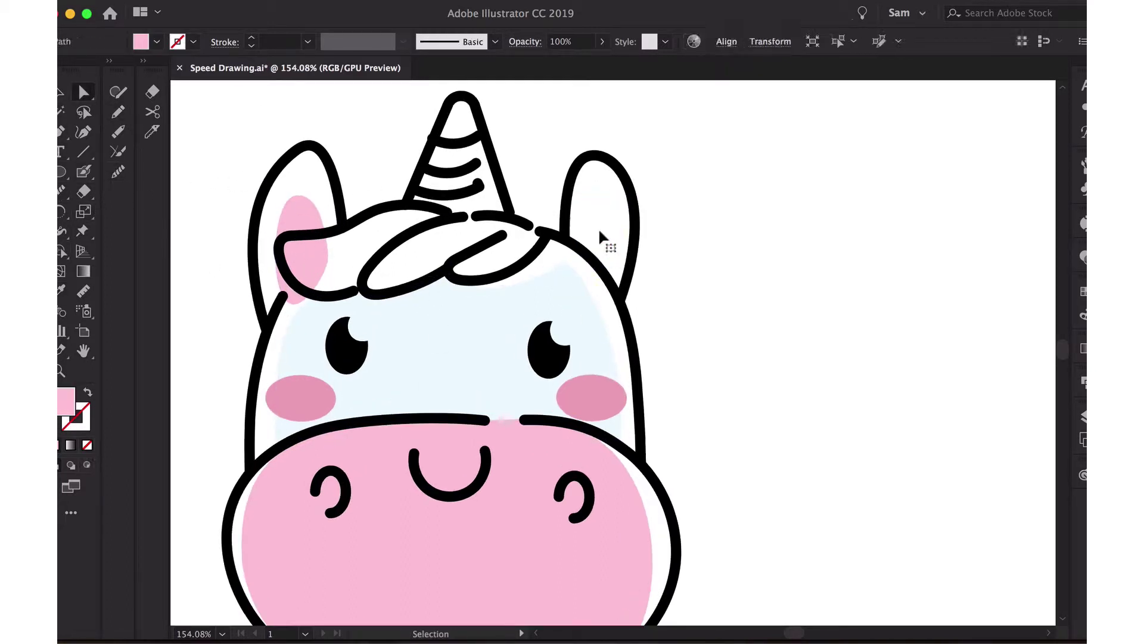
scroll(291, 280, up, 5)
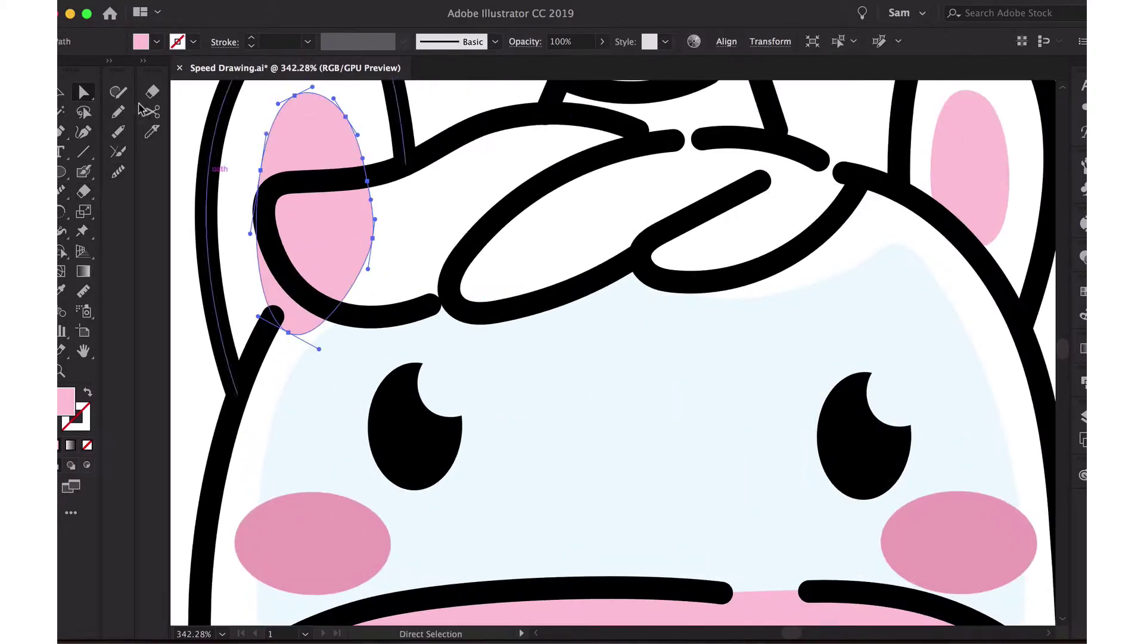
key(shift+e)
drag(381, 178, 269, 316)
click(84, 91)
Paint light blue along the left ear's inner edge and swap fill and stroke colours.
scroll(335, 222, down, 5)
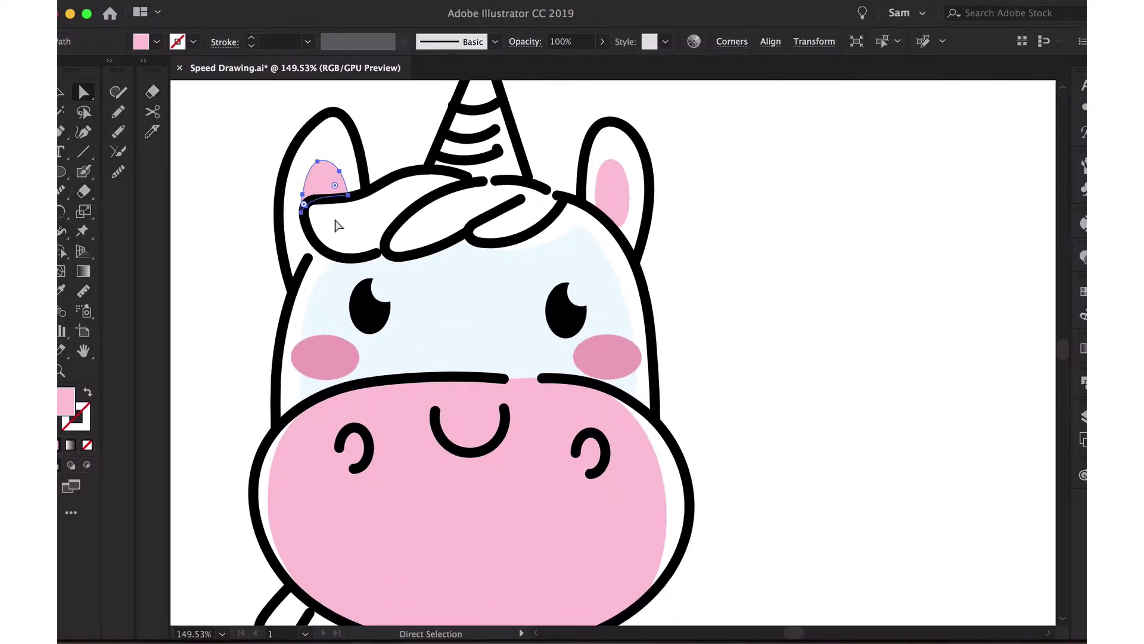
scroll(723, 263, down, 2)
scroll(605, 360, up, 3)
scroll(219, 382, up, 1)
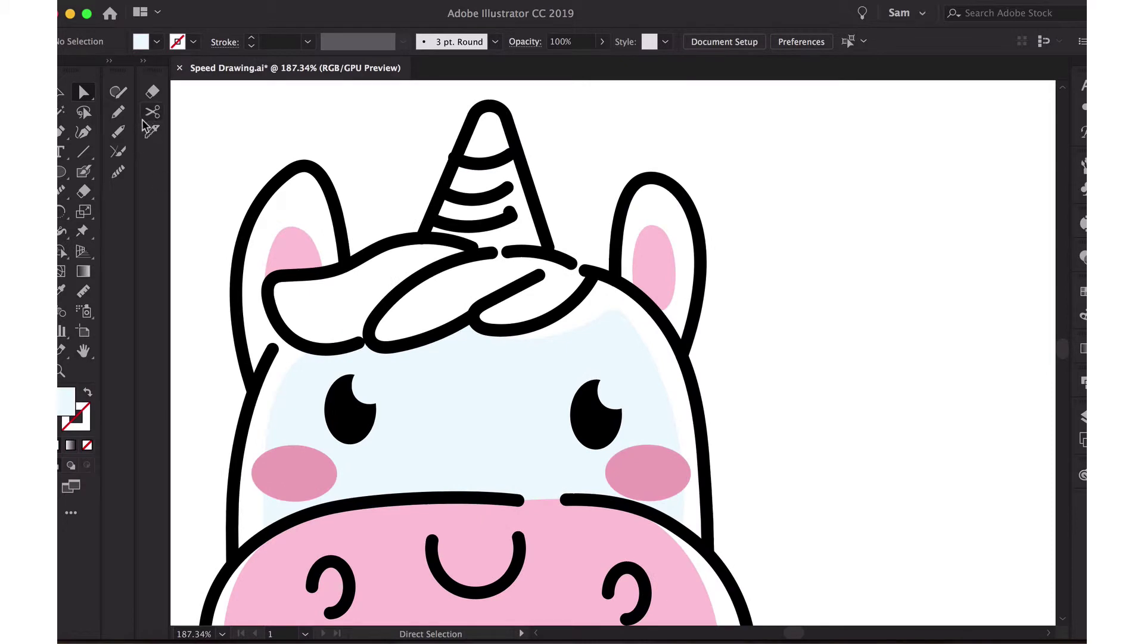
click(84, 171)
drag(270, 339, 272, 201)
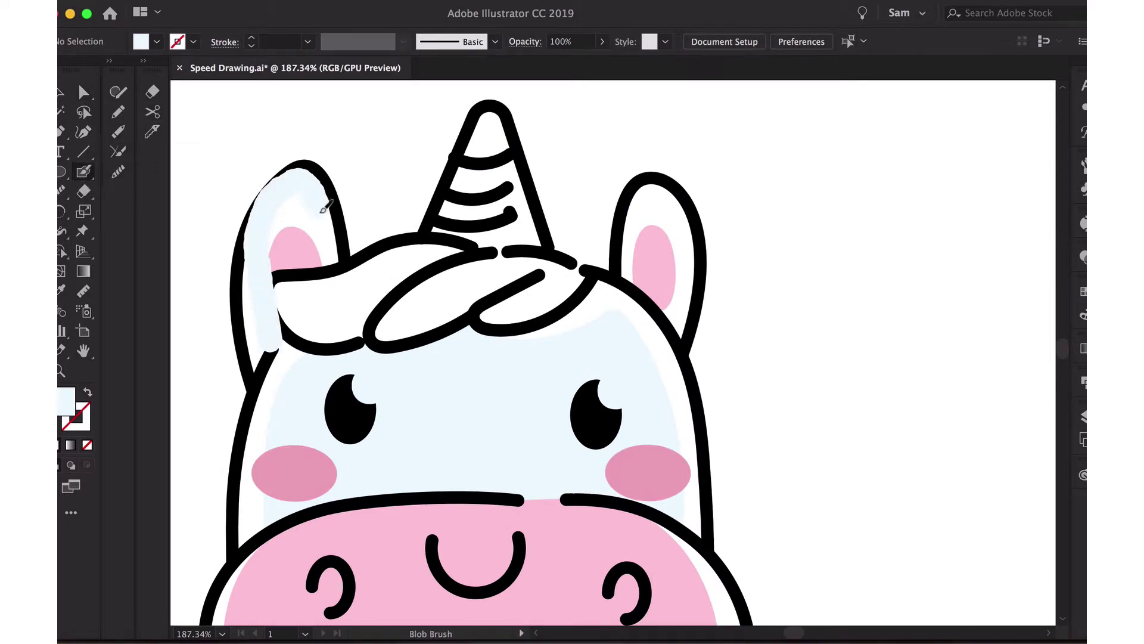
key(shift+x)
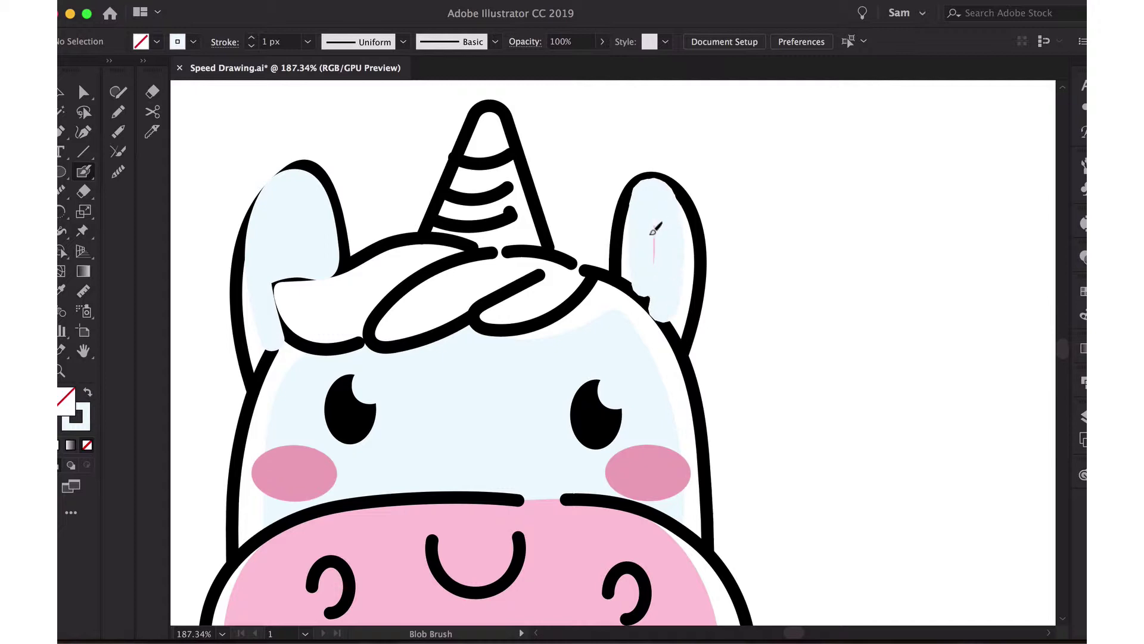
Delete the stray pale blue ear shape and fit the whole unicorn in view.
key(a)
click(648, 245)
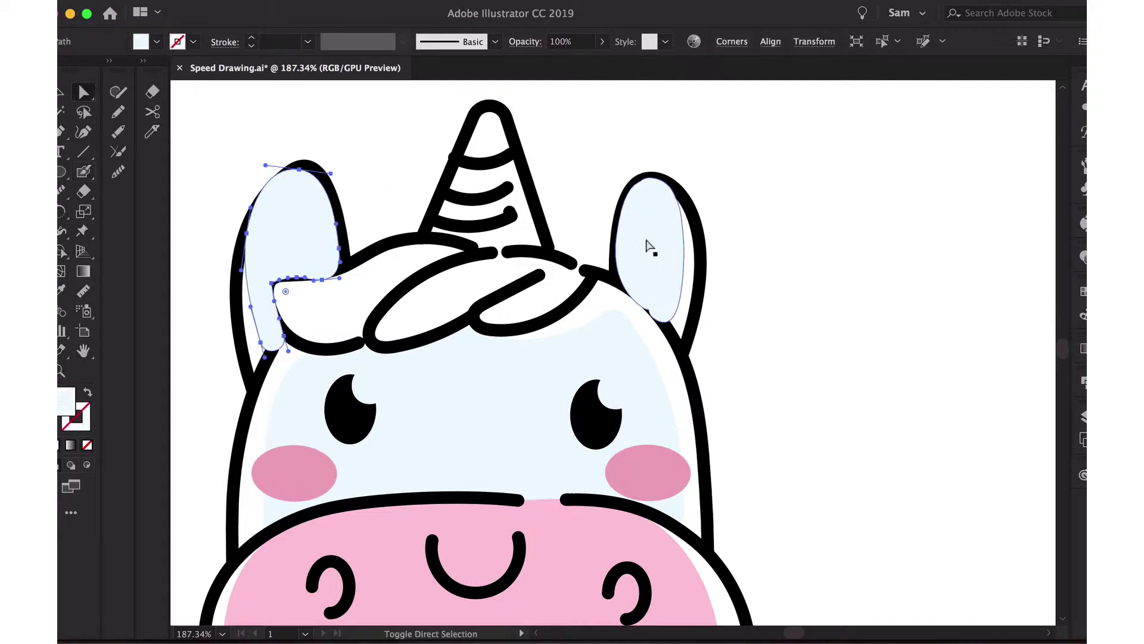
key(Delete)
key(ctrl+0)
Set the fill colour to darker muted pink E5BEC7, starting from the muzzle's pink.
scroll(724, 306, up, 3)
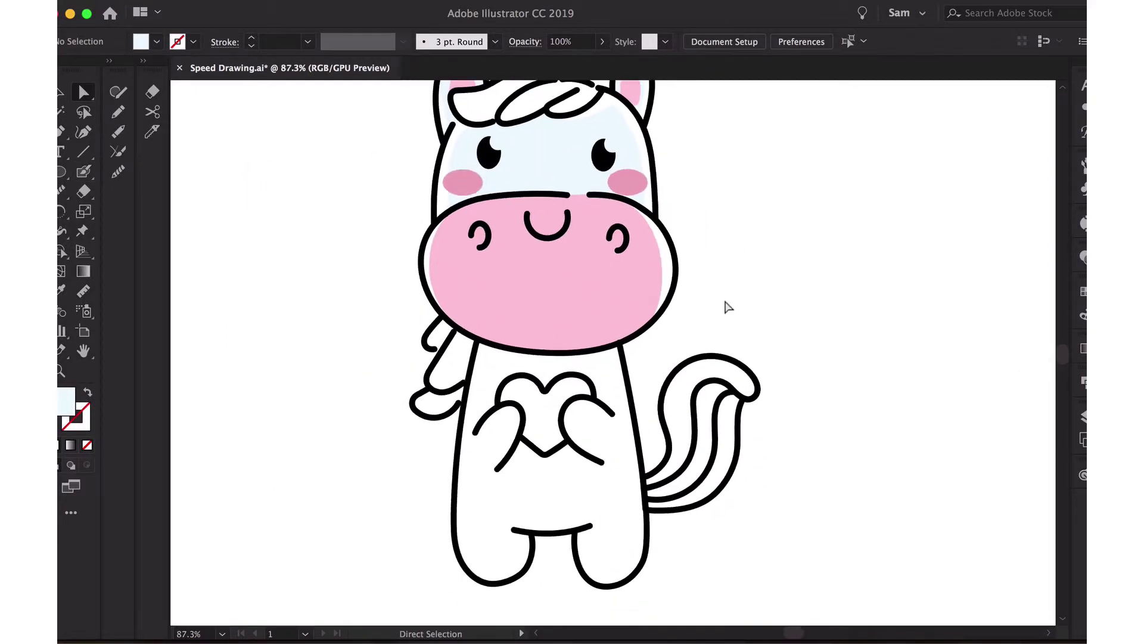
click(434, 294)
click(417, 250)
double_click(65, 401)
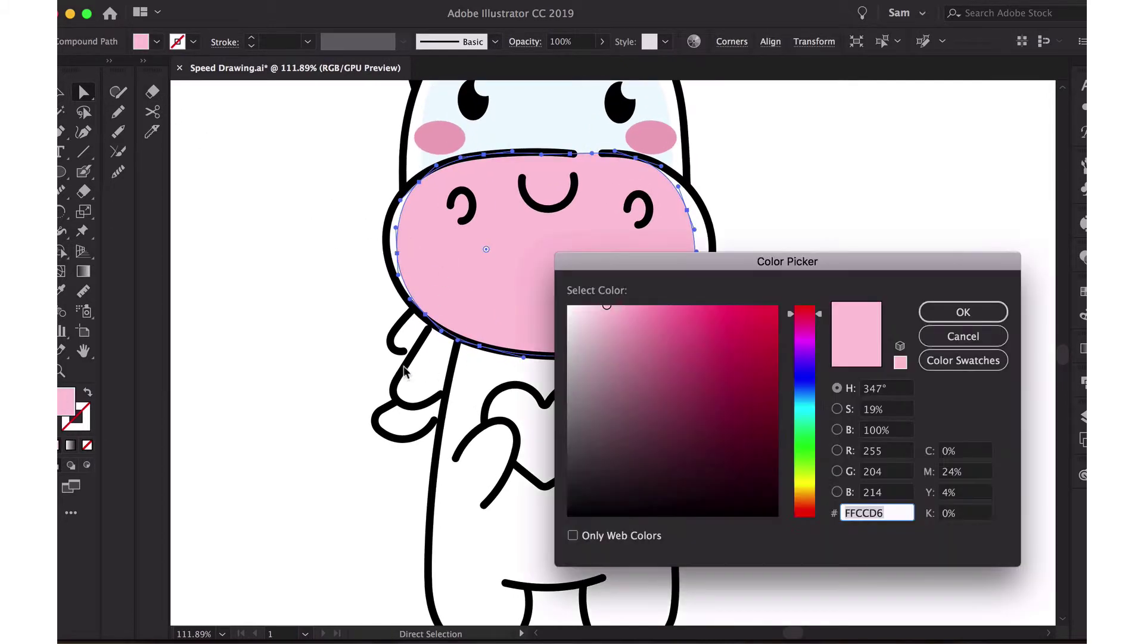
key(Escape)
double_click(65, 400)
text(E5BEC7)
key(Return)
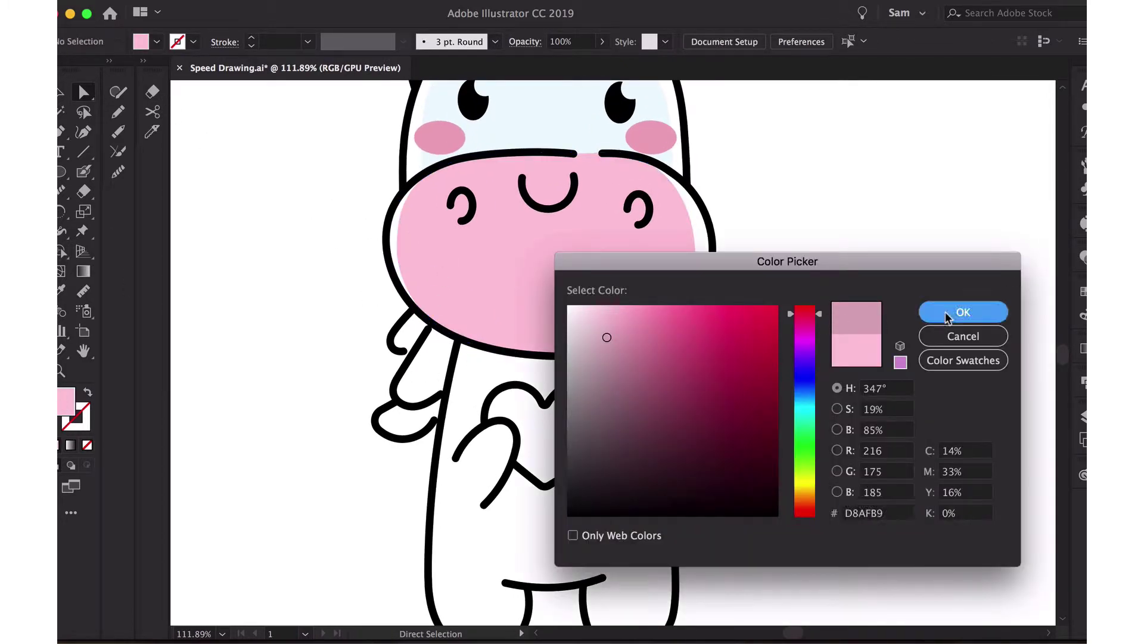
click(84, 171)
Paint muted pink inside the nostrils with the Blob Brush and adjust the left nostril patch.
mouse_move(467, 199)
mouse_down()
mouse_move(461, 210)
mouse_move(659, 232)
mouse_up()
key(v)
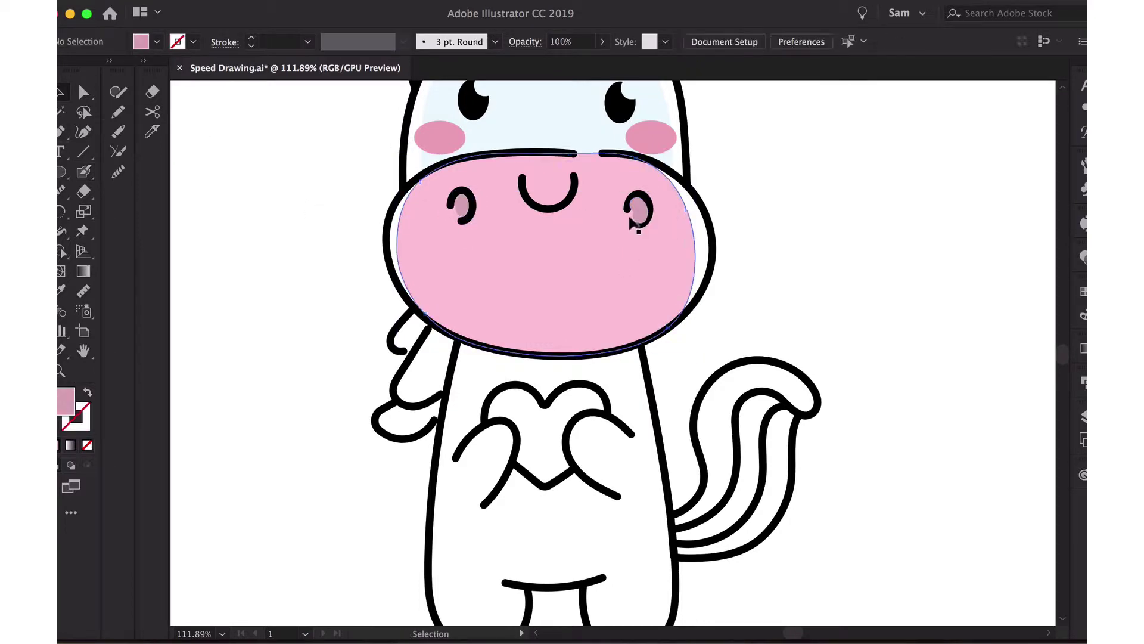
click(633, 223)
key(ctrl+shift+a)
scroll(442, 217, up, 5)
click(494, 189)
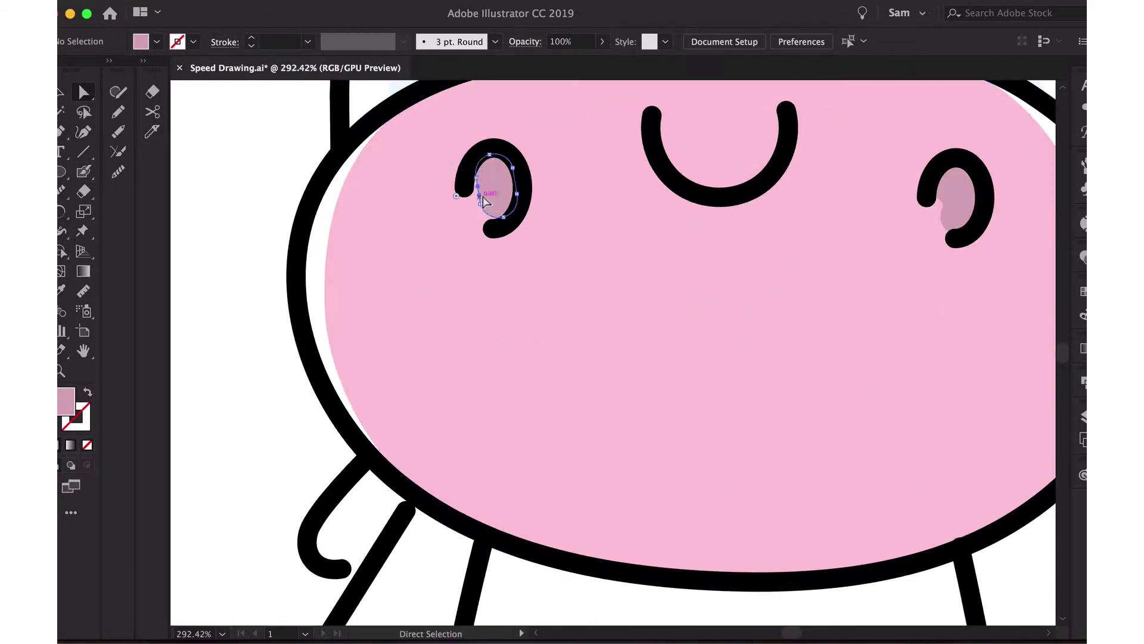
key(shift+s)
key(v)
click(212, 154)
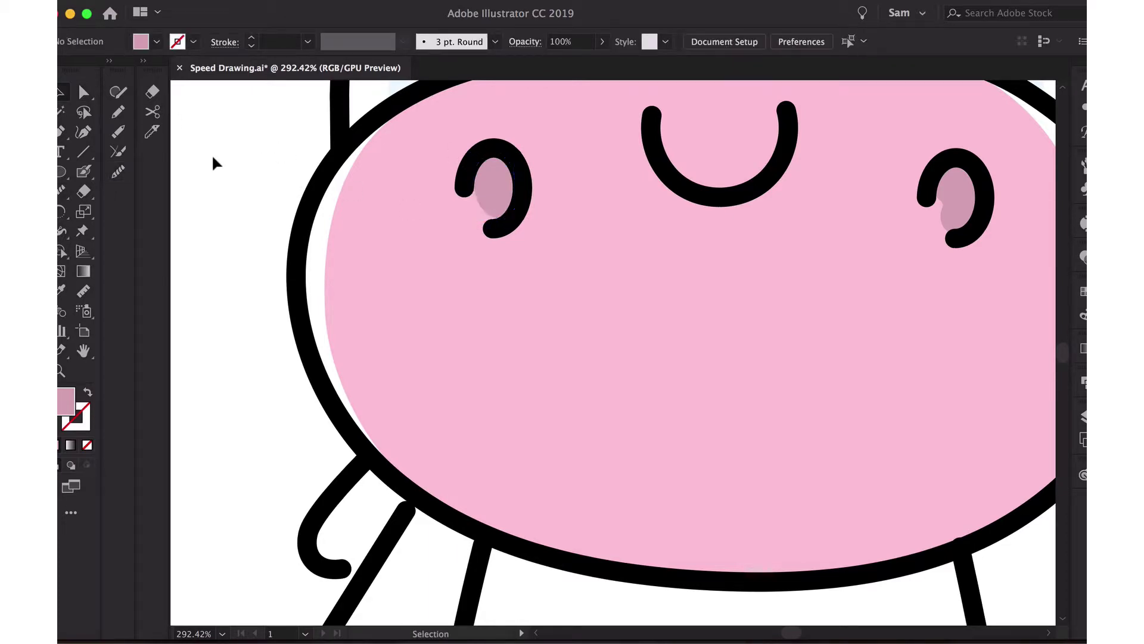
scroll(212, 154, down, 4)
scroll(491, 267, up, 1)
Set the fill colour to a vivid magenta.
scroll(494, 271, up, 2)
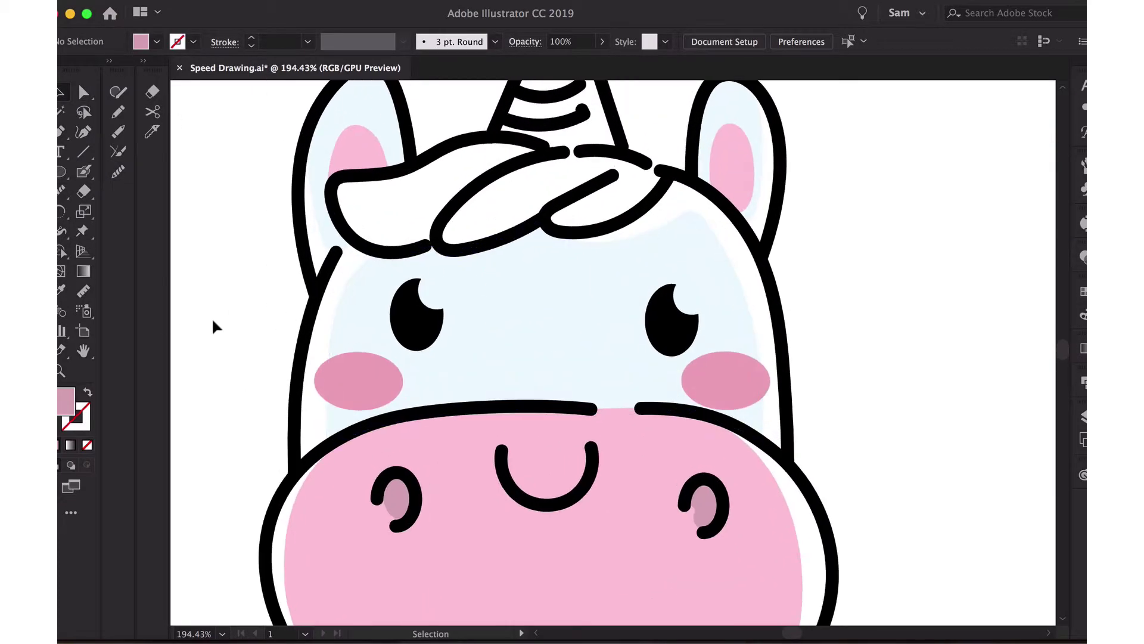
double_click(66, 401)
drag(602, 335, 678, 334)
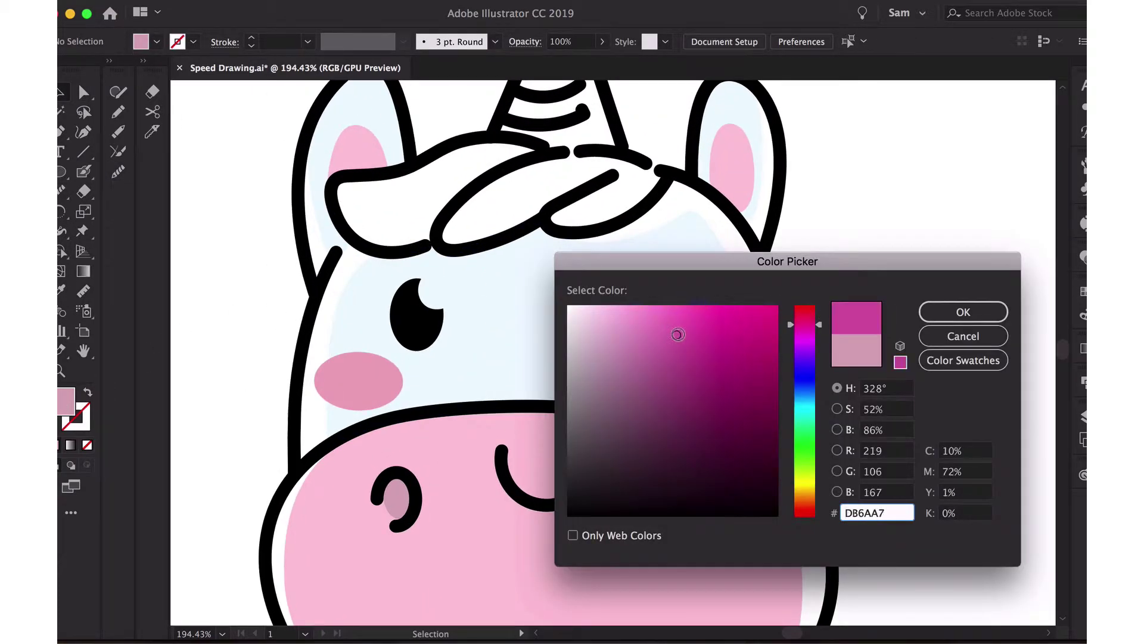
key(Return)
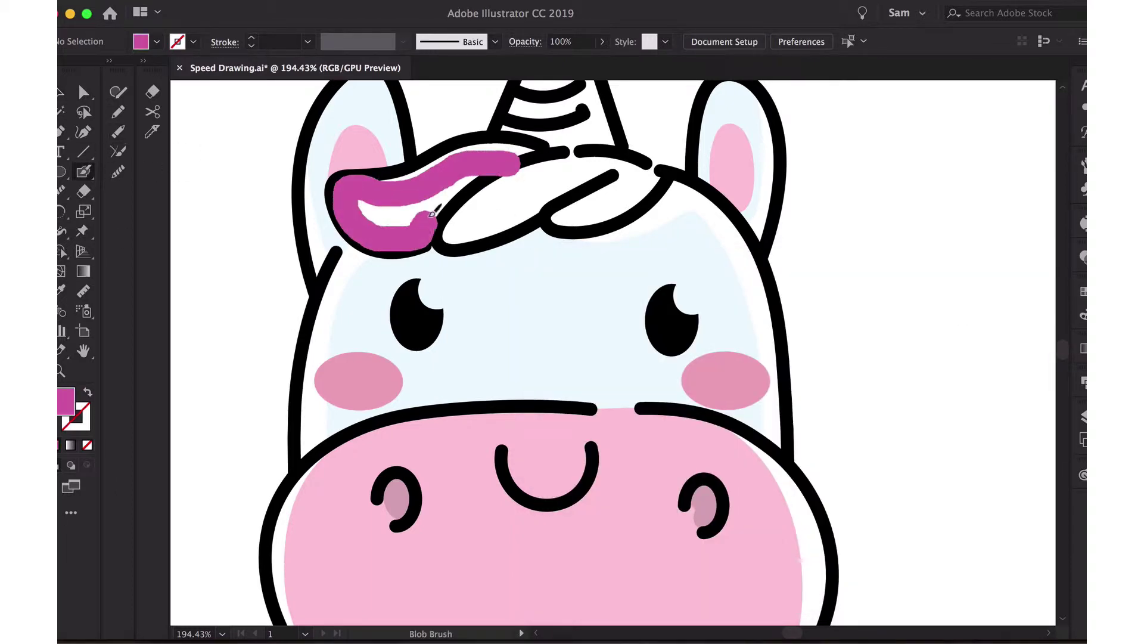
Reshape the magenta forelock patch so its edge meets the outline.
key(a)
scroll(508, 182, up, 2)
drag(506, 158, 352, 224)
click(348, 315)
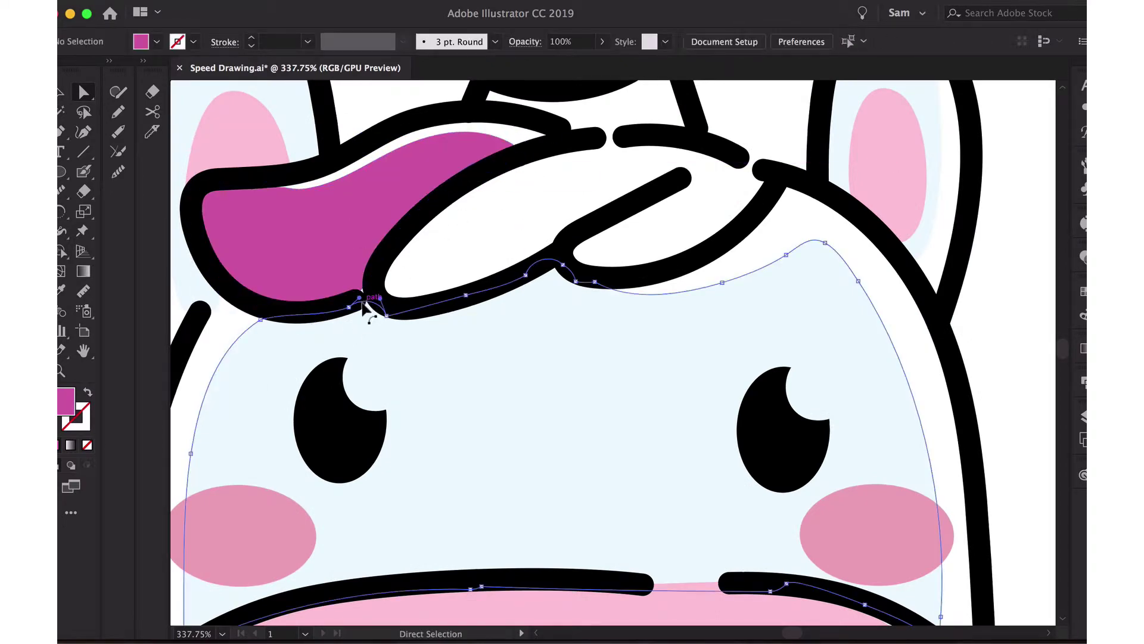
click(353, 302)
click(339, 248)
key(shift+e)
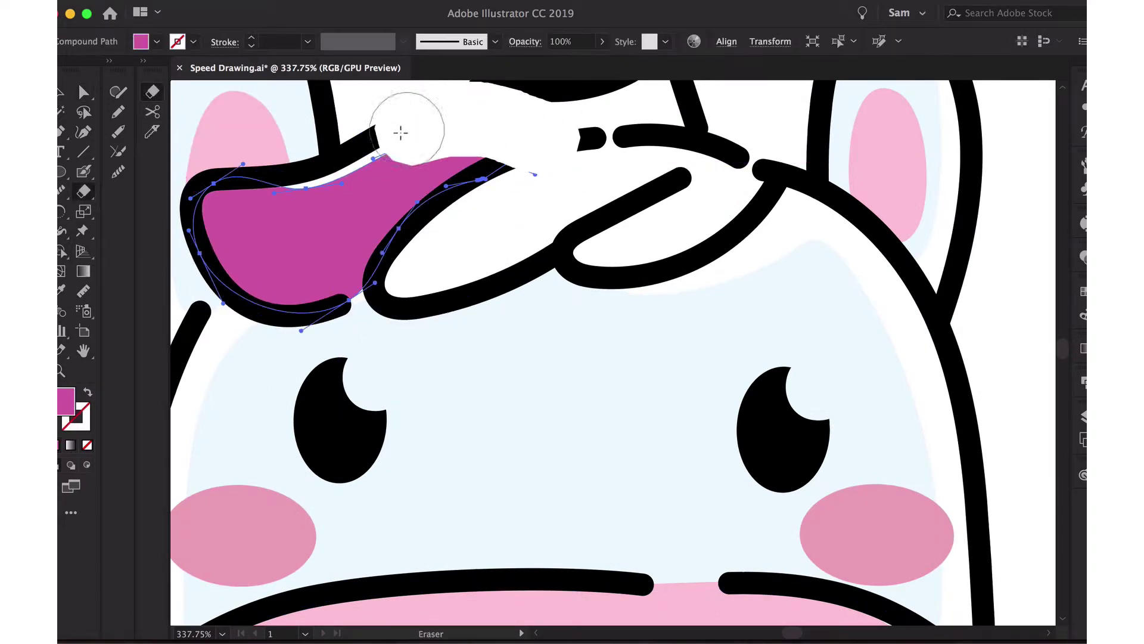
key(a)
scroll(396, 173, down, 3)
scroll(577, 409, up, 3)
key(ctrl+shift+a)
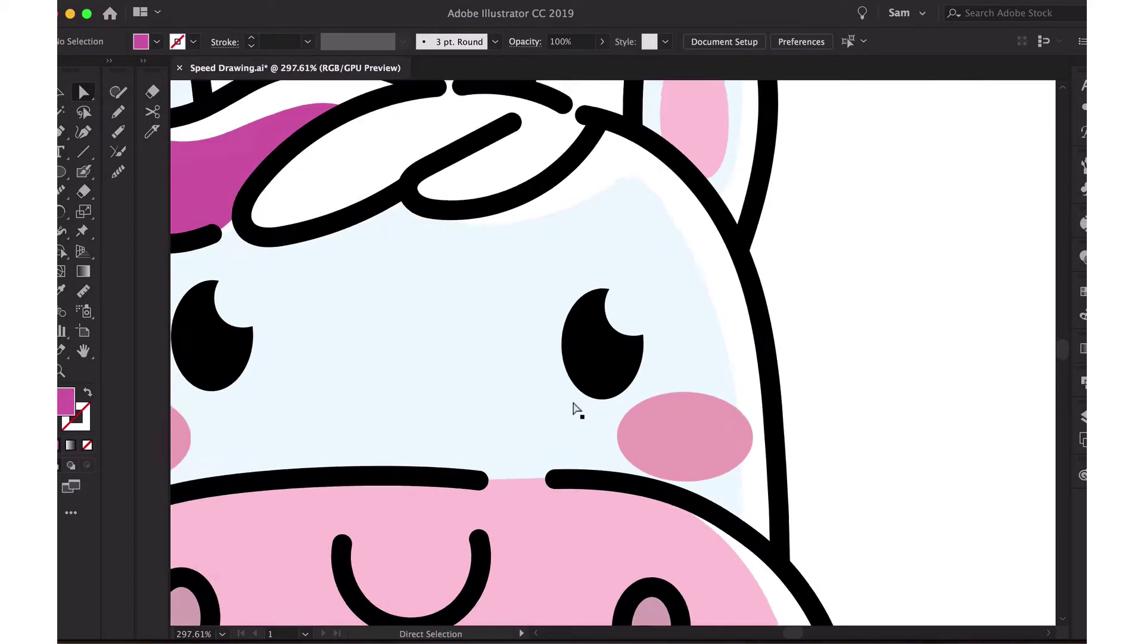
Paint the middle forelock section purple and adjust its anchors.
double_click(66, 401)
drag(805, 325, 805, 358)
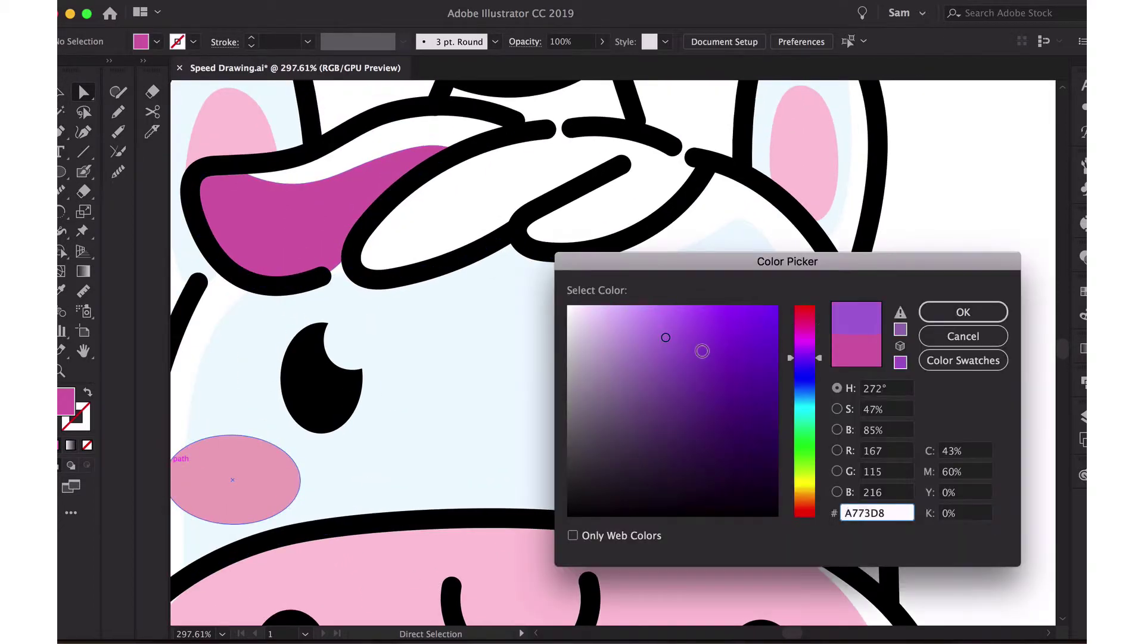
click(939, 319)
click(84, 171)
drag(596, 161, 524, 165)
key(a)
click(444, 186)
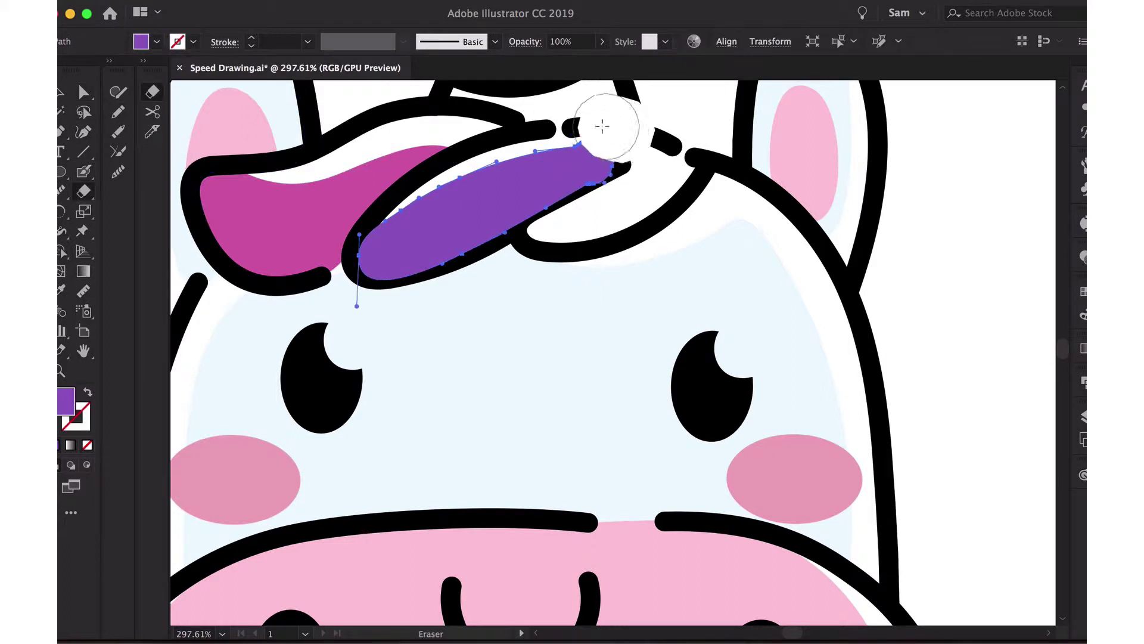
click(511, 200)
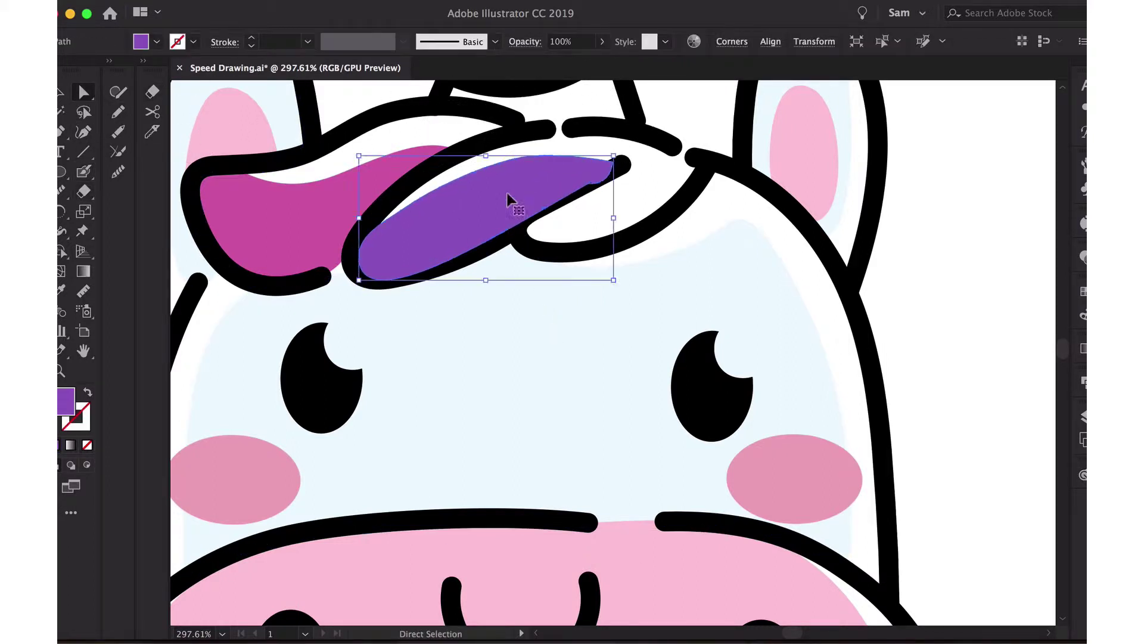
click(544, 310)
Paint the right forelock section teal and erase colour spilling past the outline.
double_click(78, 419)
click(806, 405)
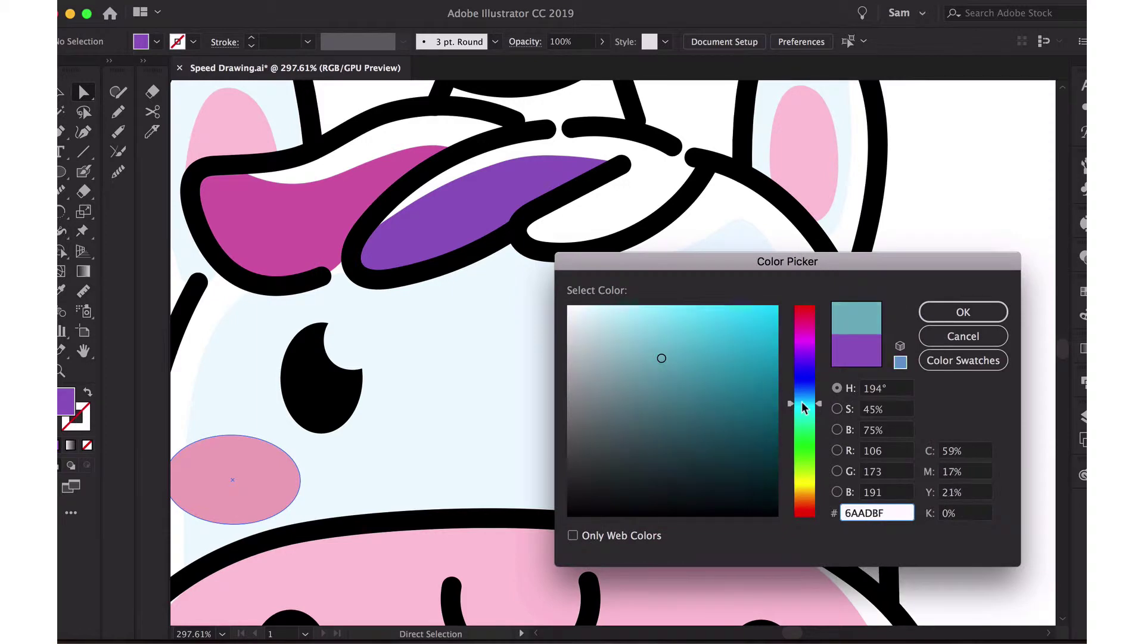
click(963, 311)
click(83, 173)
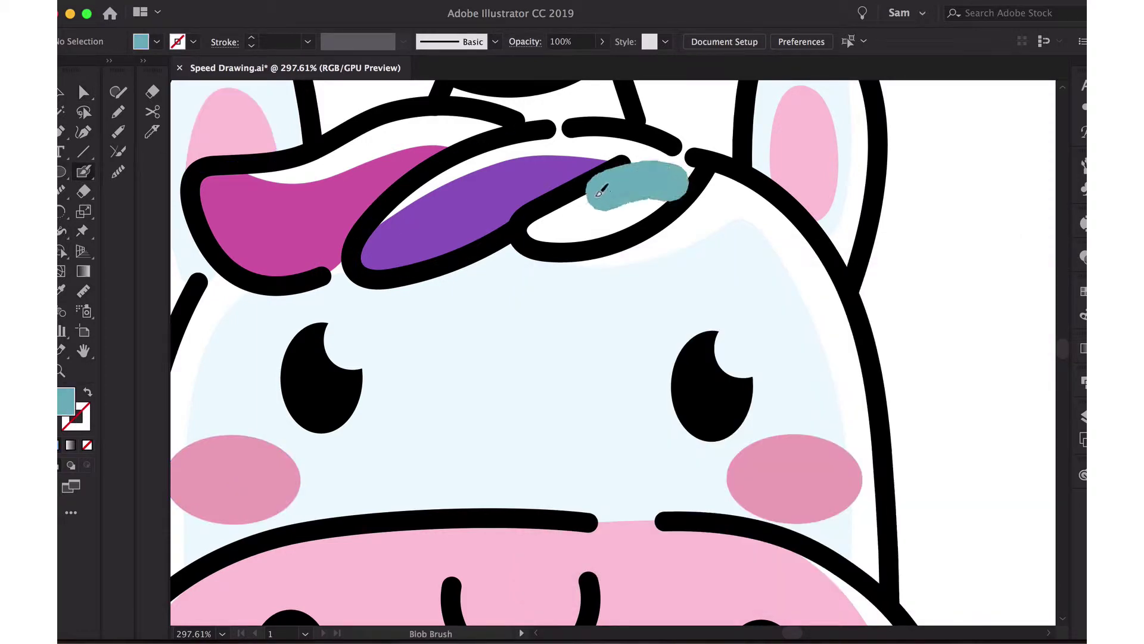
drag(672, 172, 651, 192)
key(a)
click(715, 192)
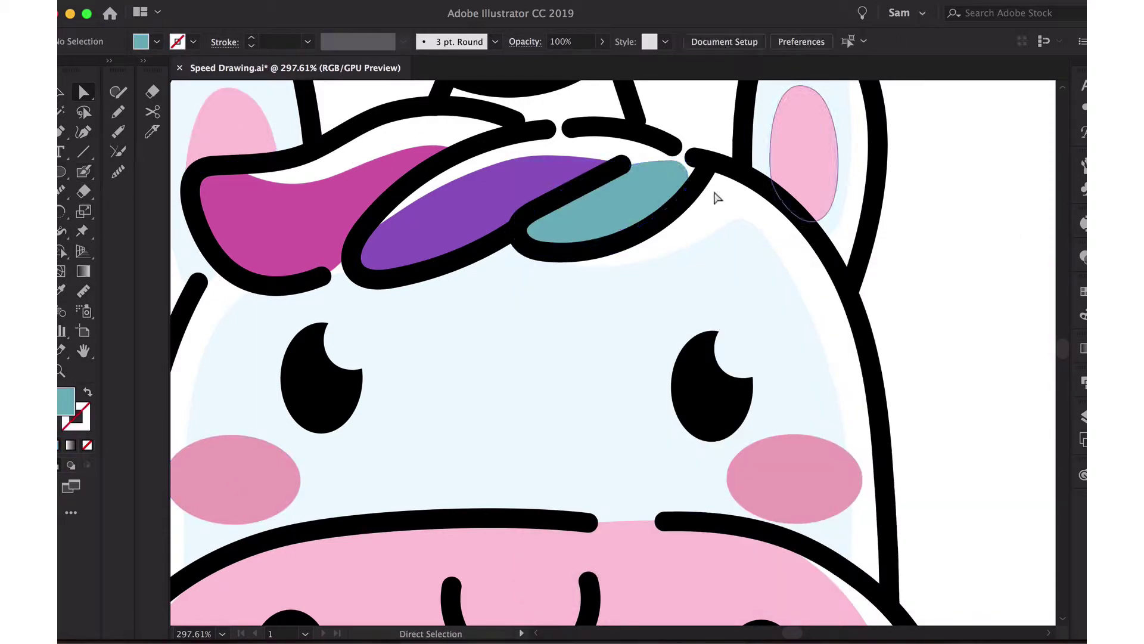
click(527, 225)
key(shift+e)
drag(634, 153, 505, 203)
Move the lowest horn stripe's end point slightly right with Direct Selection.
key(a)
click(907, 172)
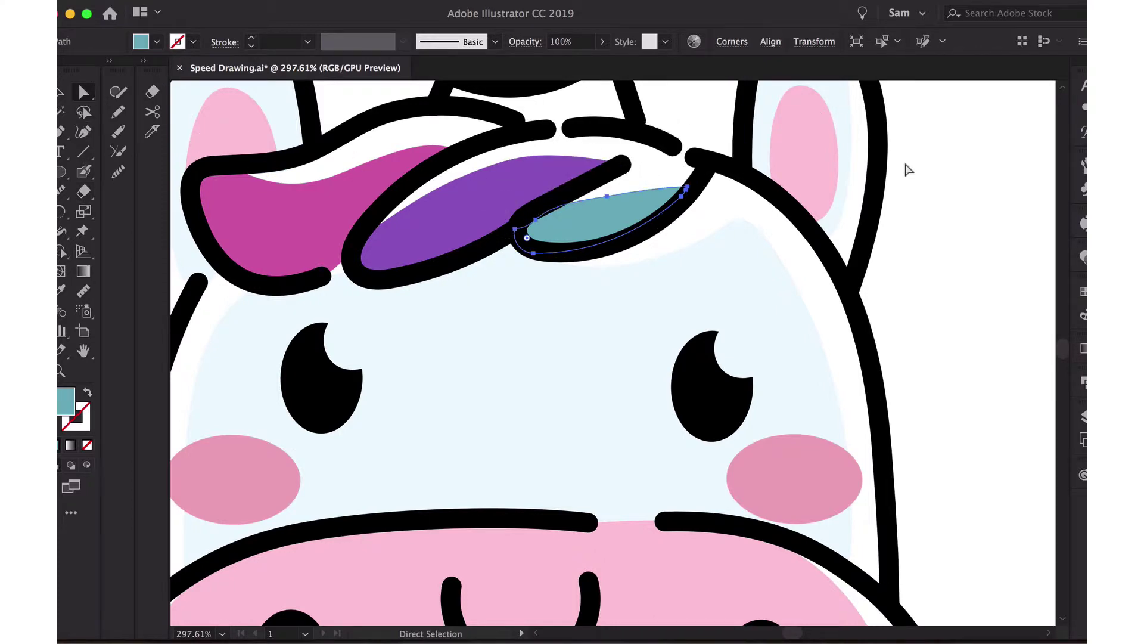
scroll(906, 171, down, 3)
scroll(784, 159, up, 5)
click(600, 258)
drag(600, 258, 602, 257)
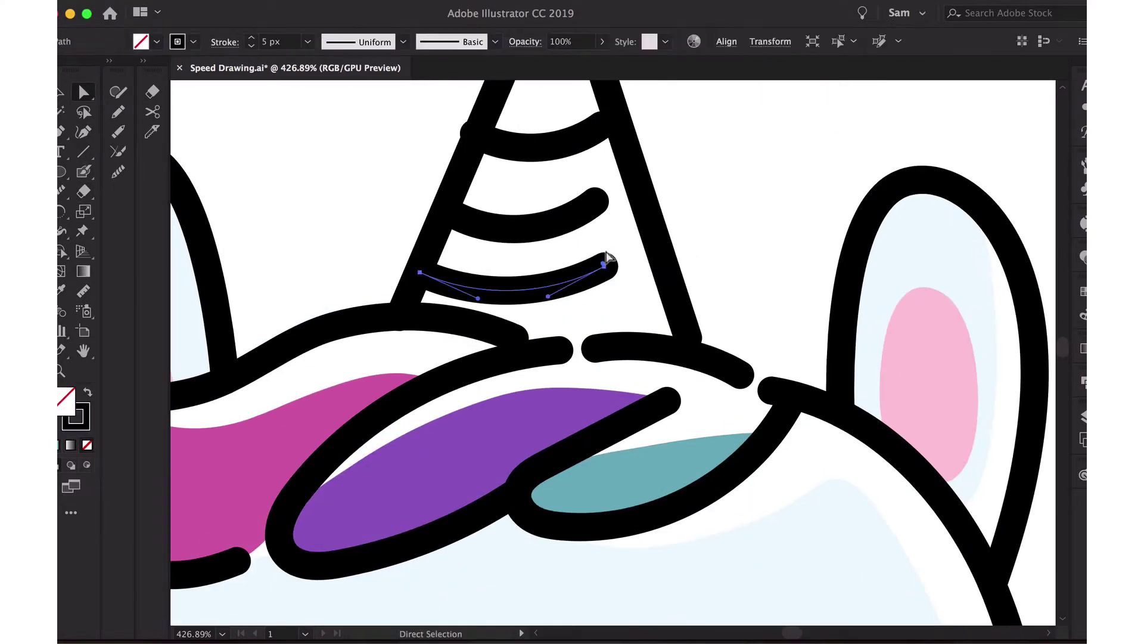
Nudge the lower and upper horn stripes upward into place.
click(537, 138)
click(409, 164)
scroll(409, 163, down, 3)
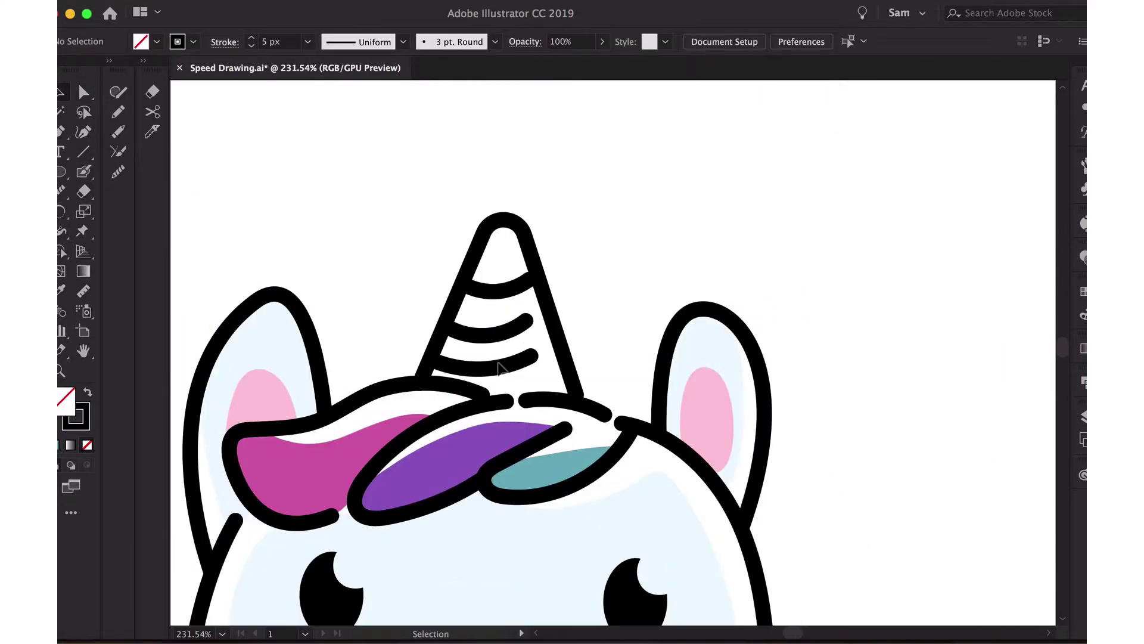
drag(500, 366, 498, 360)
drag(506, 294, 518, 286)
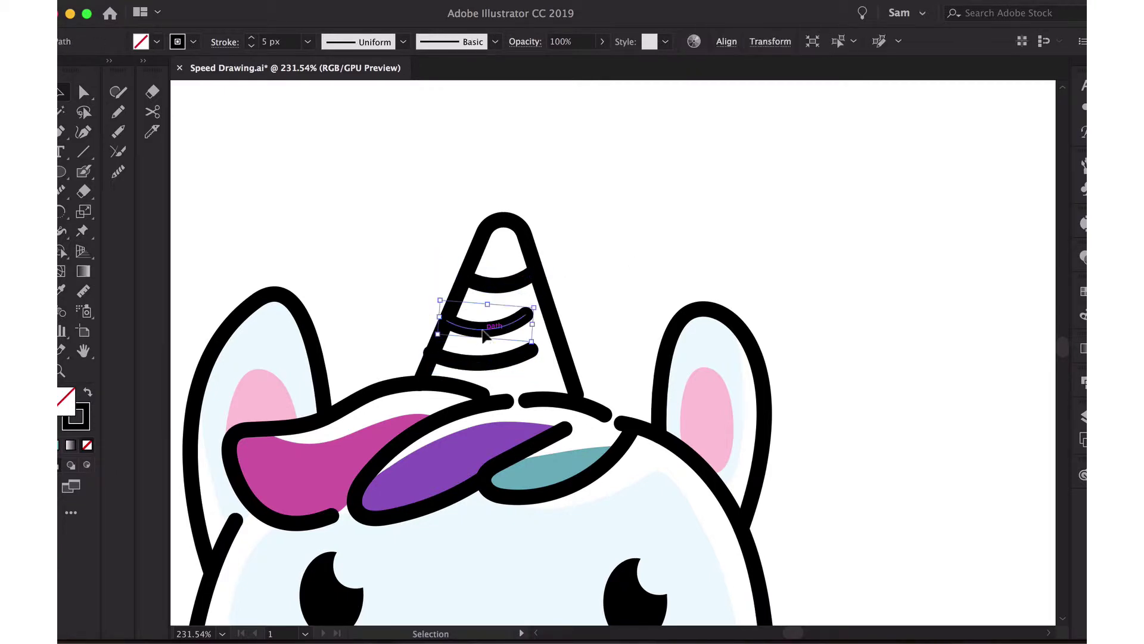
click(618, 283)
Set the fill colour to a yellow-green shade.
scroll(616, 252, down, 4)
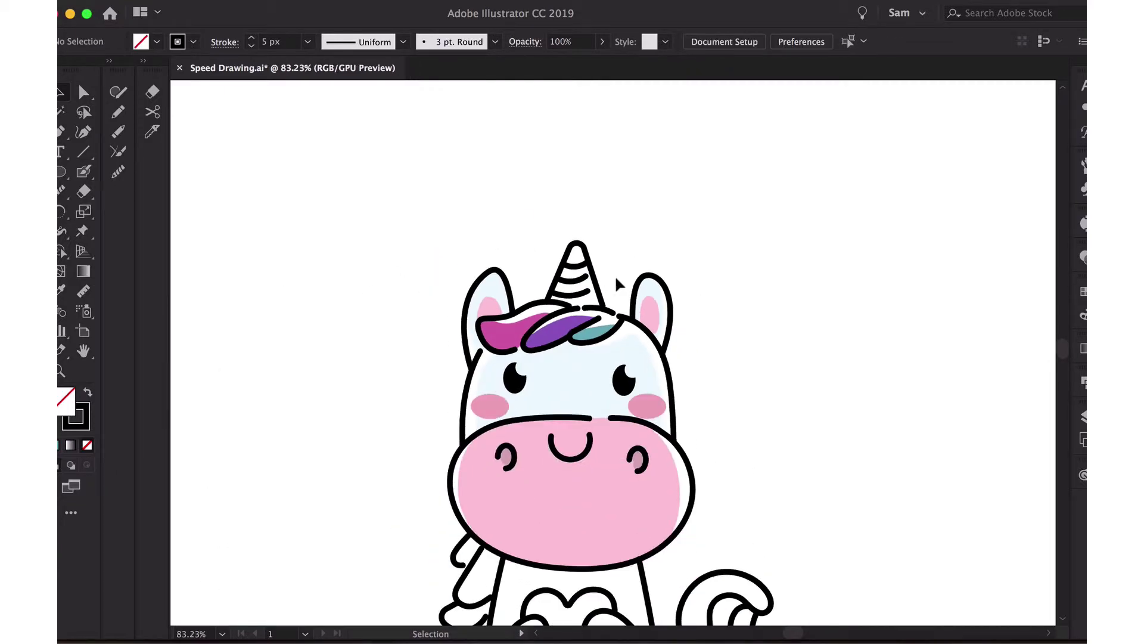
scroll(614, 274, up, 3)
double_click(66, 401)
click(804, 480)
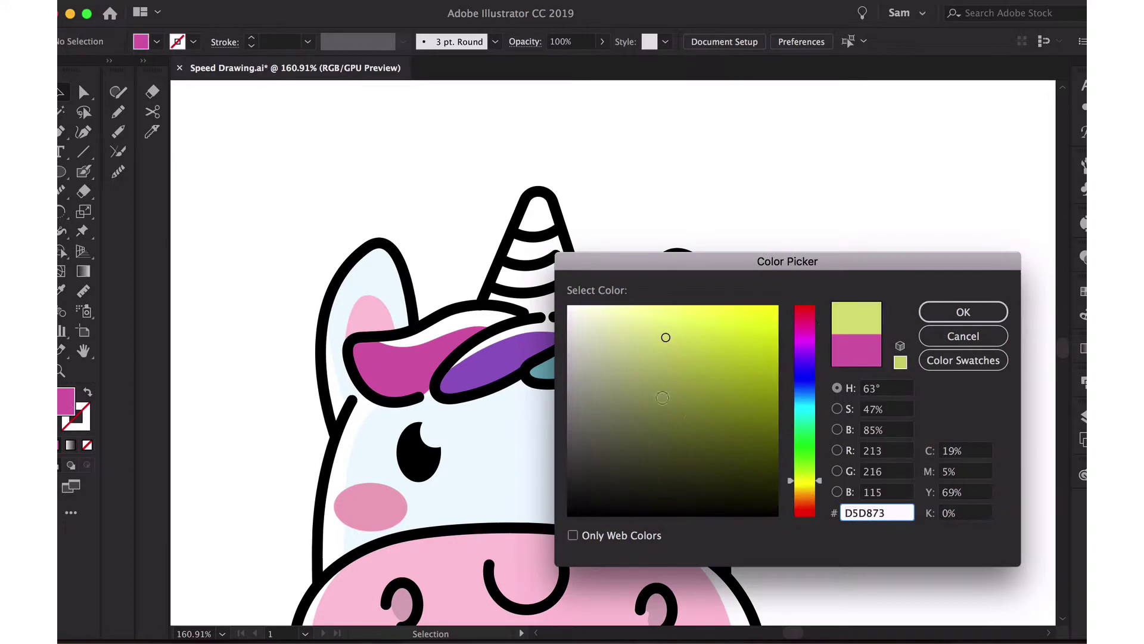
click(642, 364)
click(963, 311)
Blob Brush yellow-green over the horn, delete a stray anchor, and send it behind the stripes.
click(91, 168)
scroll(509, 304, up, 3)
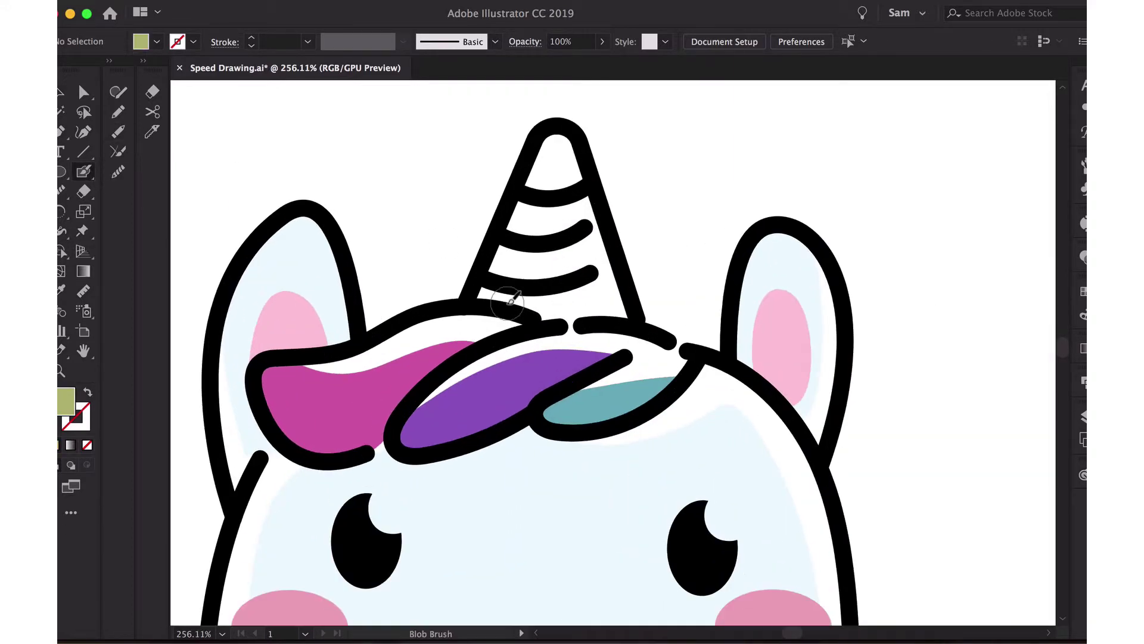
drag(510, 301, 629, 302)
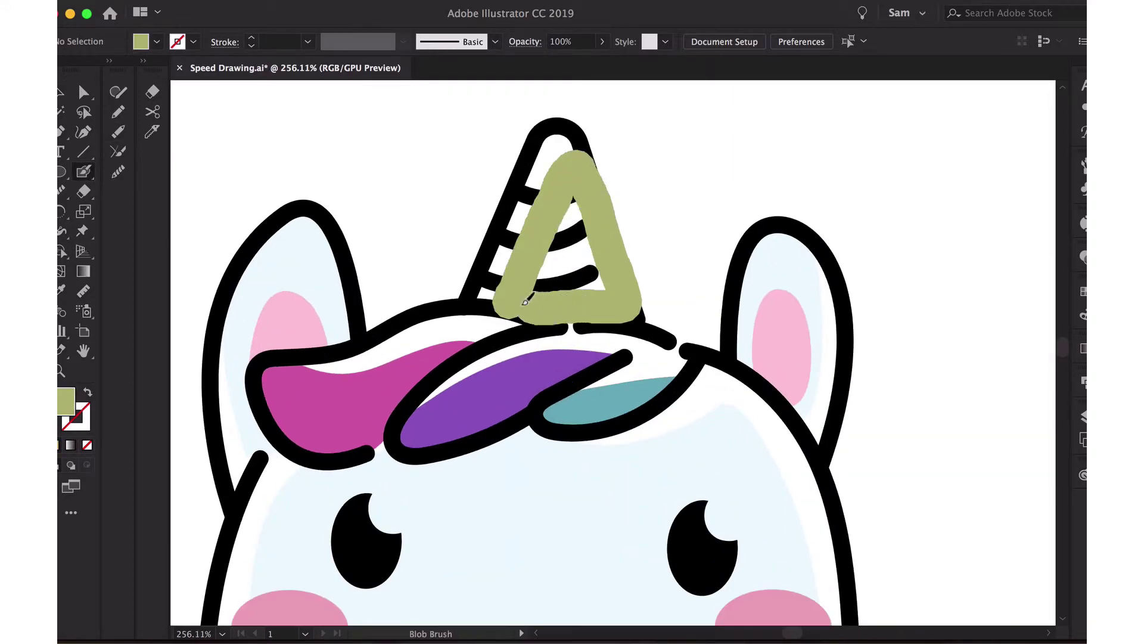
key(a)
click(591, 251)
key(Delete)
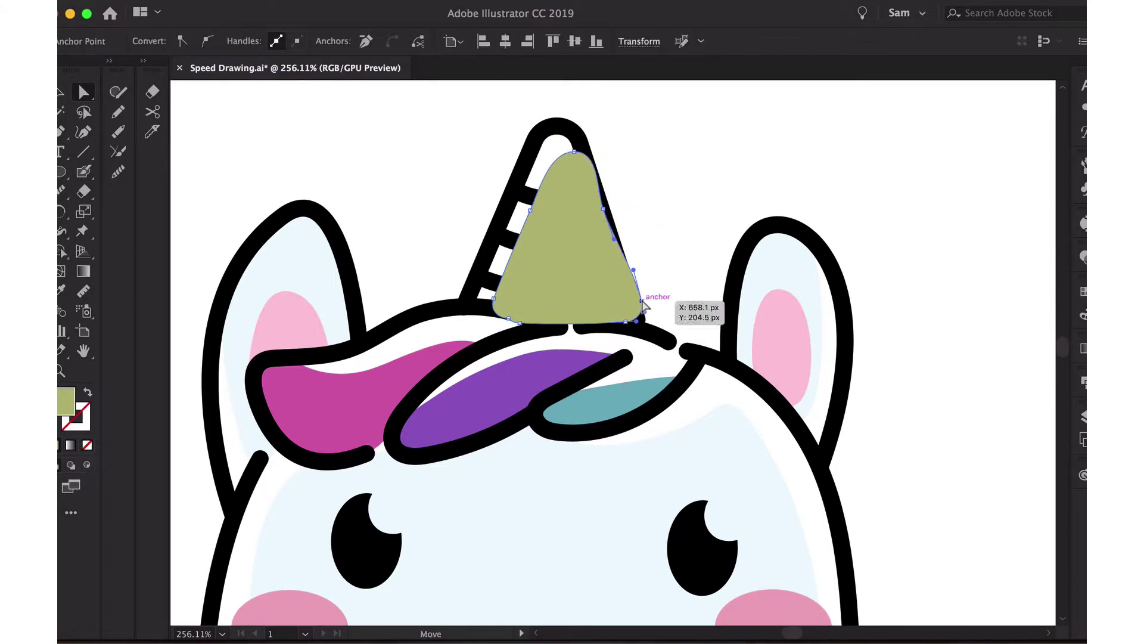
key(ctrl+shift+bracketleft)
key(ctrl+shift+a)
Fit the whole unicorn in view and select an anchor on the hand outline.
key(ctrl+0)
scroll(699, 410, down, 3)
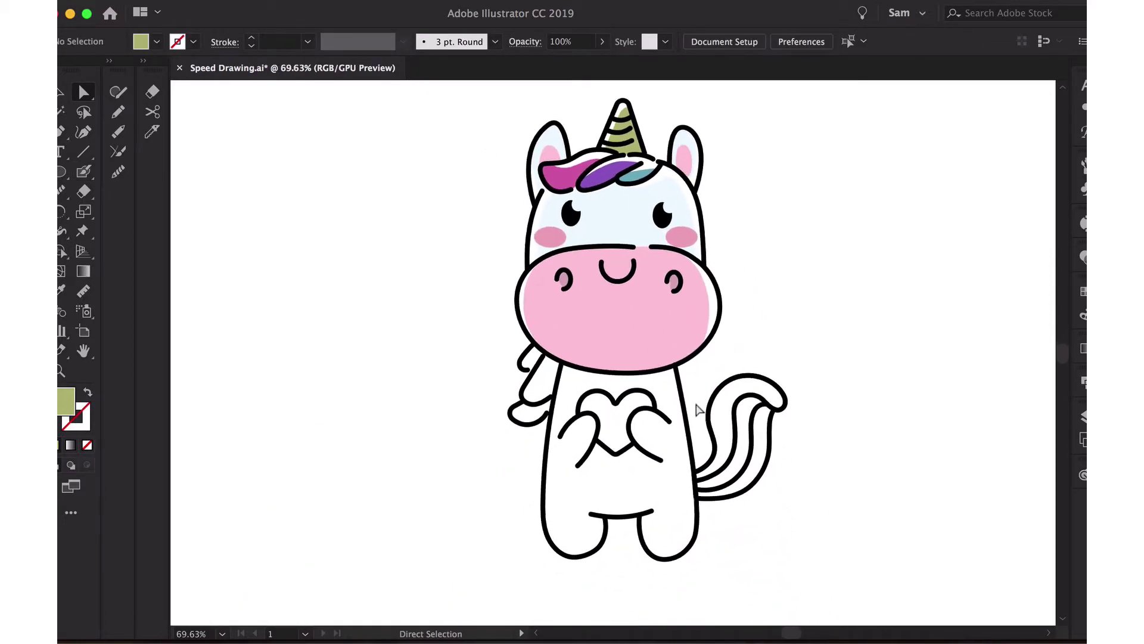
scroll(699, 410, up, 3)
scroll(408, 480, up, 3)
click(426, 463)
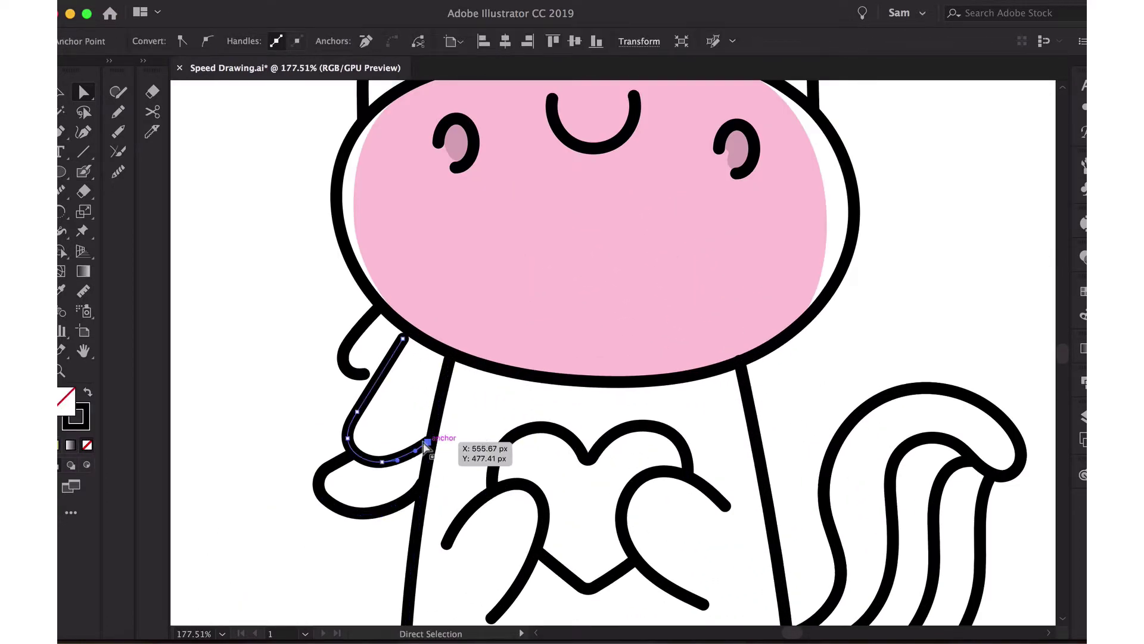
Adjust the curve of the hand outline and deselect it.
key(ctrl+shift+a)
scroll(409, 475, up, 3)
drag(447, 459, 450, 462)
key(ctrl+shift+a)
scroll(519, 447, down, 4)
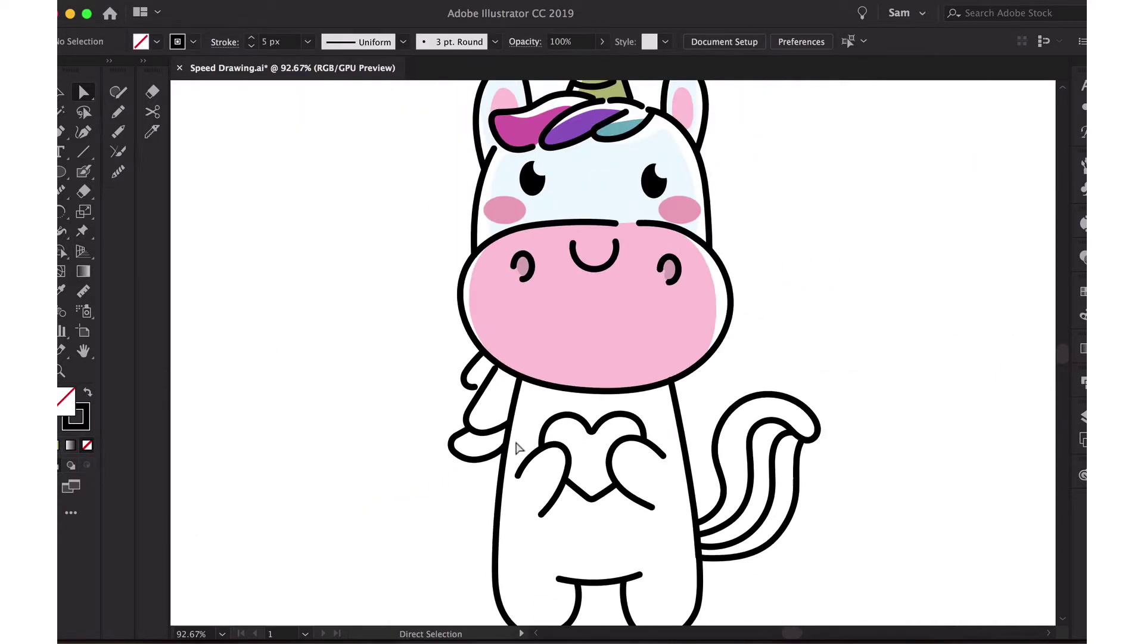
scroll(519, 447, up, 1)
scroll(379, 384, up, 5)
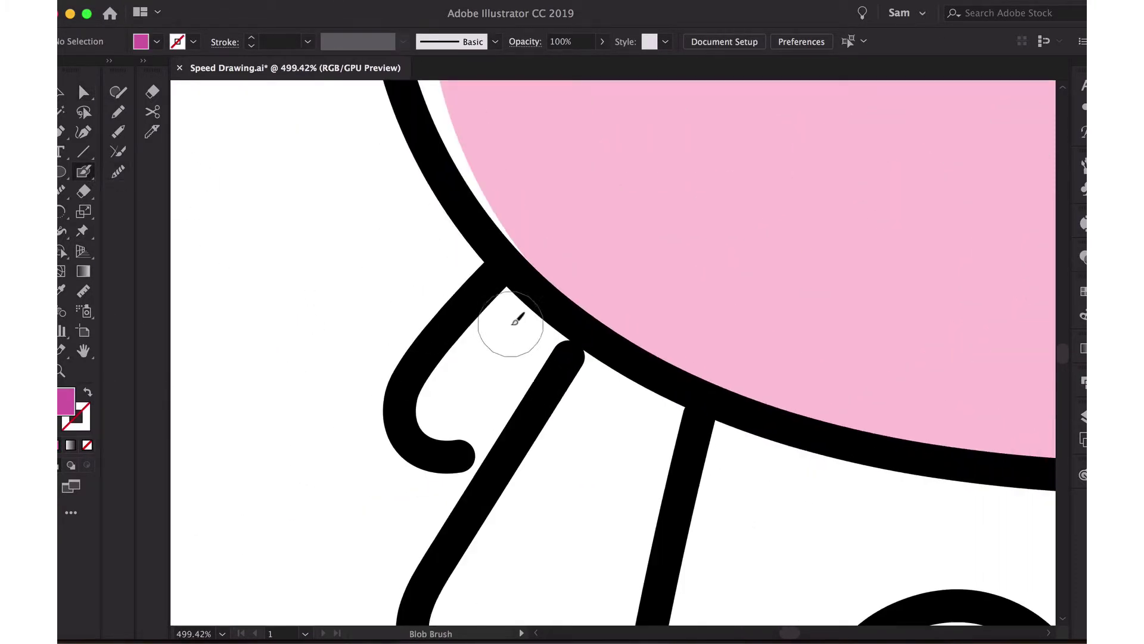
Undo an unwanted stroke on the mane strand, keeping the magenta fill.
mouse_move(513, 321)
mouse_down()
mouse_move(477, 401)
mouse_move(546, 329)
mouse_up()
key(v)
key(ctrl+z)
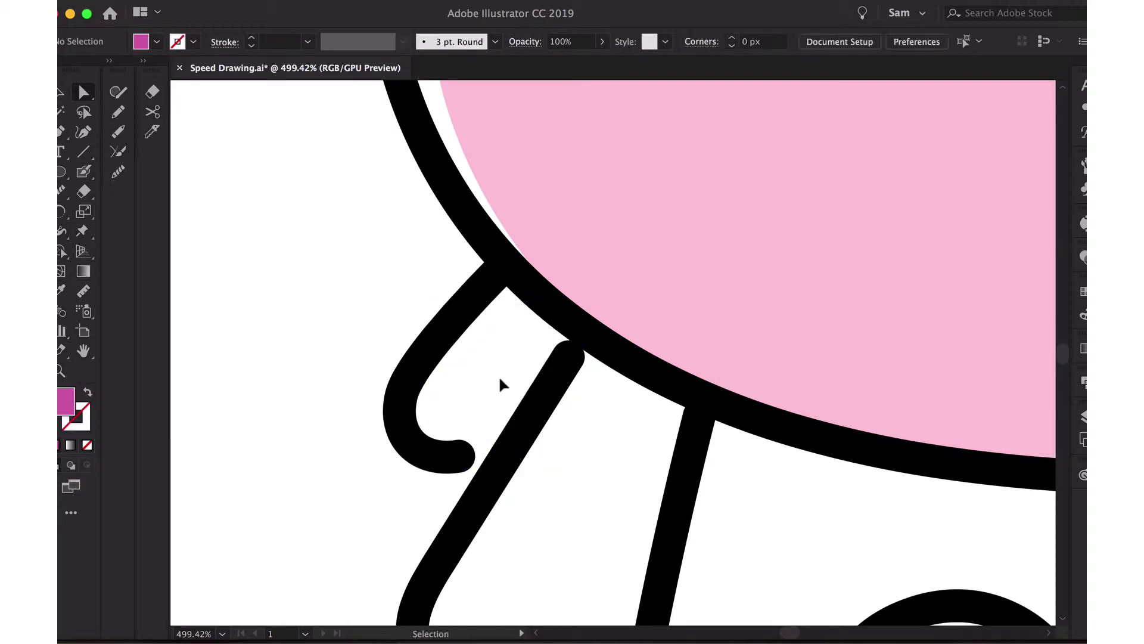
key(ctrl+shift+z)
key(a)
scroll(499, 375, down, 3)
scroll(417, 418, down, 2)
scroll(388, 447, up, 2)
scroll(355, 509, up, 3)
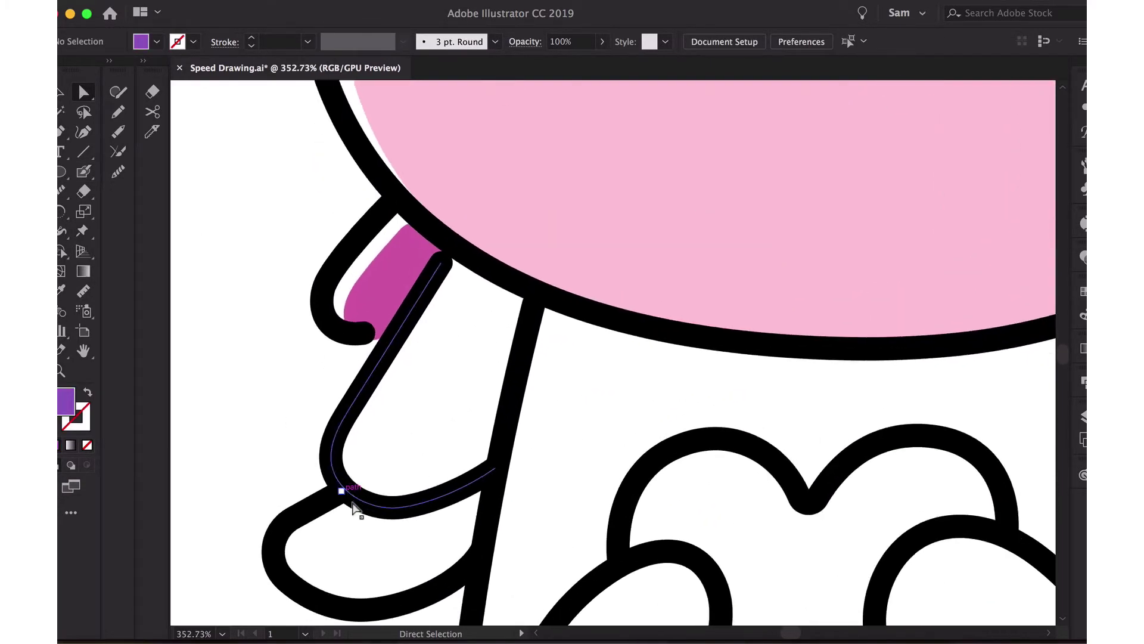
Paint a purple stripe down the mane strand beside the neck.
mouse_move(486, 283)
mouse_down()
mouse_move(420, 470)
mouse_move(506, 294)
mouse_move(429, 450)
mouse_up()
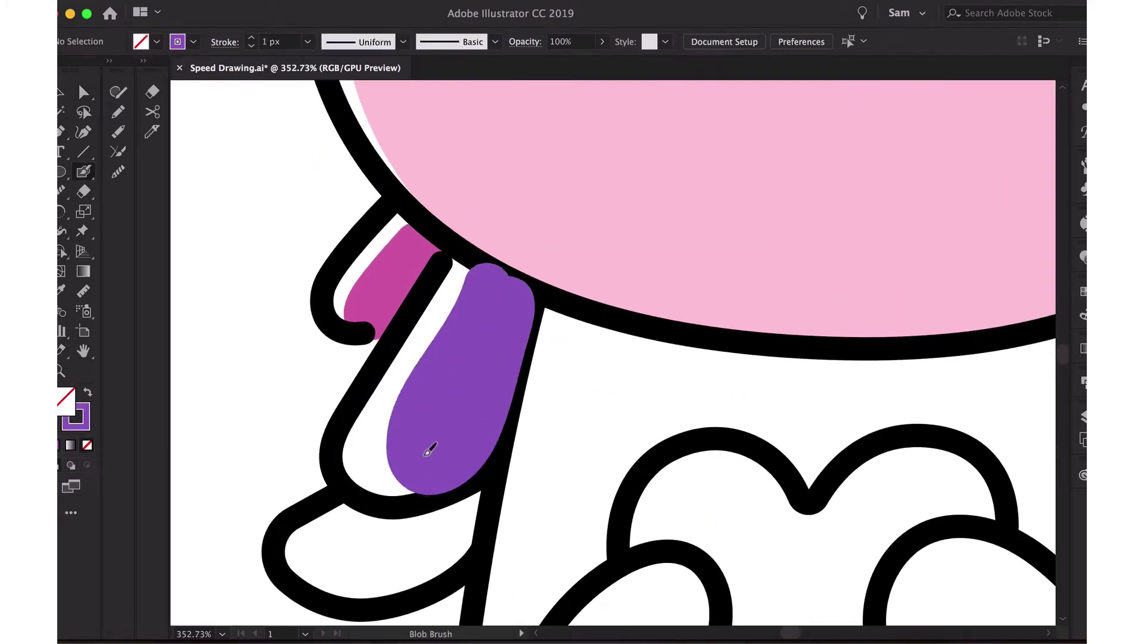
key(a)
key(ctrl+shift+a)
key(ctrl+0)
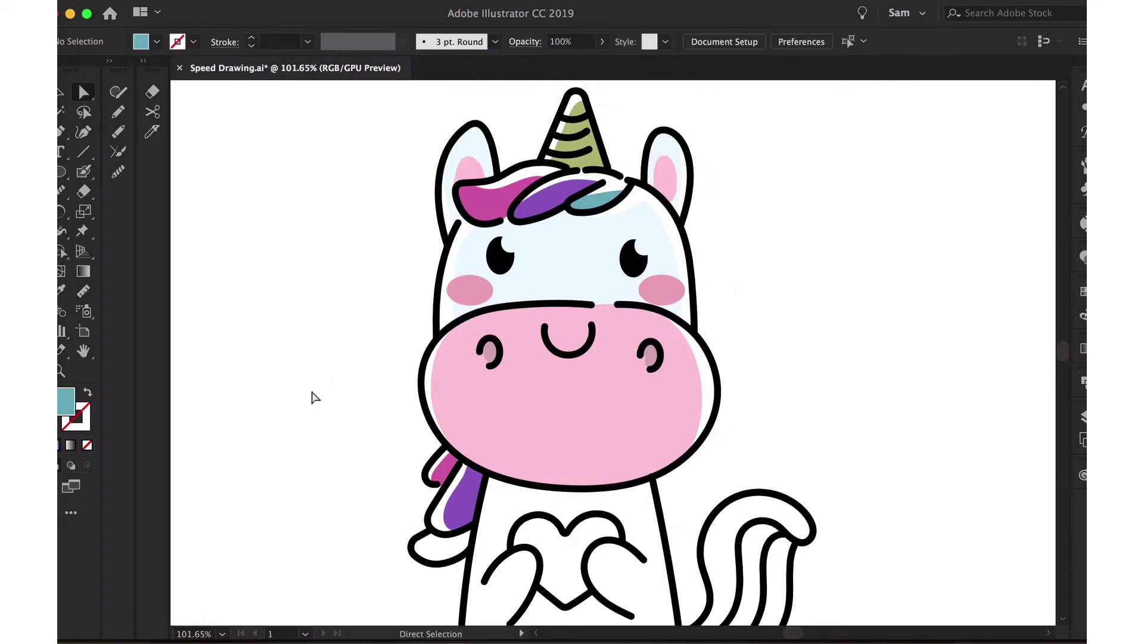
scroll(315, 398, up, 3)
scroll(319, 338, up, 3)
Paint a teal stripe at the strand's bottom and check the purple stripe's anchors.
key(shift+b)
mouse_move(670, 324)
mouse_down()
mouse_move(541, 352)
mouse_move(675, 335)
mouse_up()
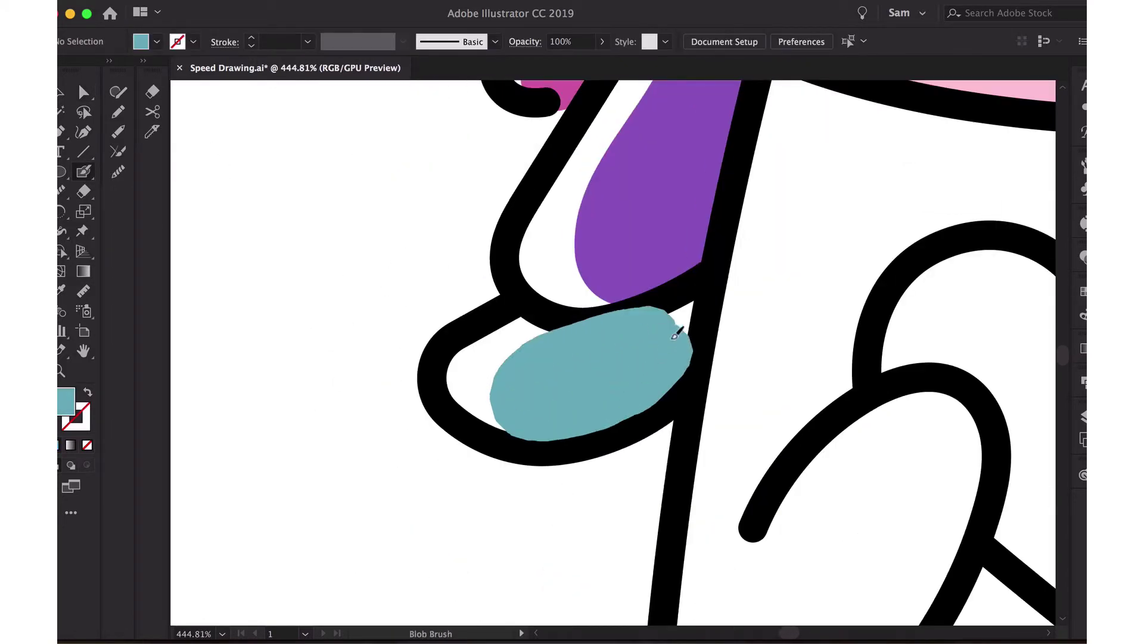
key(a)
scroll(646, 208, up, 3)
click(646, 208)
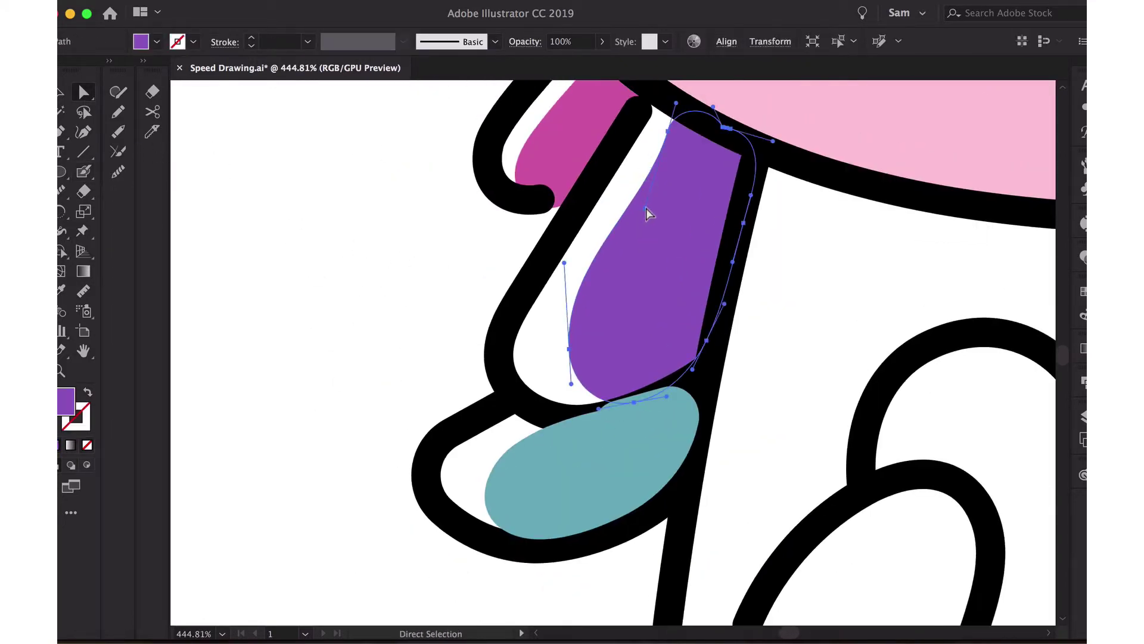
click(665, 135)
scroll(626, 196, up, 2)
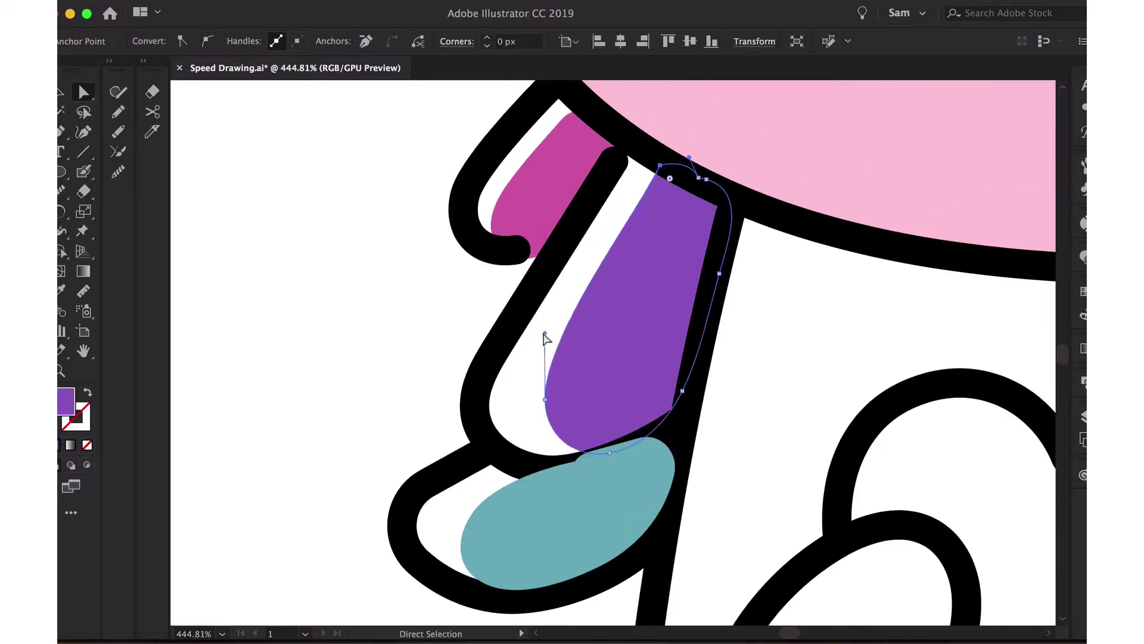
scroll(544, 339, down, 5)
Blob Brush a teal stripe along the tail's right band and send it behind the outlines.
scroll(465, 468, down, 2)
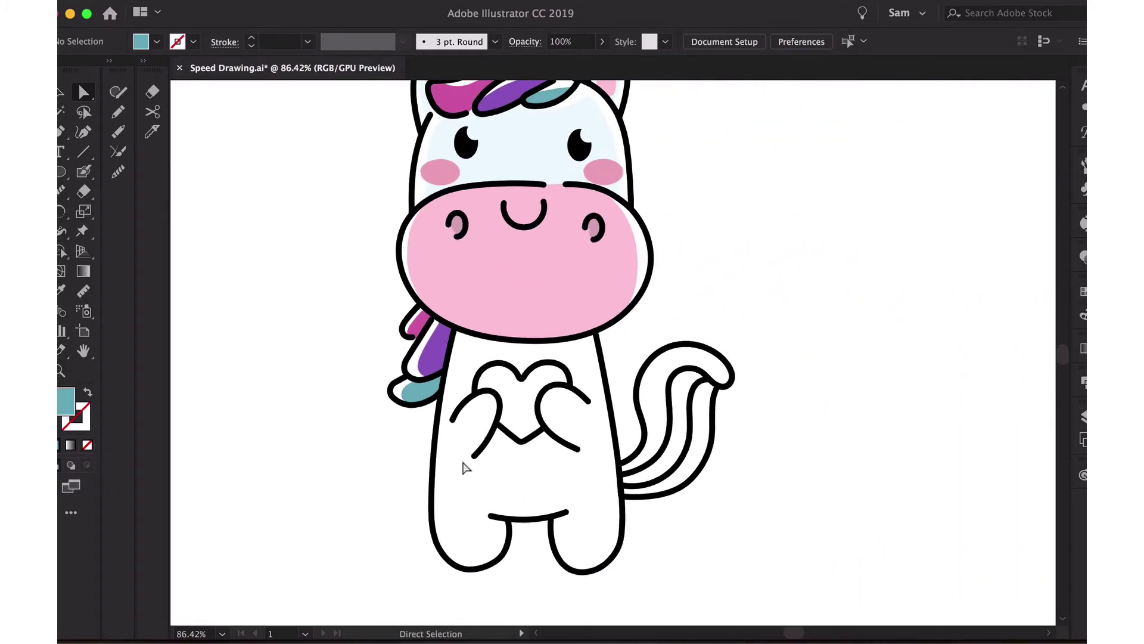
scroll(464, 468, up, 3)
key(shift+b)
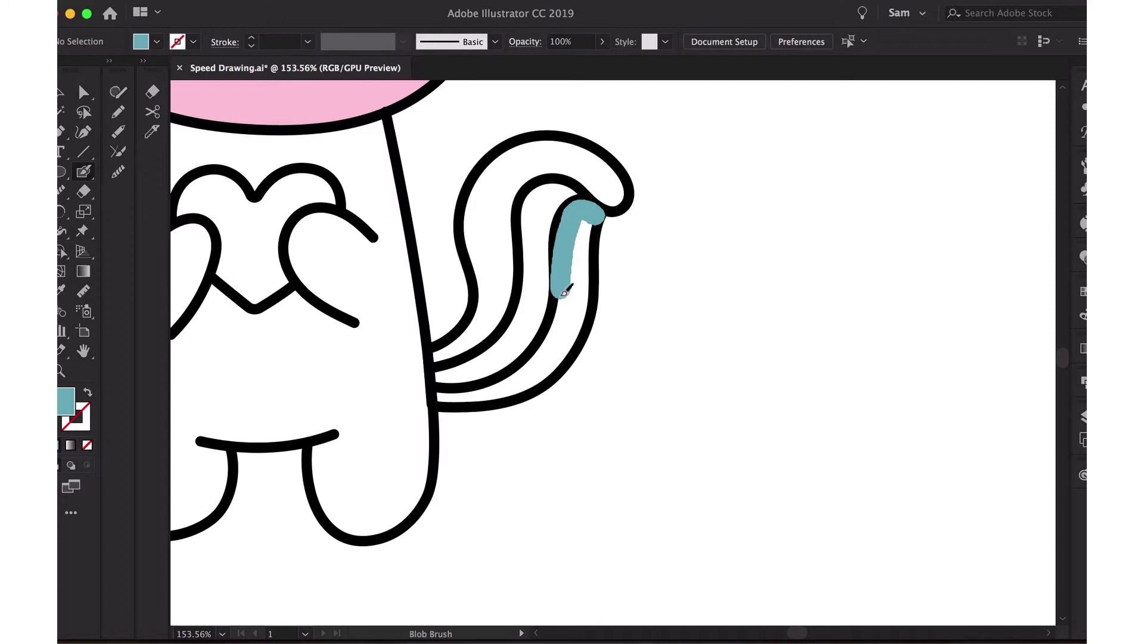
drag(455, 393, 439, 397)
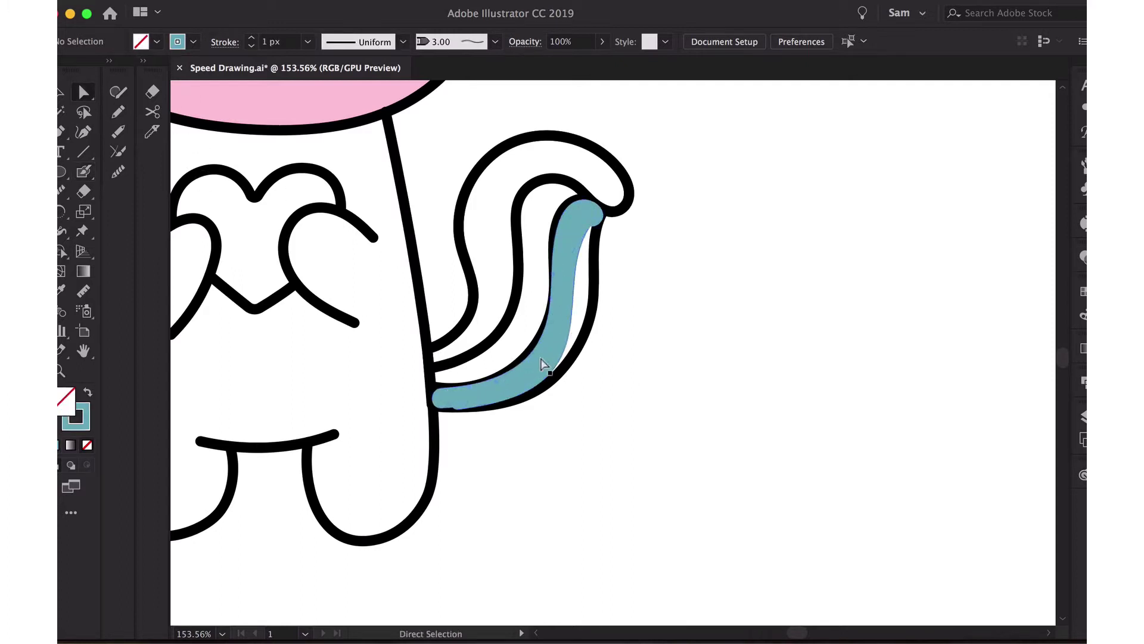
click(543, 364)
key(ctrl+shift+bracketleft)
Inspect the outer tail outline's anchors with Direct Selection.
scroll(458, 386, up, 5)
key(plus)
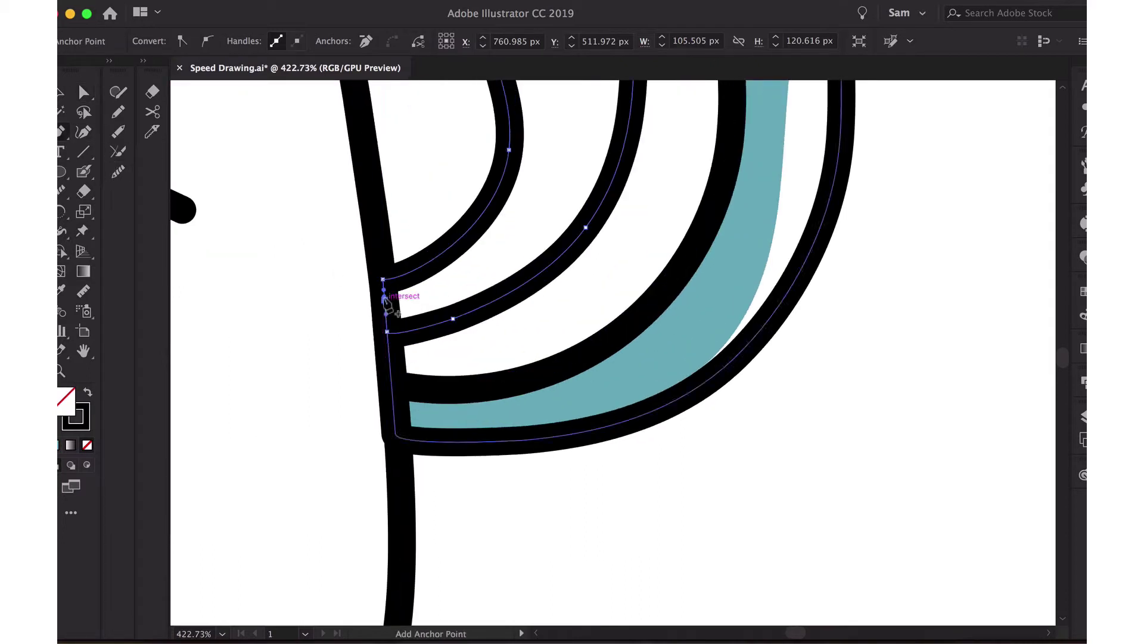
key(a)
click(395, 417)
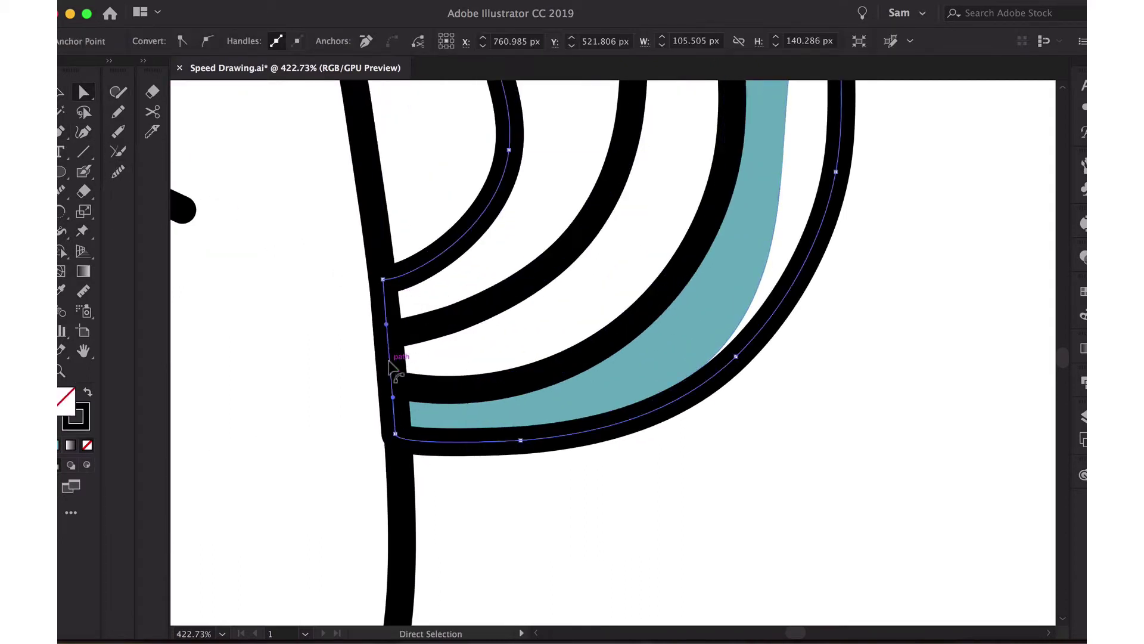
scroll(394, 367, down, 3)
scroll(400, 250, up, 3)
click(602, 465)
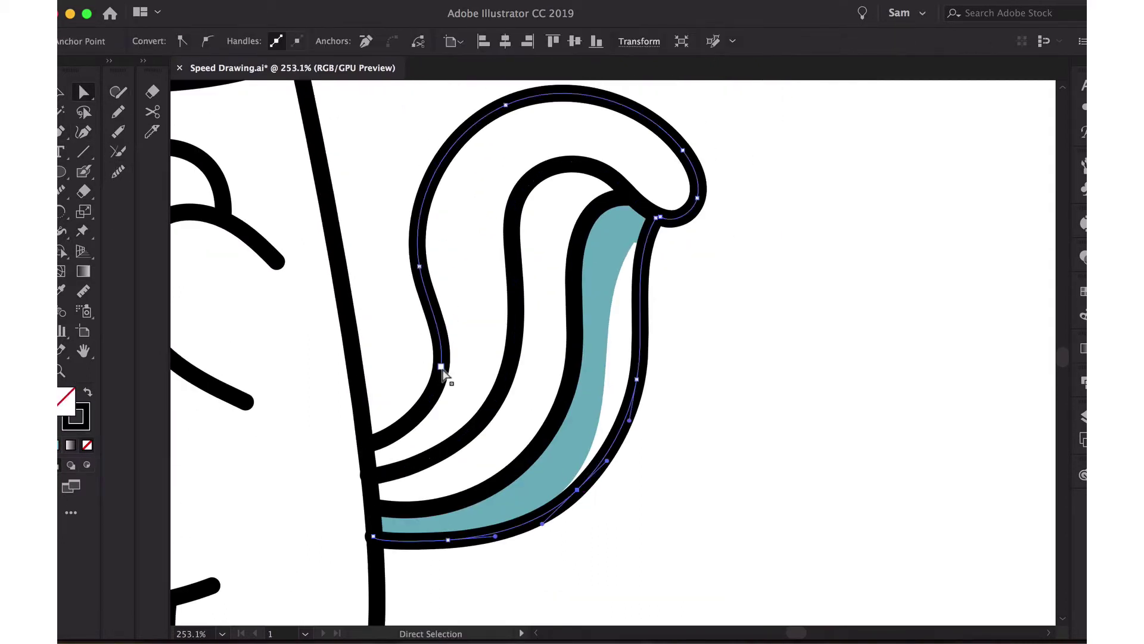
drag(442, 371, 518, 91)
click(702, 192)
click(702, 284)
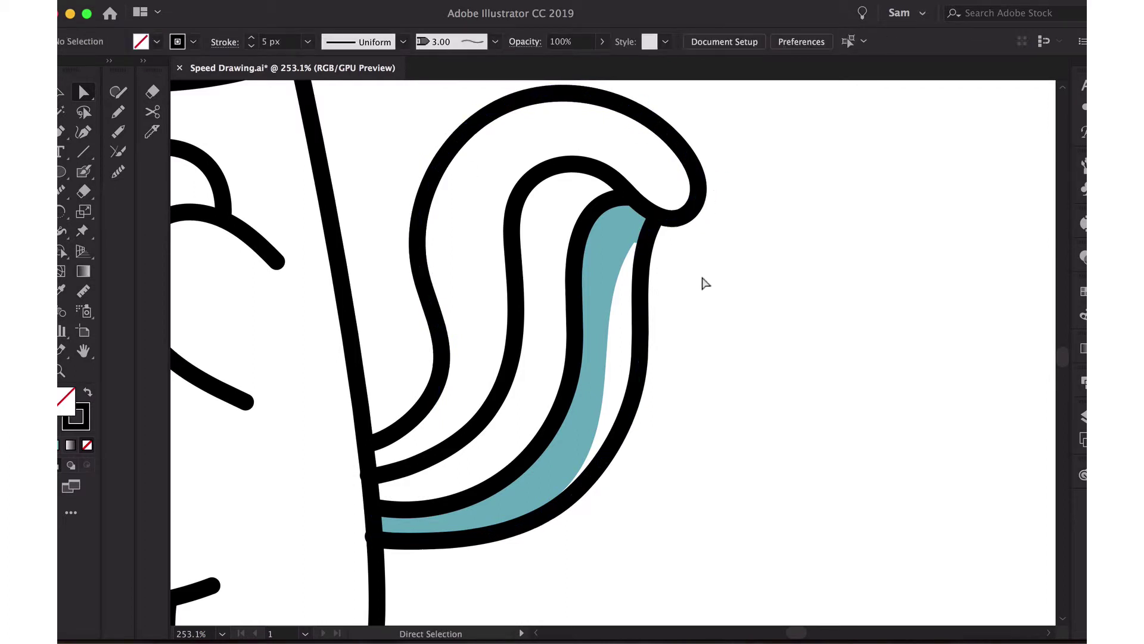
scroll(656, 327, down, 1)
Pull the teal stripe's top anchor into the tail tip.
click(599, 405)
scroll(646, 409, down, 1)
click(646, 409)
click(628, 233)
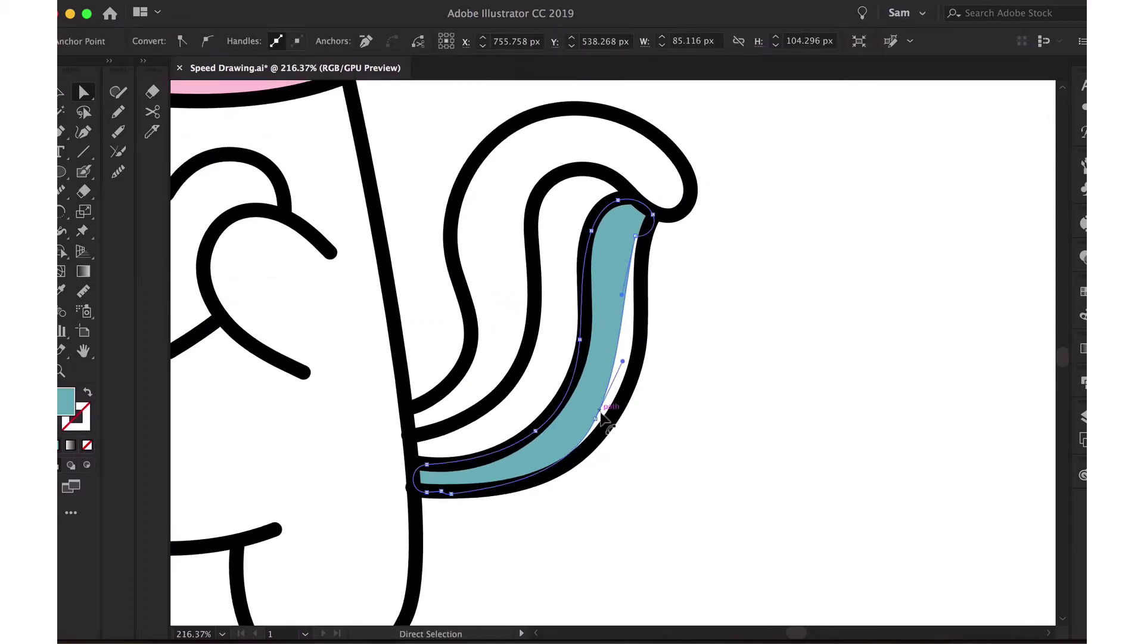
drag(628, 234, 621, 227)
Check the teal stripe's shape, then pick up purple from an existing shape.
click(668, 286)
scroll(667, 286, down, 1)
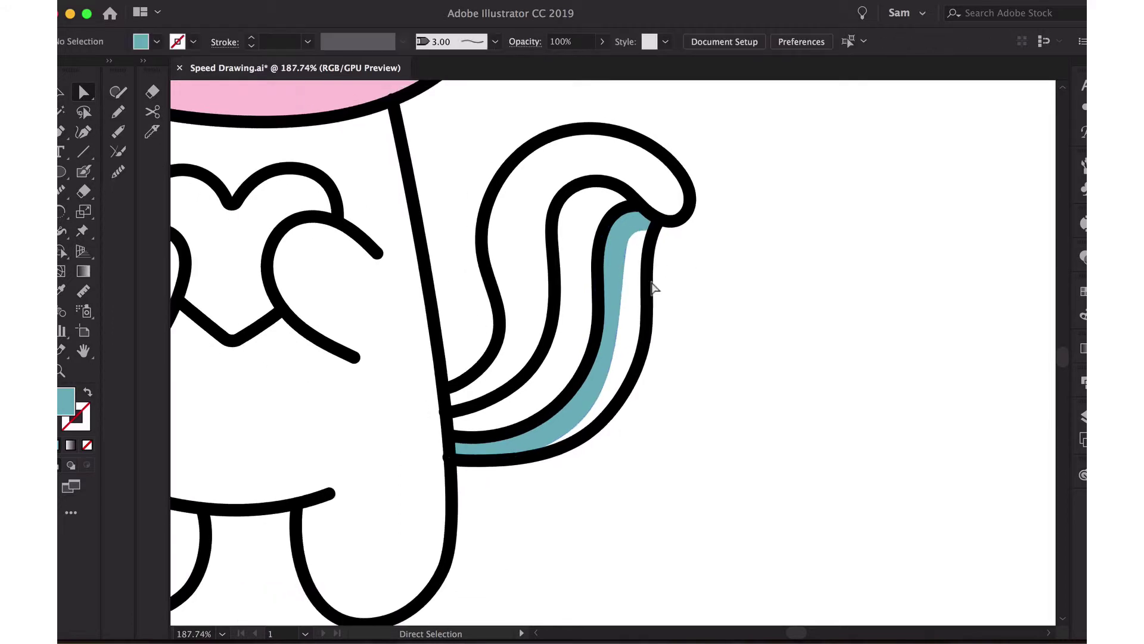
click(620, 288)
click(682, 350)
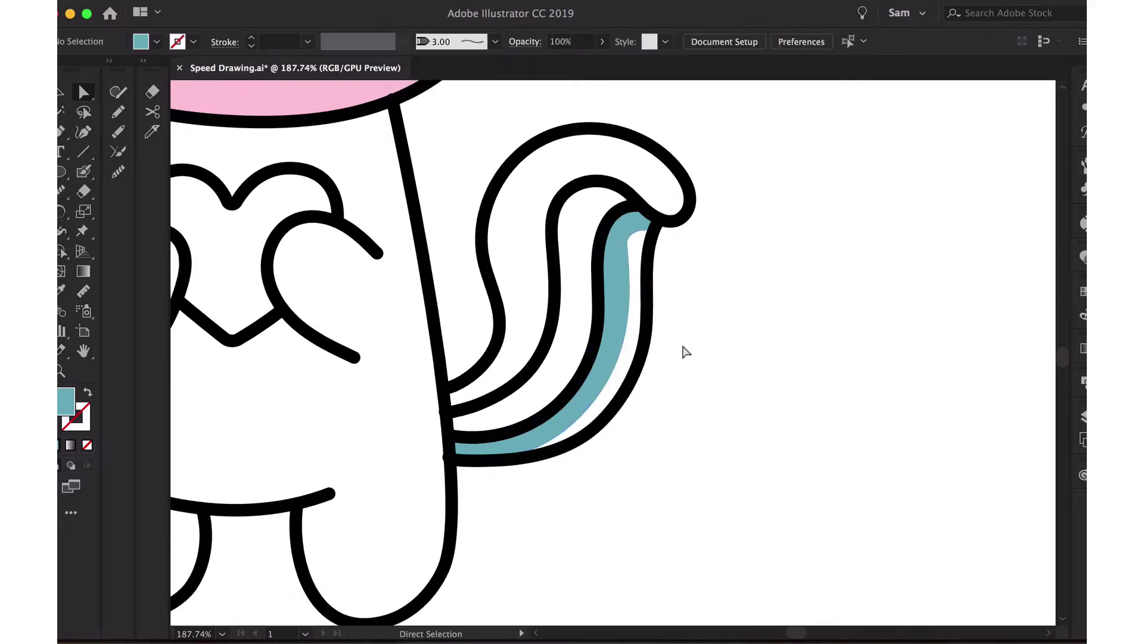
click(632, 390)
click(672, 398)
scroll(673, 398, down, 1)
scroll(655, 352, up, 1)
scroll(375, 391, down, 4)
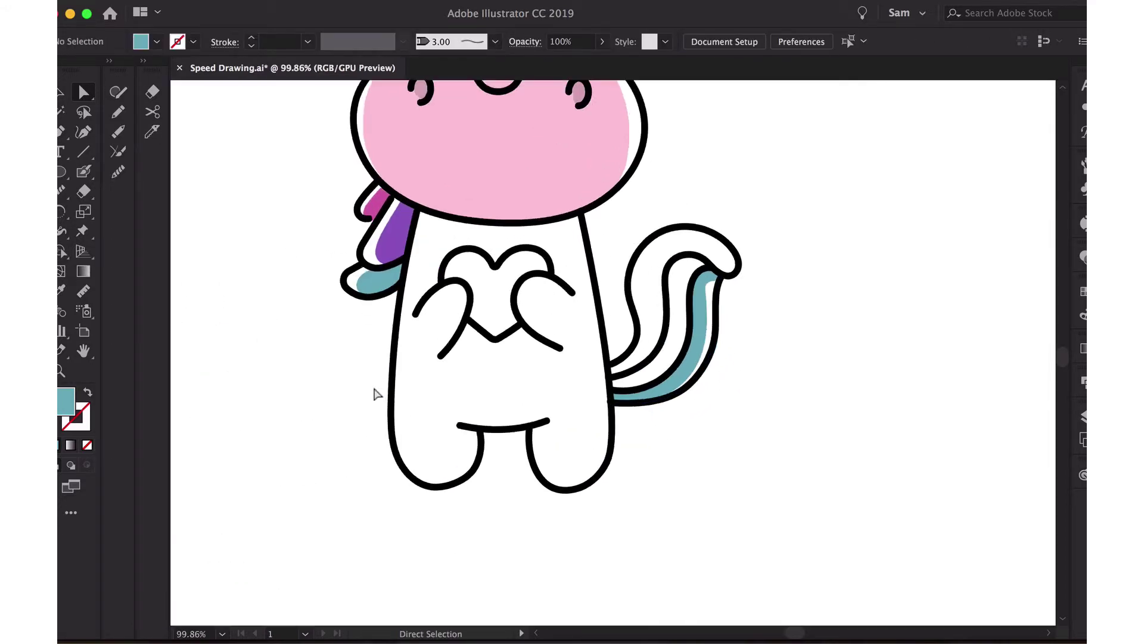
click(381, 227)
scroll(861, 217, up, 1)
Blob Brush a purple stripe down the tail's middle band to its base.
click(861, 217)
scroll(715, 298, up, 4)
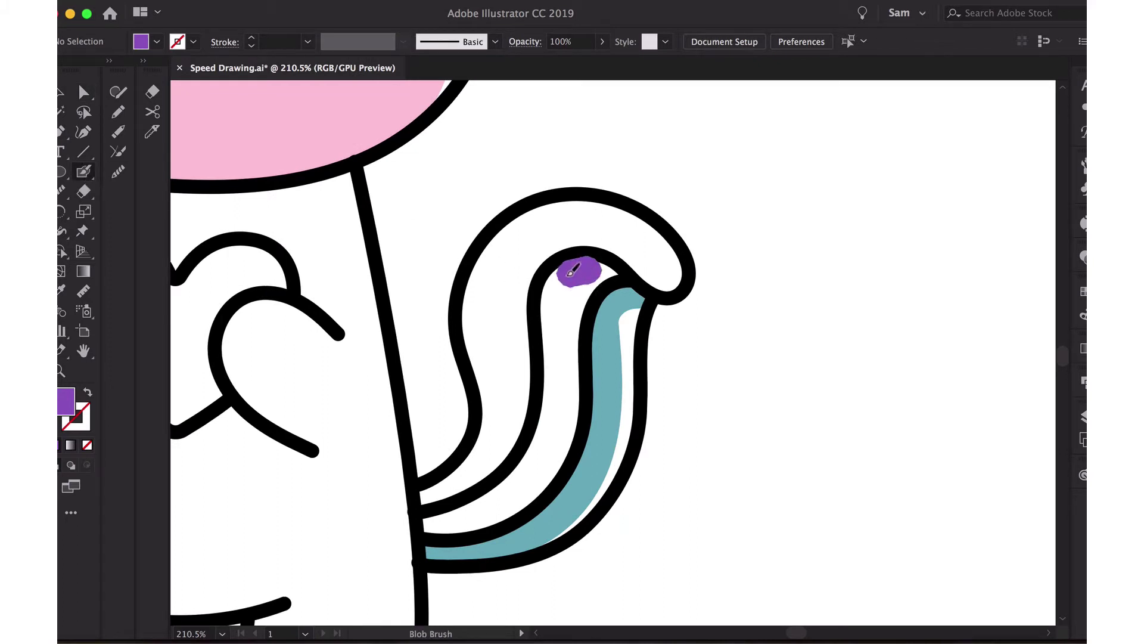
drag(571, 272, 546, 426)
drag(474, 500, 470, 505)
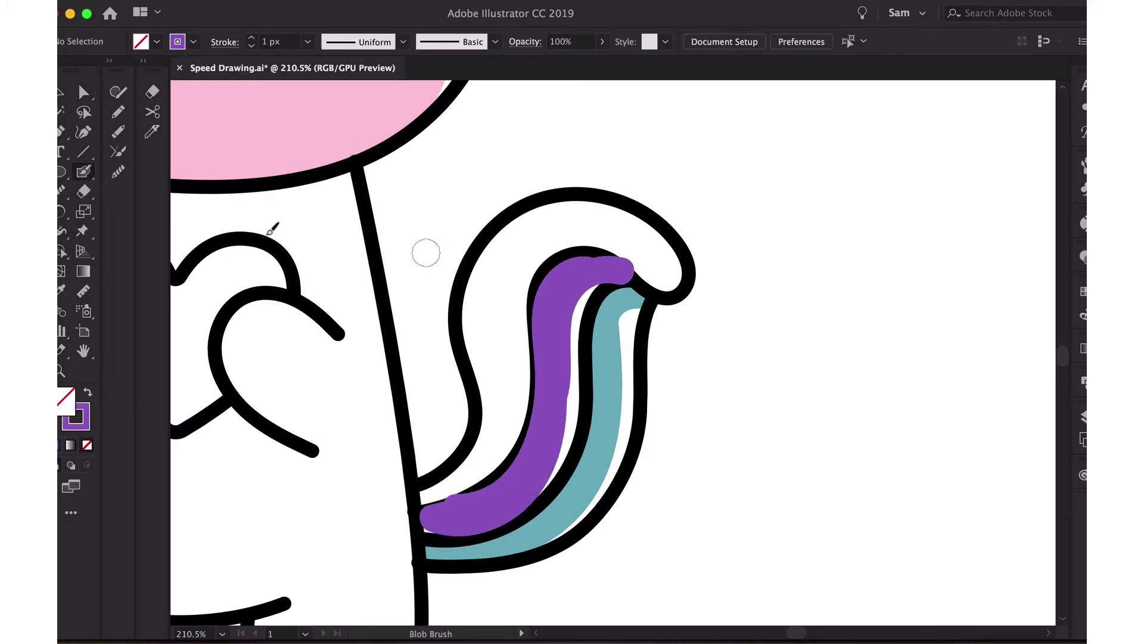
ctrl+click(566, 318)
Erase the purple stripe's excess tip and right edge, then smooth that edge.
key(shift+e)
mouse_move(622, 256)
mouse_down()
mouse_move(640, 283)
mouse_move(540, 513)
mouse_up()
scroll(587, 409, down, 5)
drag(623, 315, 610, 334)
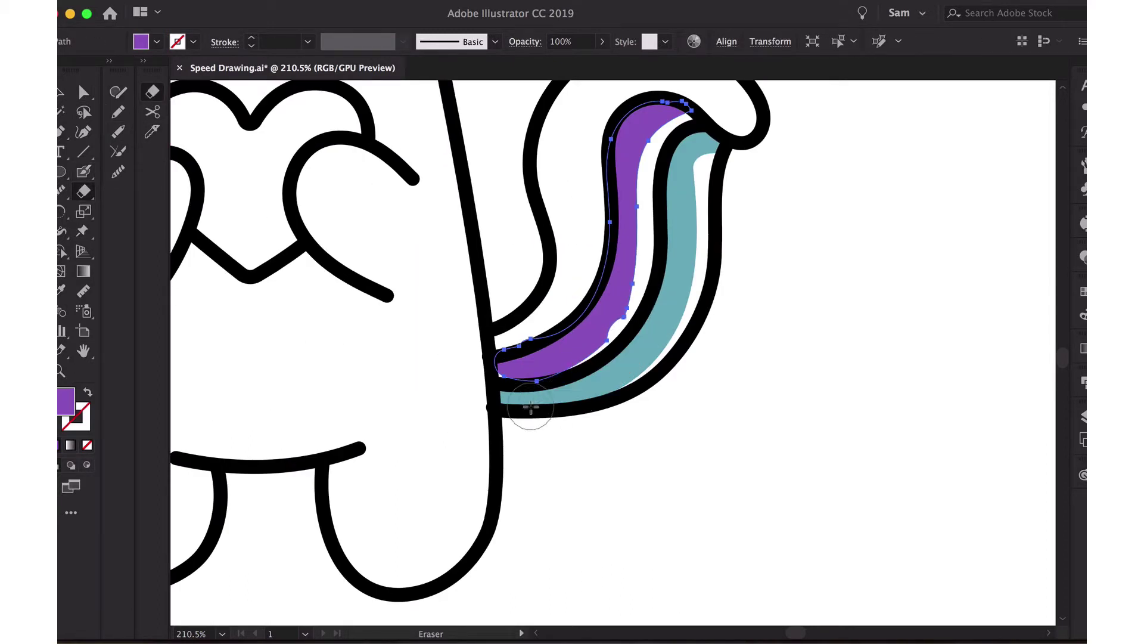
key(a)
click(505, 383)
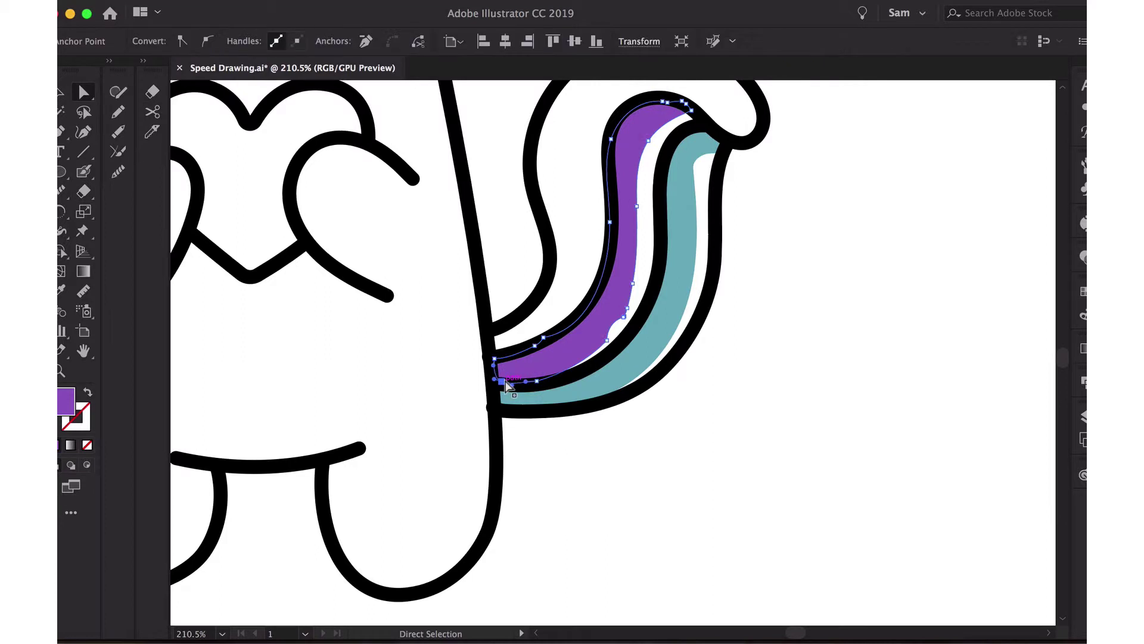
drag(694, 278, 593, 351)
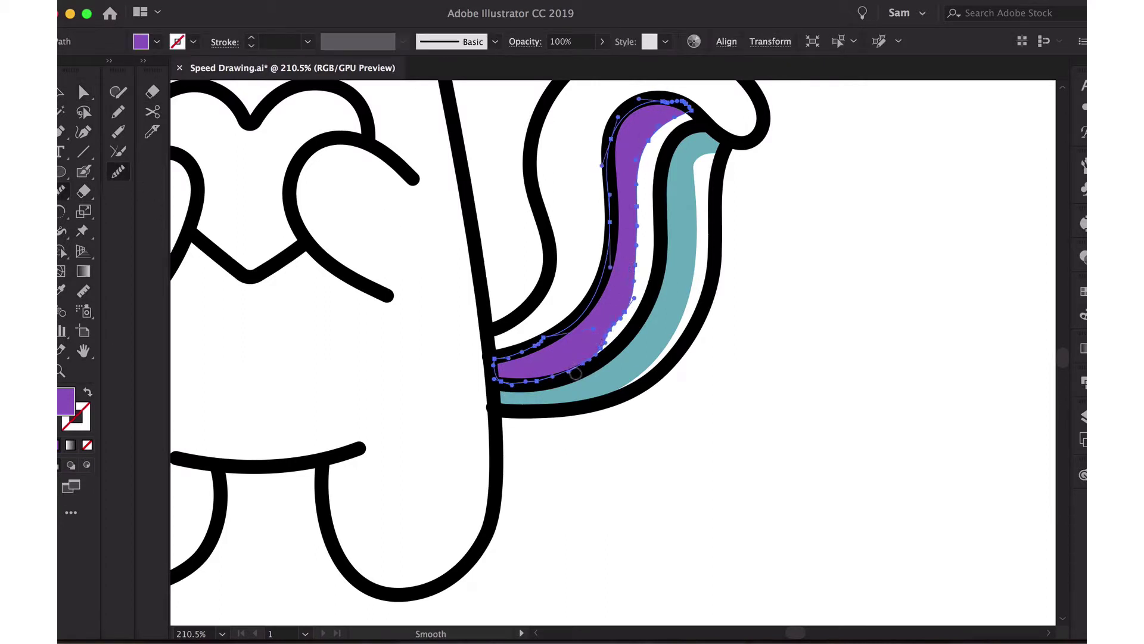
Straighten and smooth the purple stripe's inner edge.
key(a)
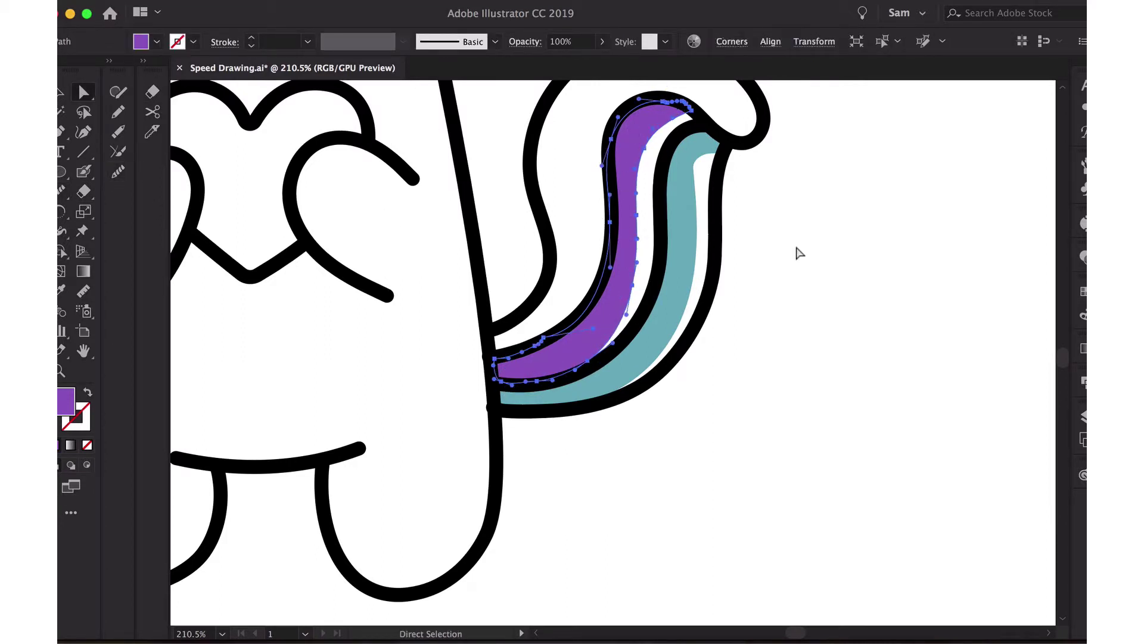
scroll(605, 159, up, 3)
click(580, 146)
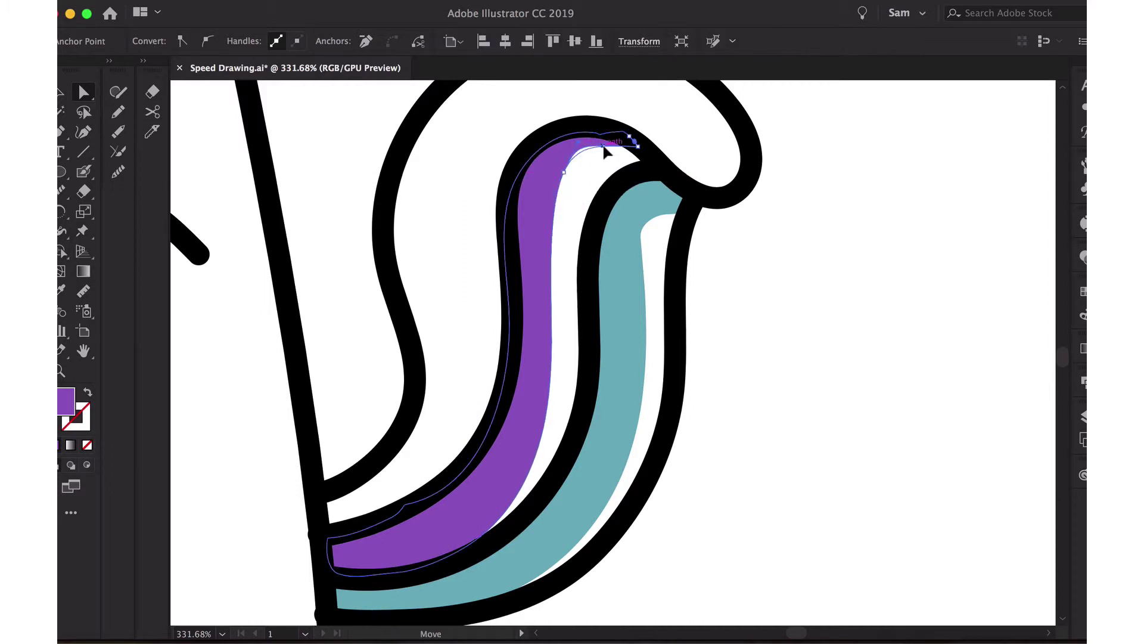
drag(588, 192, 557, 296)
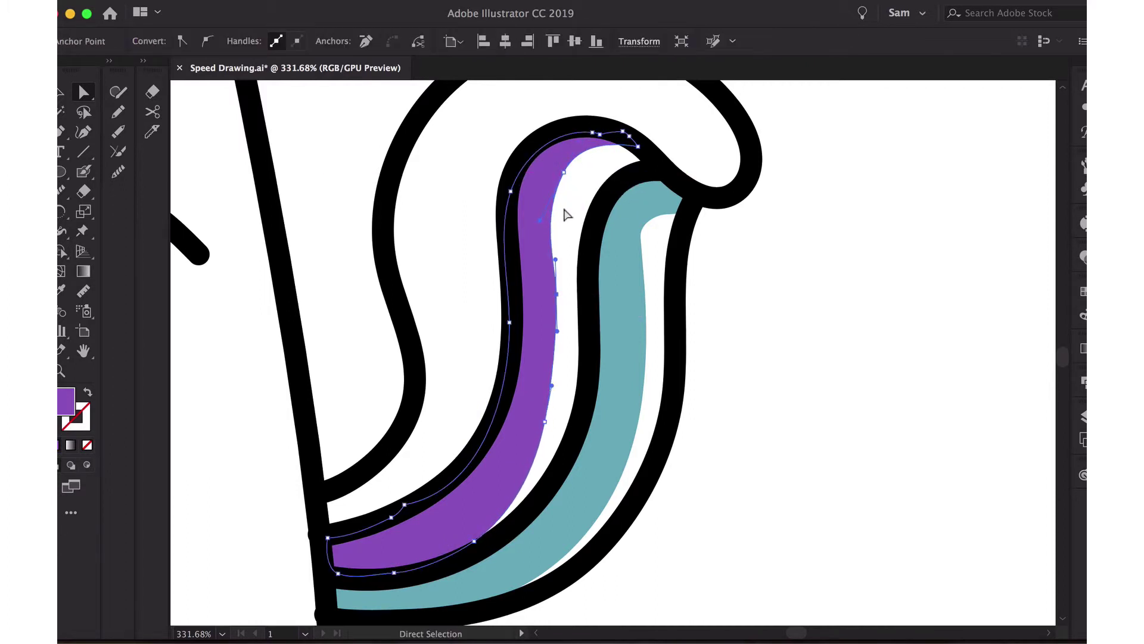
drag(572, 168, 553, 364)
key(a)
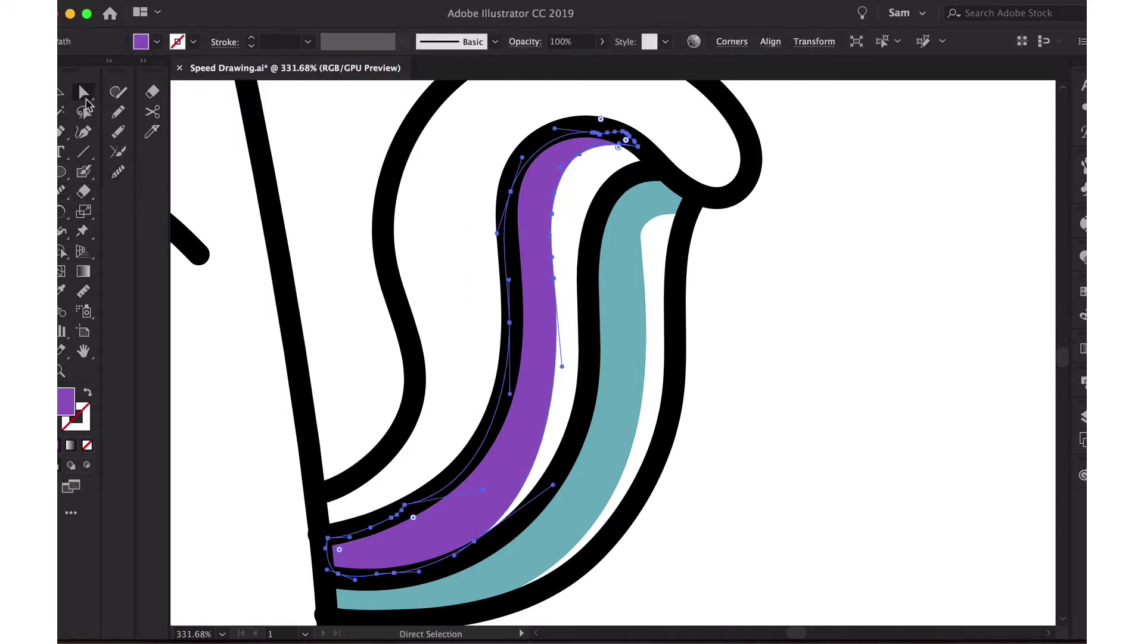
click(427, 189)
scroll(503, 238, down, 3)
Blob Brush a pink stripe along the tail's top curve and outer band.
scroll(502, 239, down, 5)
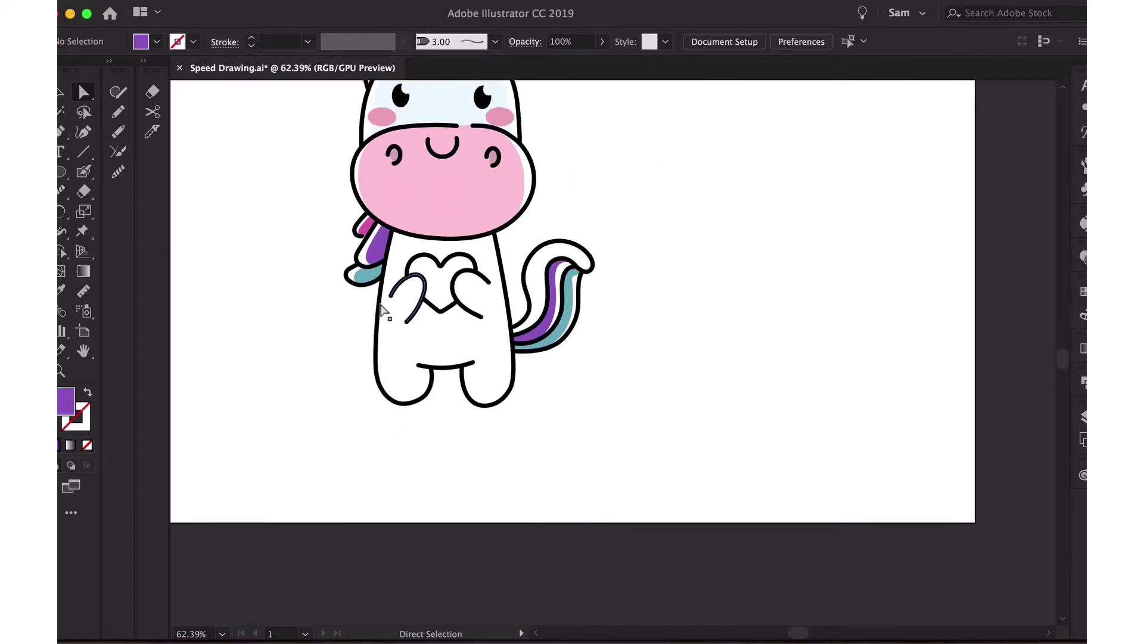
scroll(815, 273, up, 5)
scroll(815, 273, up, 5)
click(85, 171)
scroll(684, 209, up, 1)
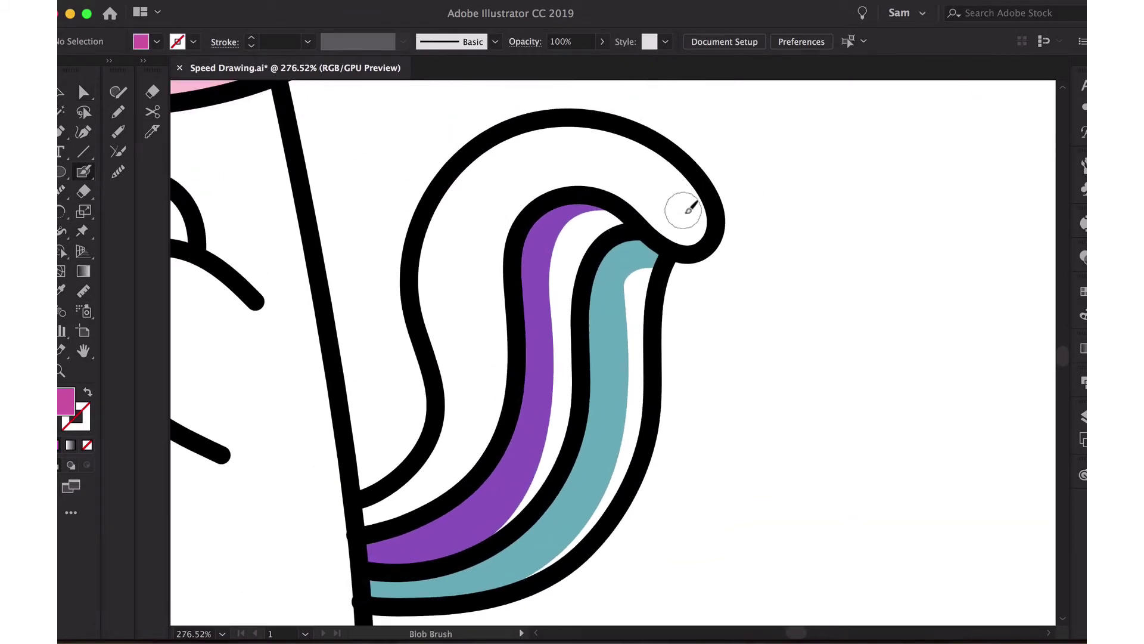
mouse_move(689, 234)
mouse_down()
mouse_move(642, 159)
mouse_move(608, 136)
mouse_move(436, 225)
mouse_move(450, 350)
mouse_move(403, 495)
mouse_up()
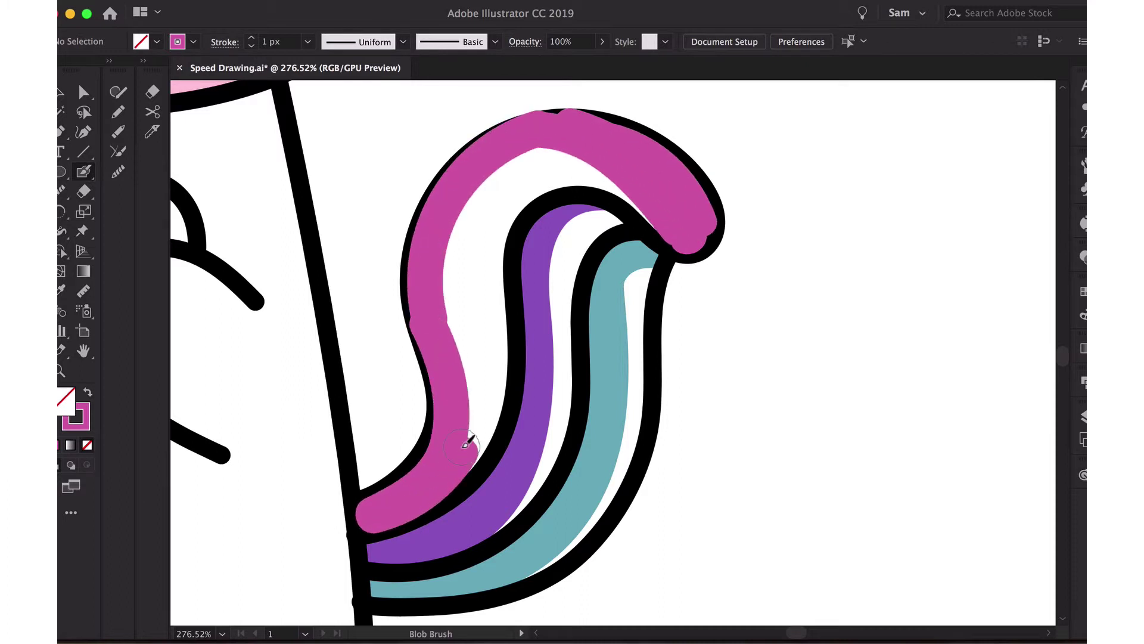
drag(467, 442, 488, 184)
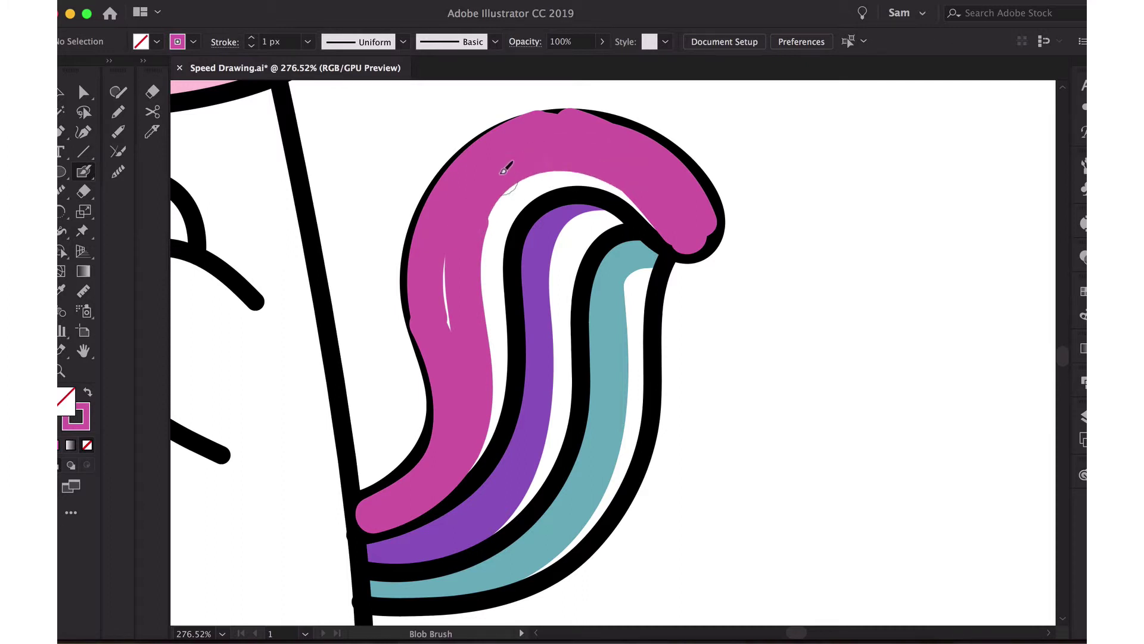
Move the pink stripe's top anchor, undo a stray deletion, and switch to the Smooth tool.
key(a)
click(445, 261)
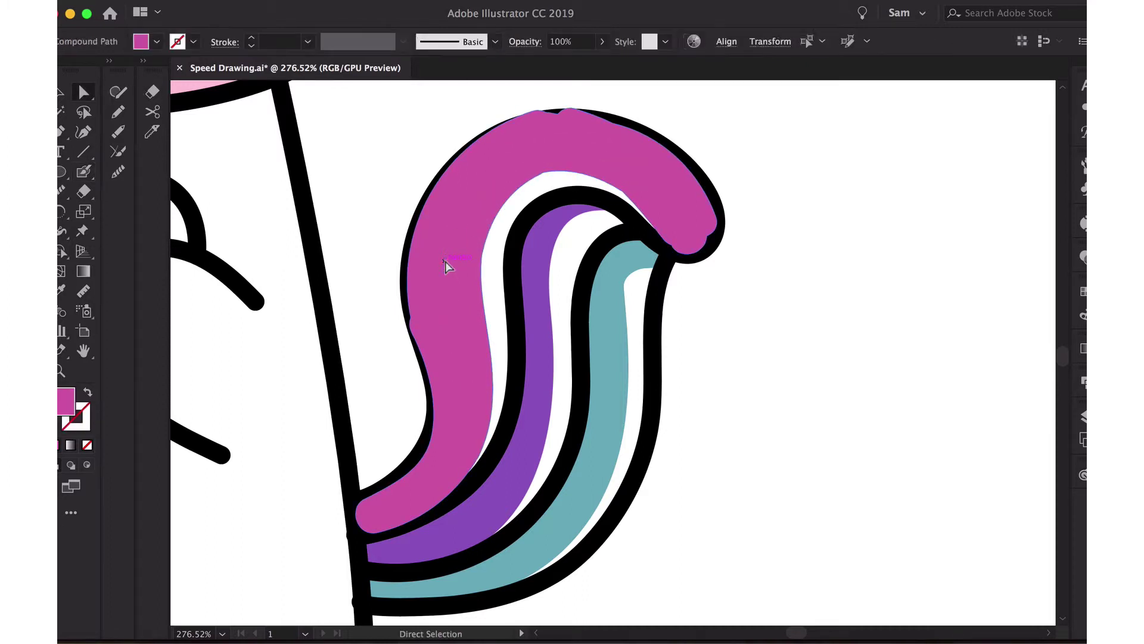
click(547, 113)
scroll(508, 124, up, 5)
drag(507, 125, 709, 119)
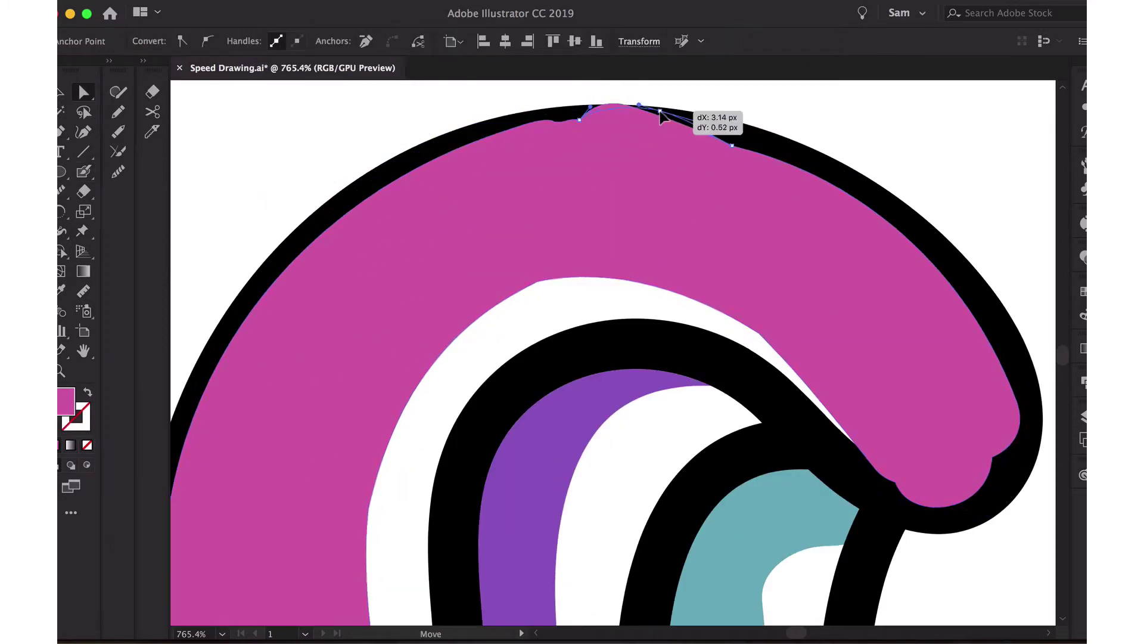
scroll(541, 207, down, 5)
key(Delete)
key(ctrl+z)
scroll(769, 233, down, 3)
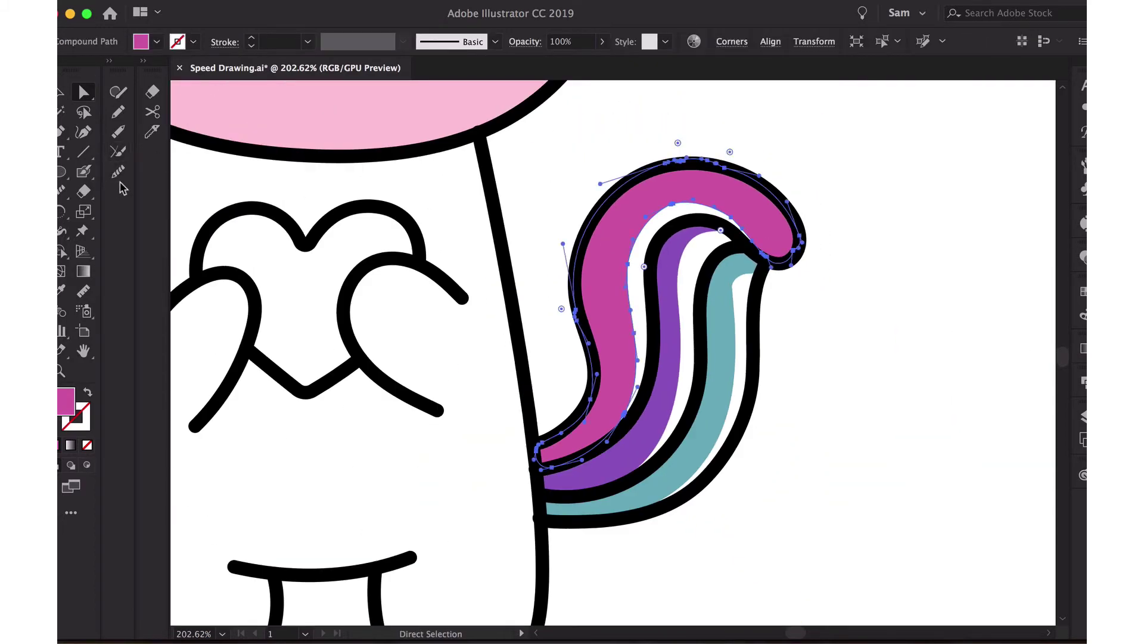
click(118, 171)
Deselect the tail stripe and set the fill colour to a deep crimson.
key(a)
key(ctrl+shift+a)
scroll(552, 194, down, 5)
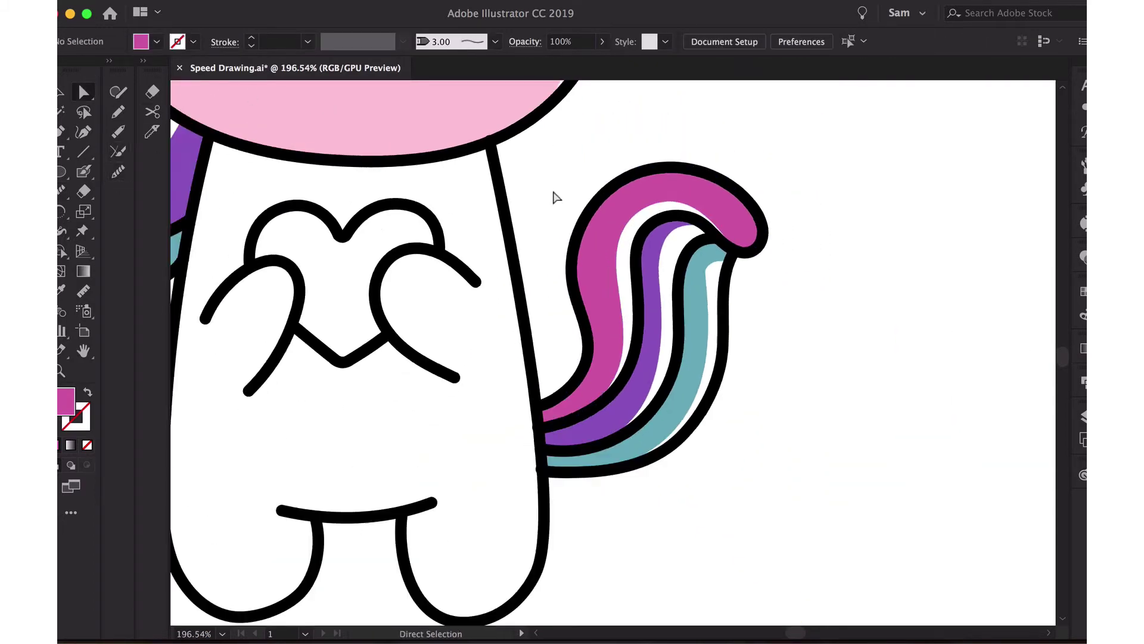
scroll(582, 346, up, 5)
double_click(70, 405)
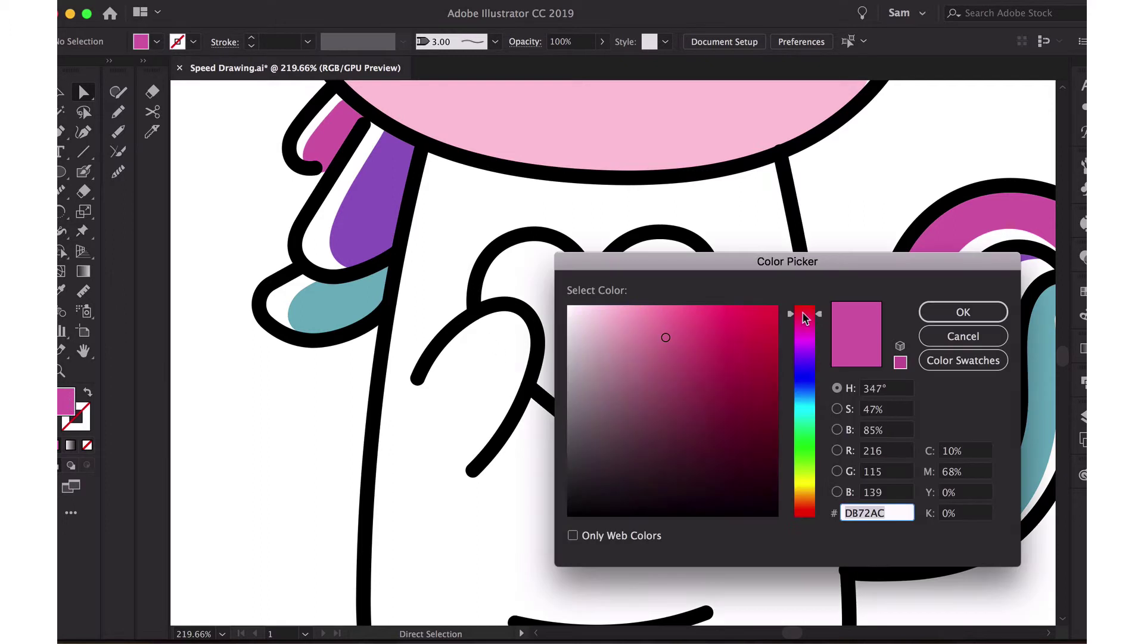
click(706, 338)
click(963, 311)
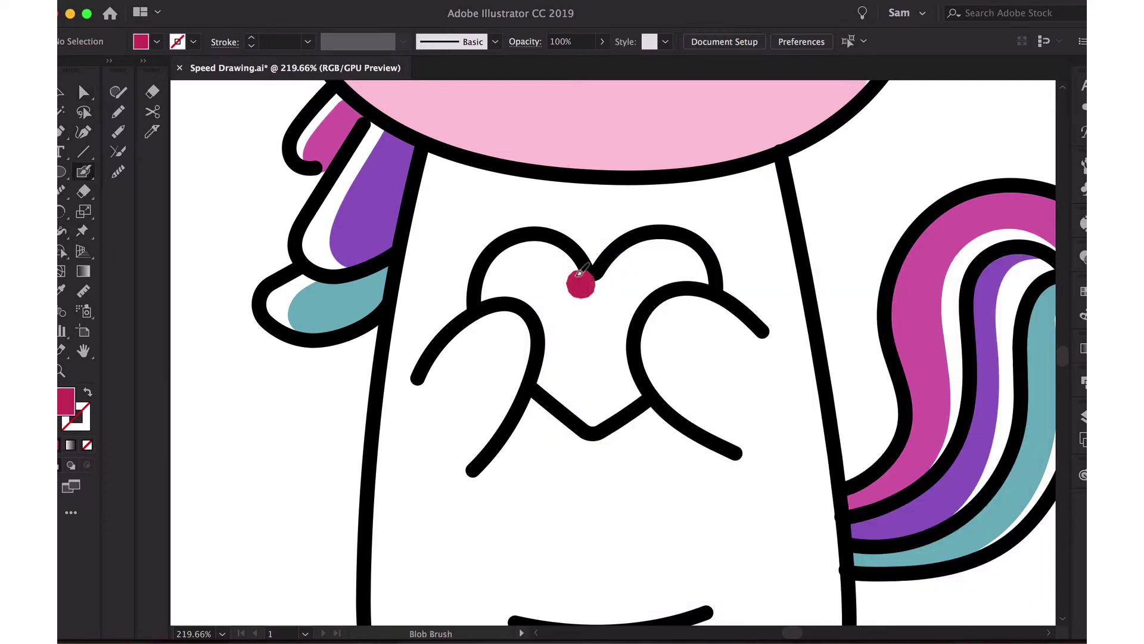
Paint the heart crimson with the Blob Brush and smooth its inner right edge.
drag(539, 297, 547, 380)
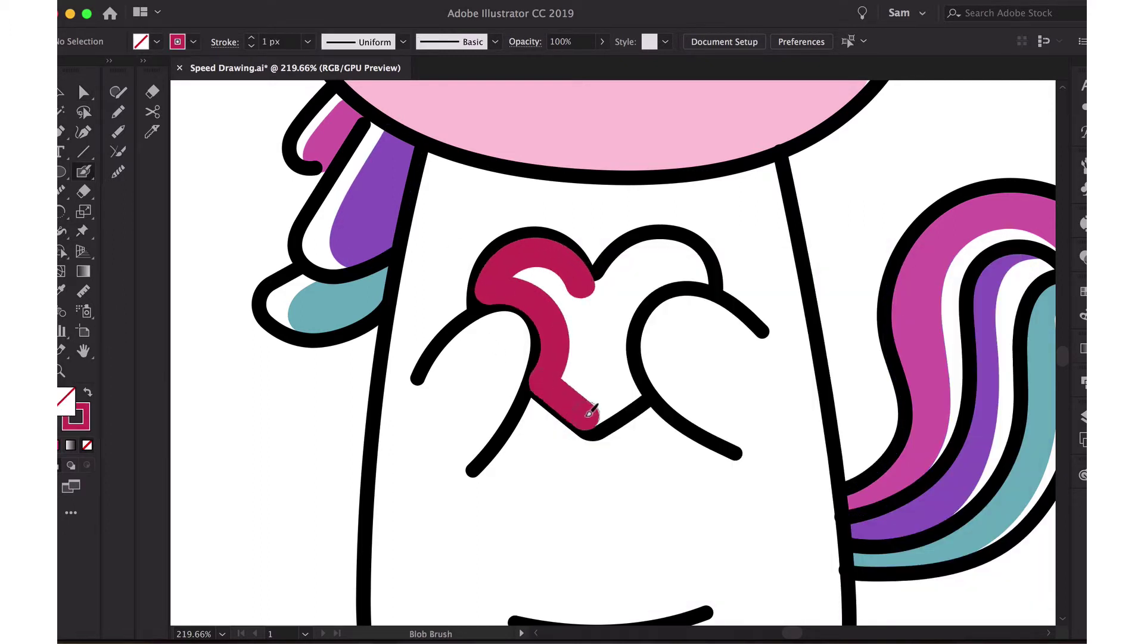
drag(590, 411, 648, 246)
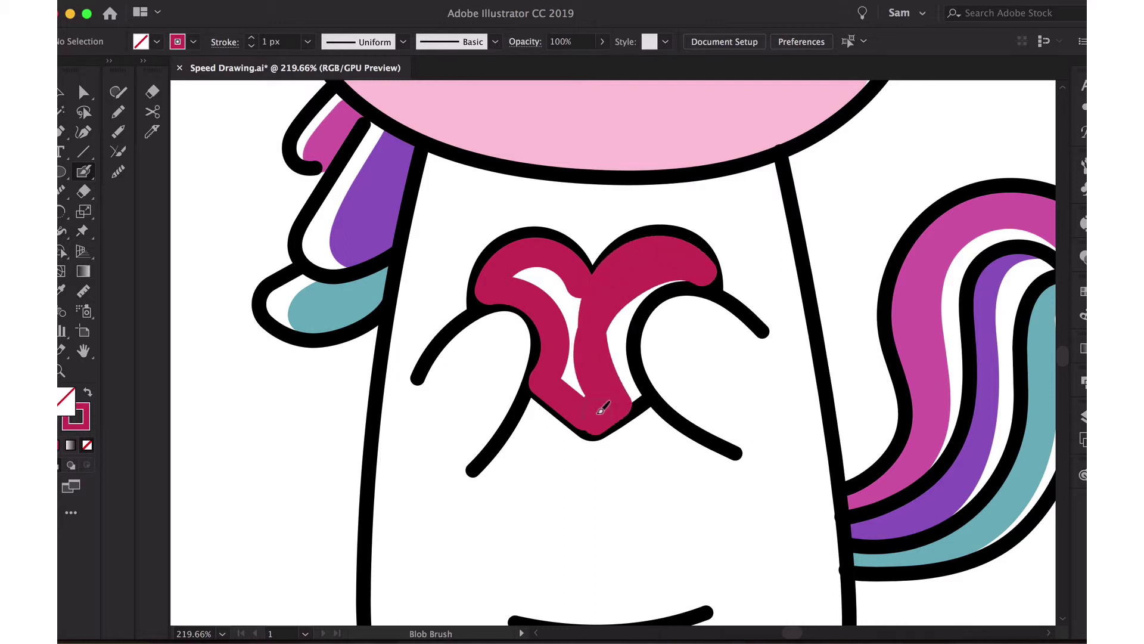
drag(578, 286, 605, 332)
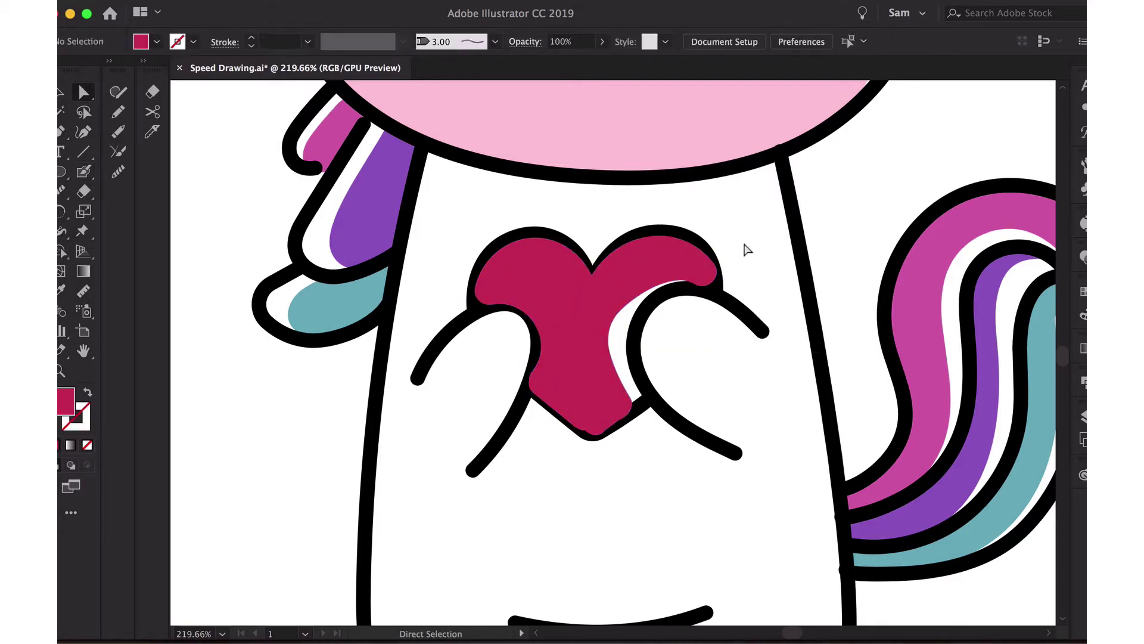
click(667, 262)
scroll(667, 262, up, 5)
click(574, 253)
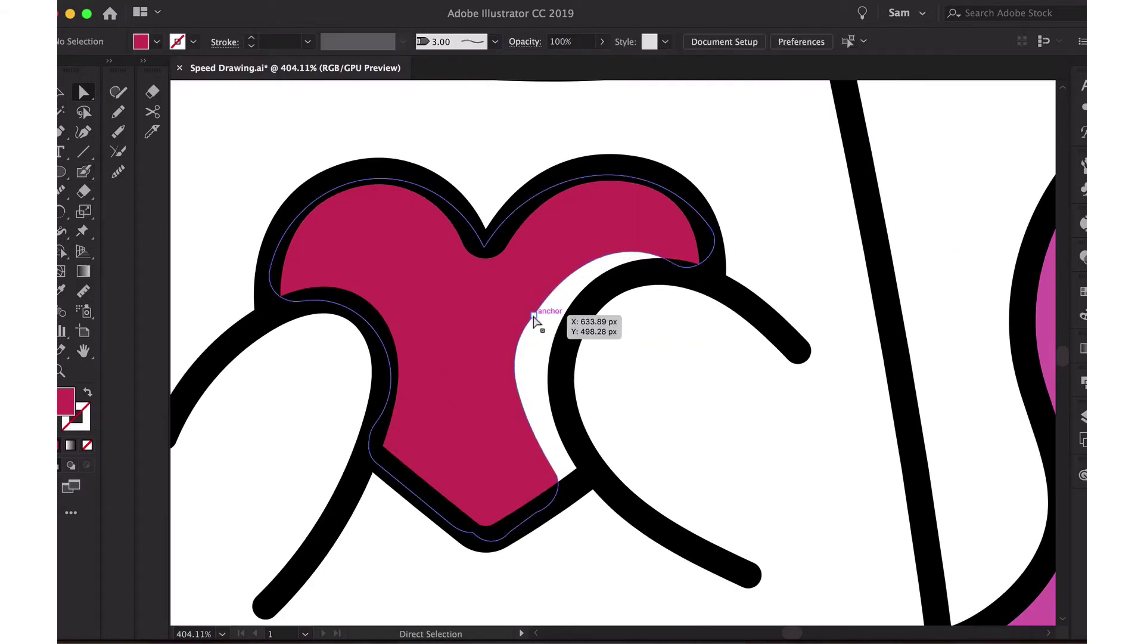
drag(539, 327, 514, 405)
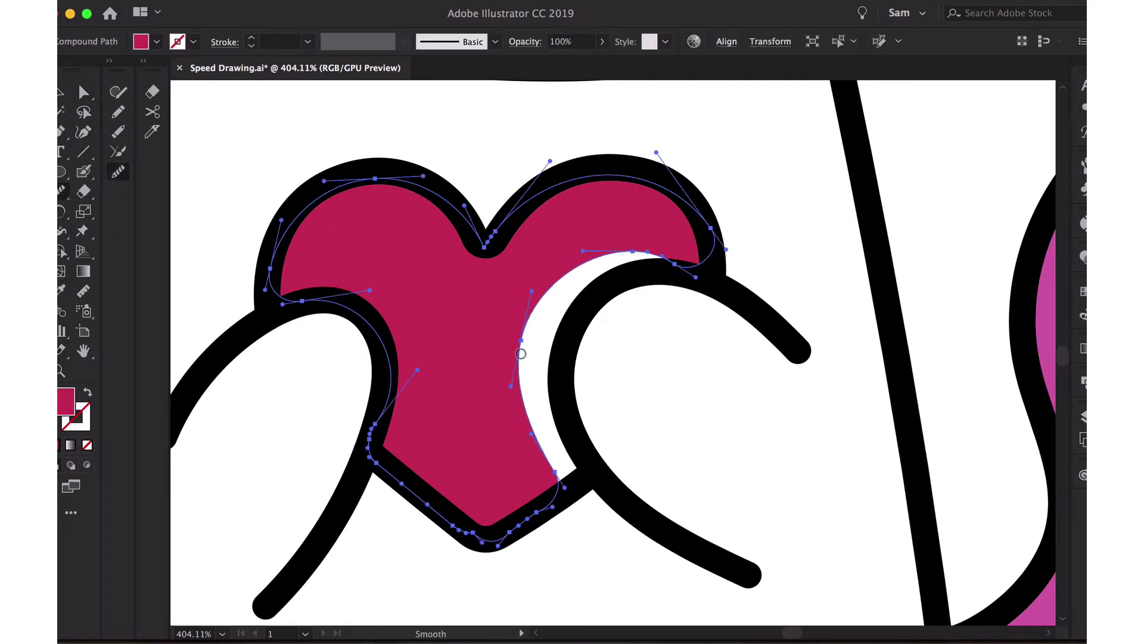
scroll(450, 255, down, 5)
scroll(449, 255, up, 5)
Erase the heart's upper-right lobe and right edge, leaving a thin white gap.
key(shift+e)
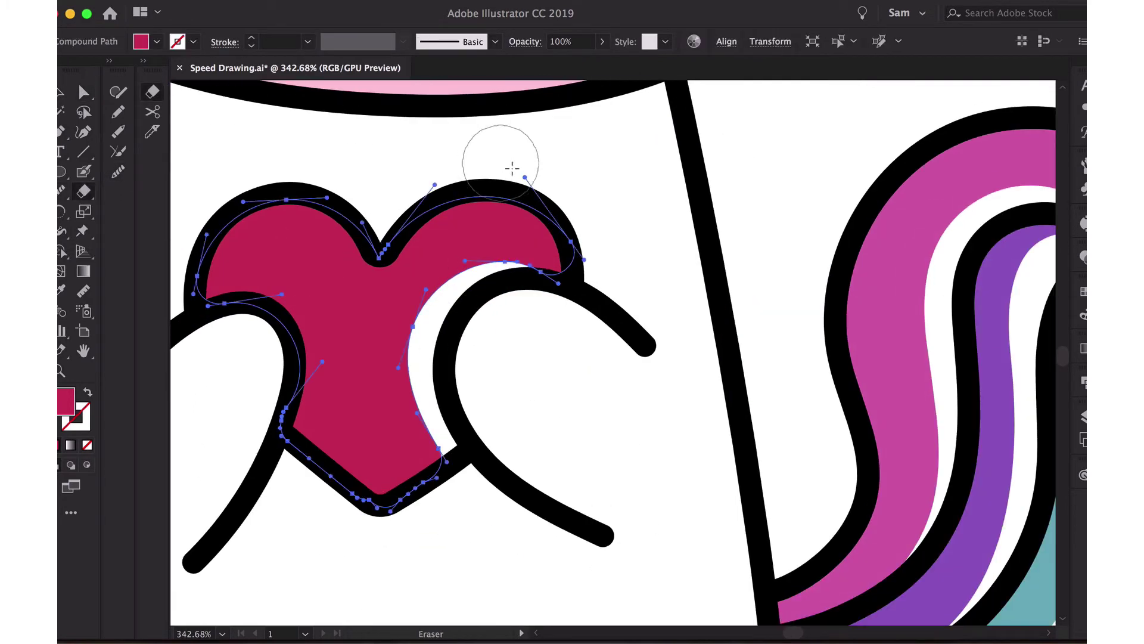
mouse_move(511, 166)
mouse_down()
mouse_move(576, 241)
mouse_move(467, 169)
mouse_up()
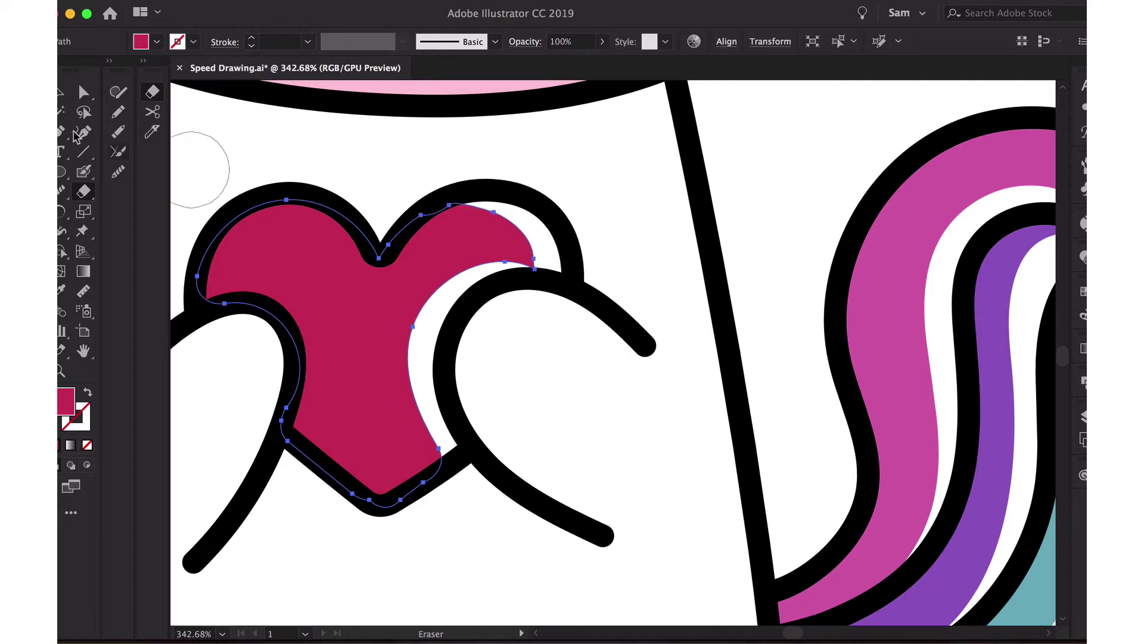
drag(524, 291, 459, 340)
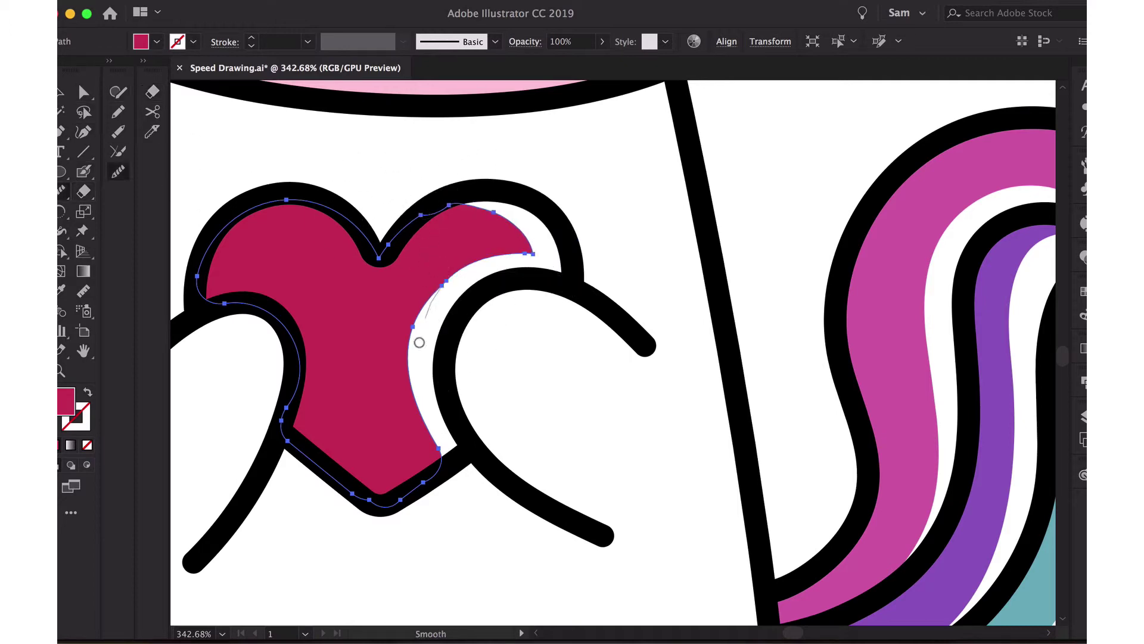
key(a)
click(345, 141)
click(523, 251)
scroll(583, 235, down, 2)
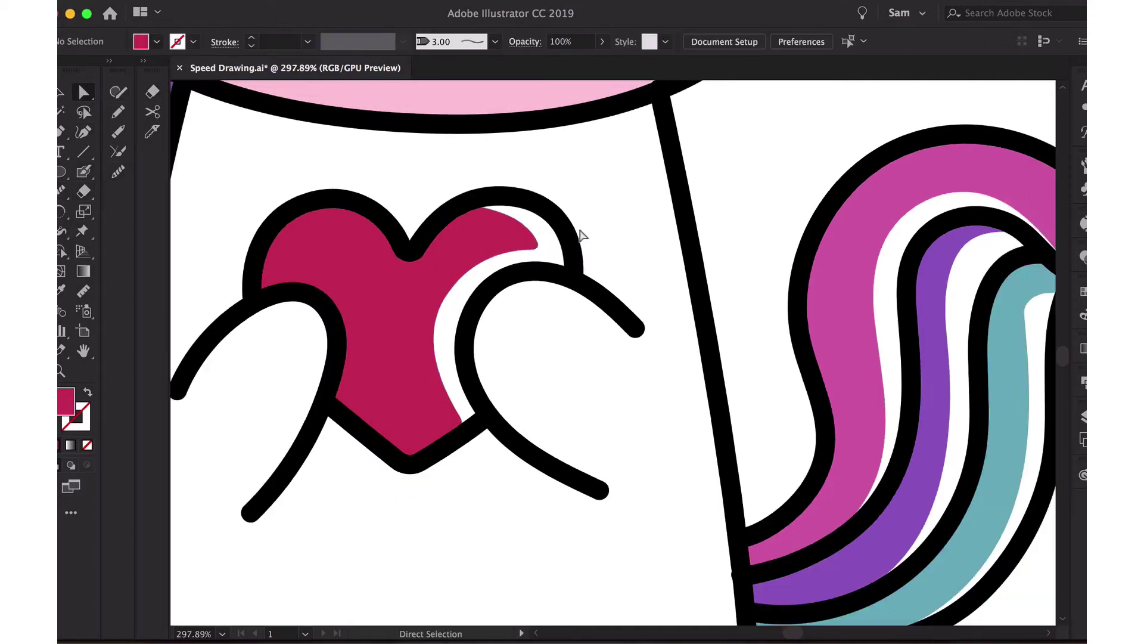
scroll(582, 235, down, 6)
scroll(583, 235, down, 2)
Pick pale blue and brush strokes down the body's left side and up its right side.
click(587, 450)
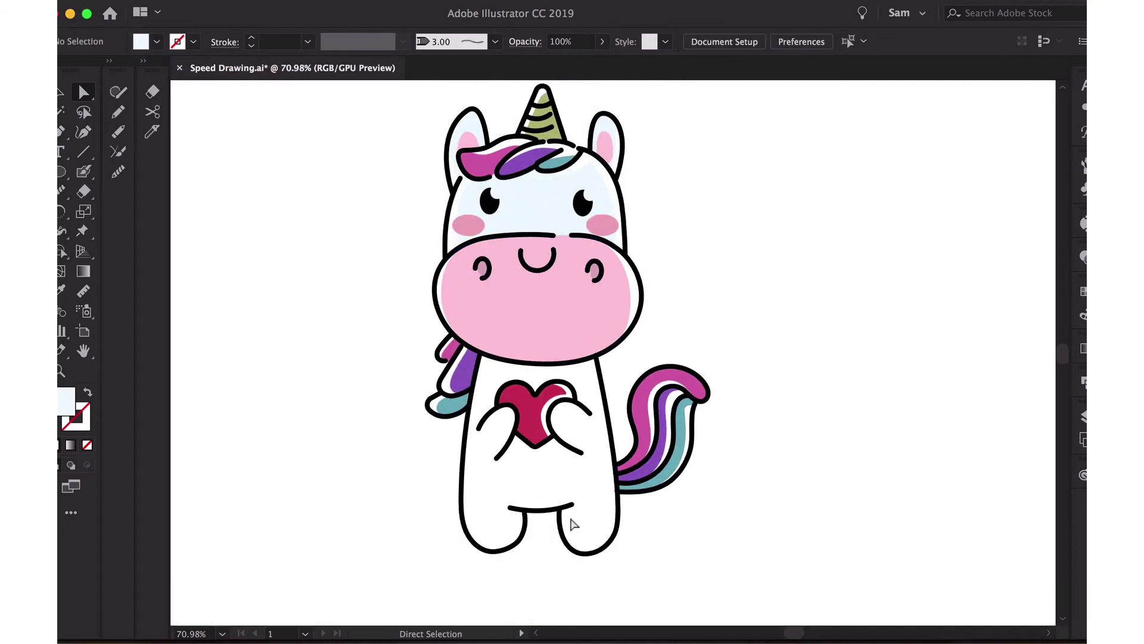
scroll(574, 521, up, 3)
scroll(331, 375, up, 2)
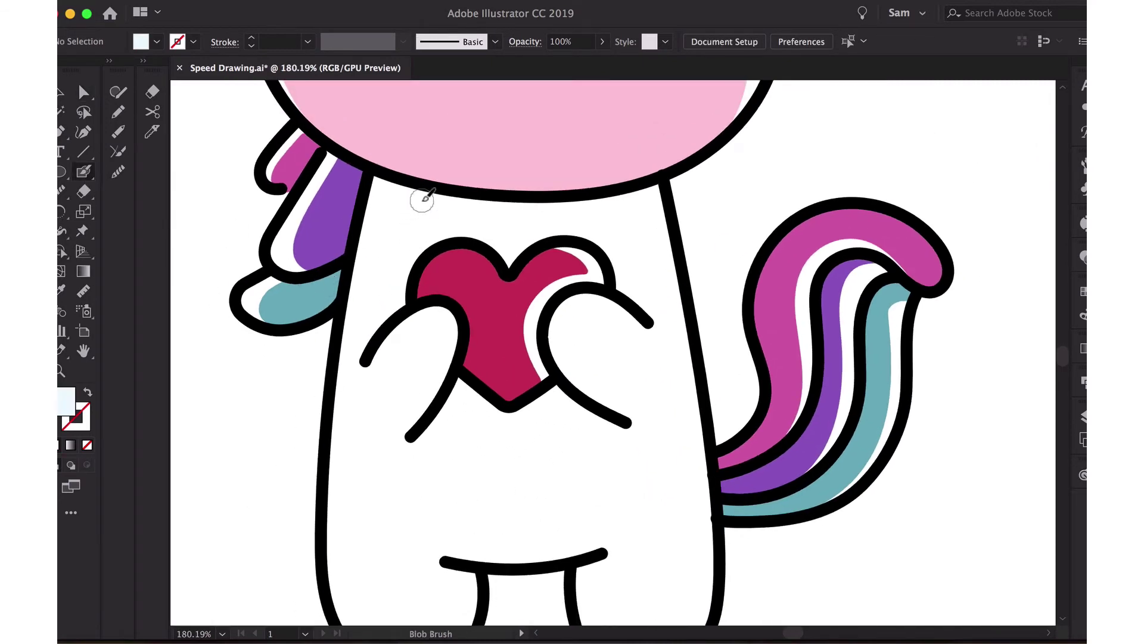
drag(362, 294, 337, 491)
scroll(334, 477, down, 3)
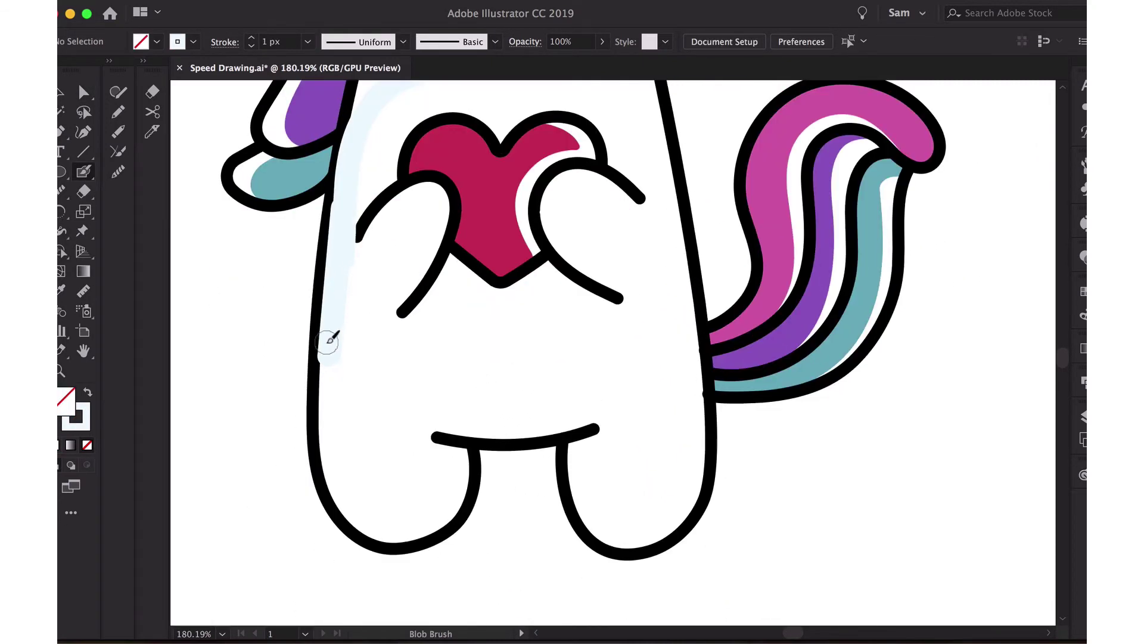
drag(328, 335, 341, 494)
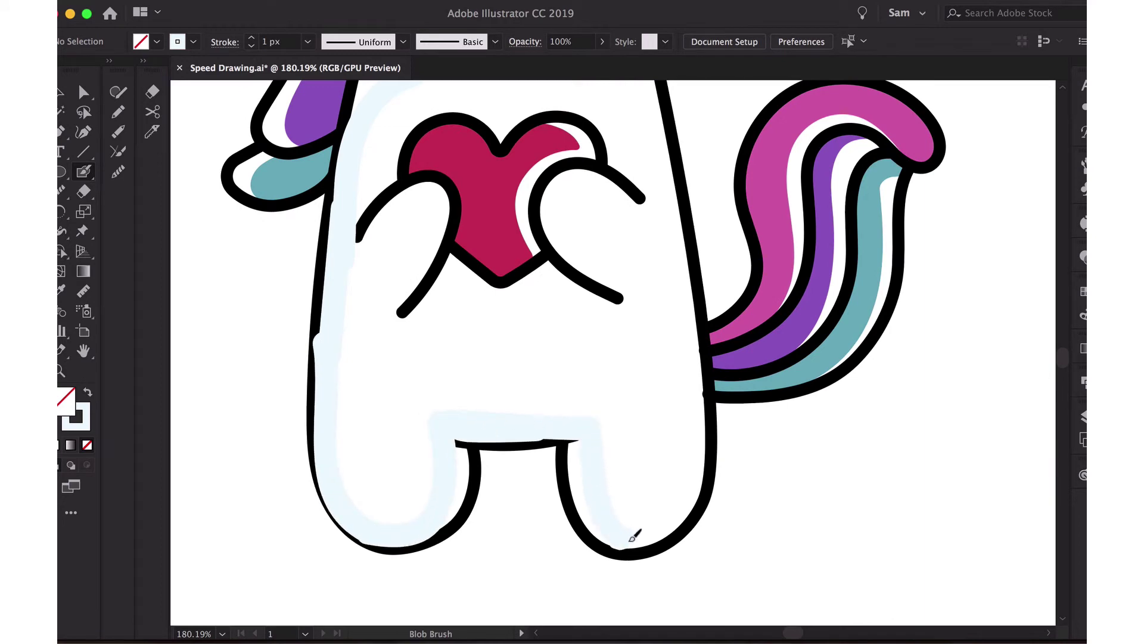
mouse_move(633, 536)
mouse_down()
mouse_move(680, 376)
mouse_move(665, 239)
mouse_up()
scroll(683, 390, up, 2)
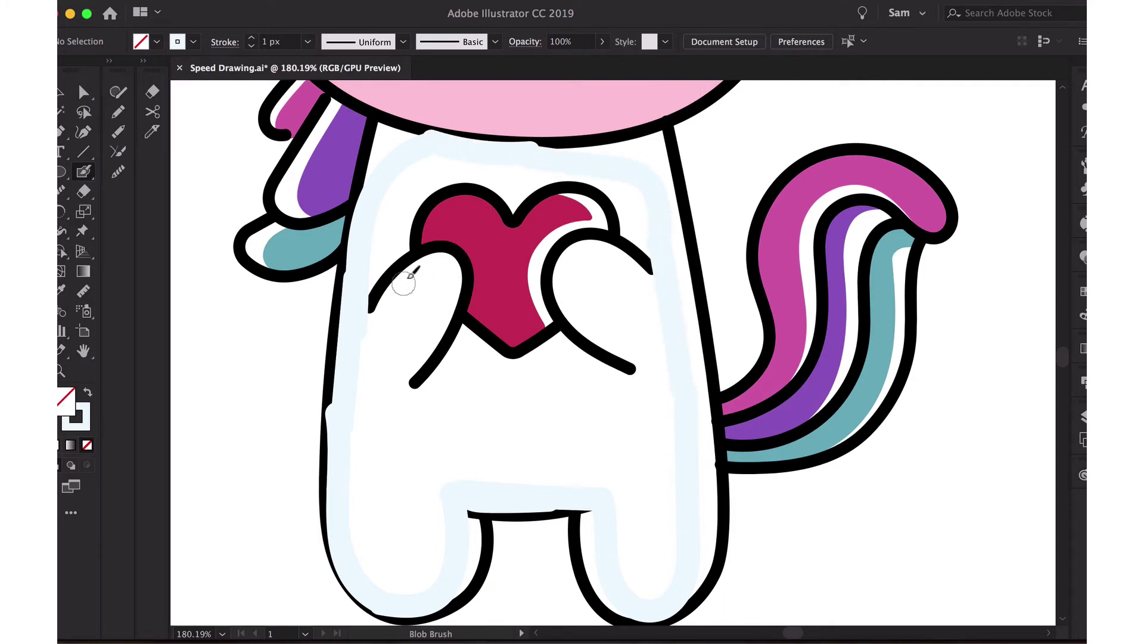
Select the pale blue shading path and fill the body interior with it.
click(390, 180)
click(452, 224)
key(ctrl+shift+bracketleft)
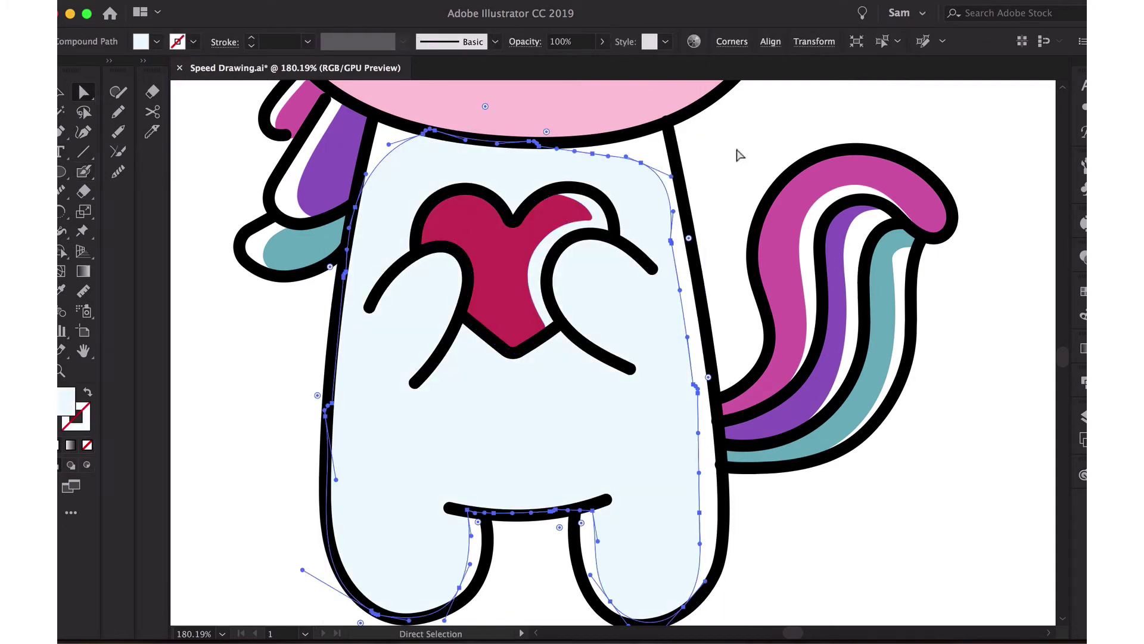
scroll(659, 226, up, 1)
Smooth the top and right edges of the body shading.
click(659, 225)
click(118, 172)
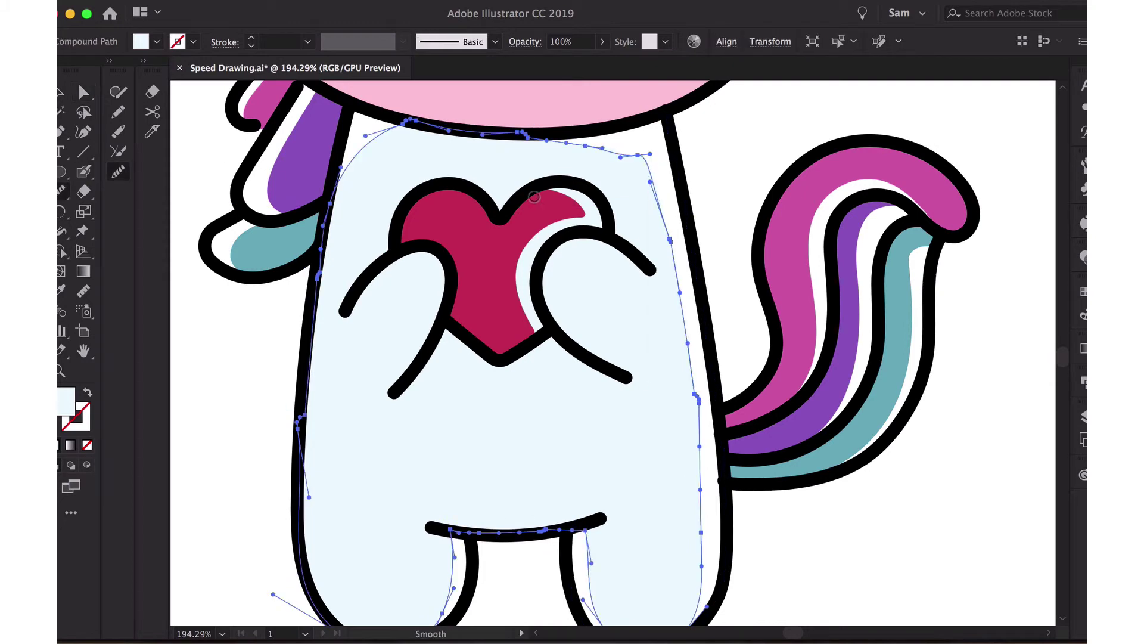
drag(596, 153, 667, 193)
drag(697, 529, 710, 552)
scroll(710, 552, down, 1)
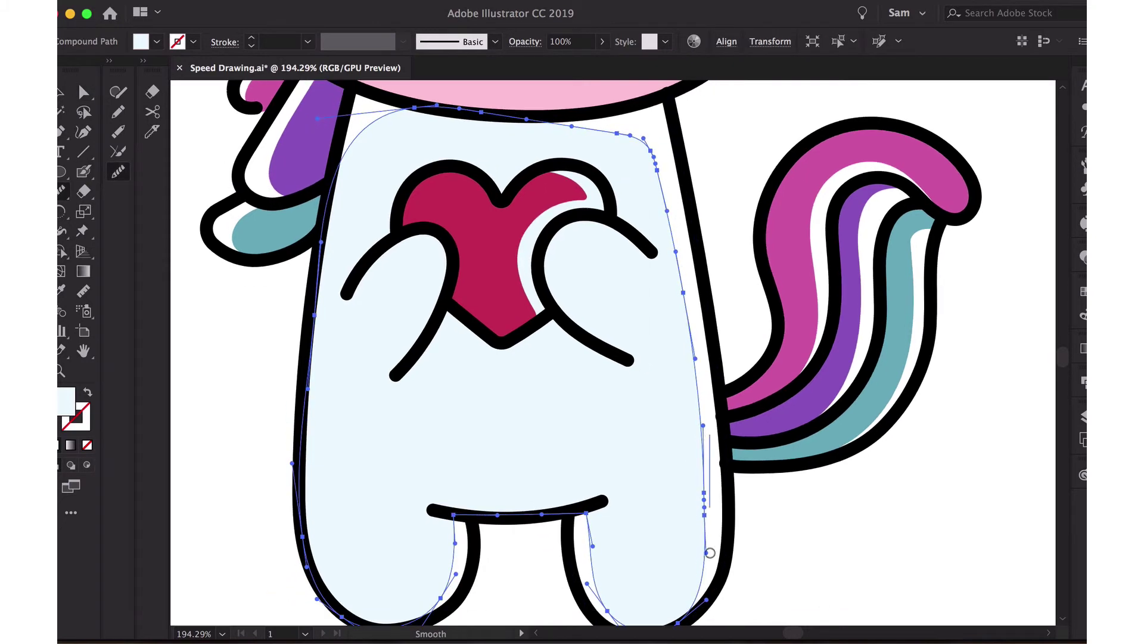
key(a)
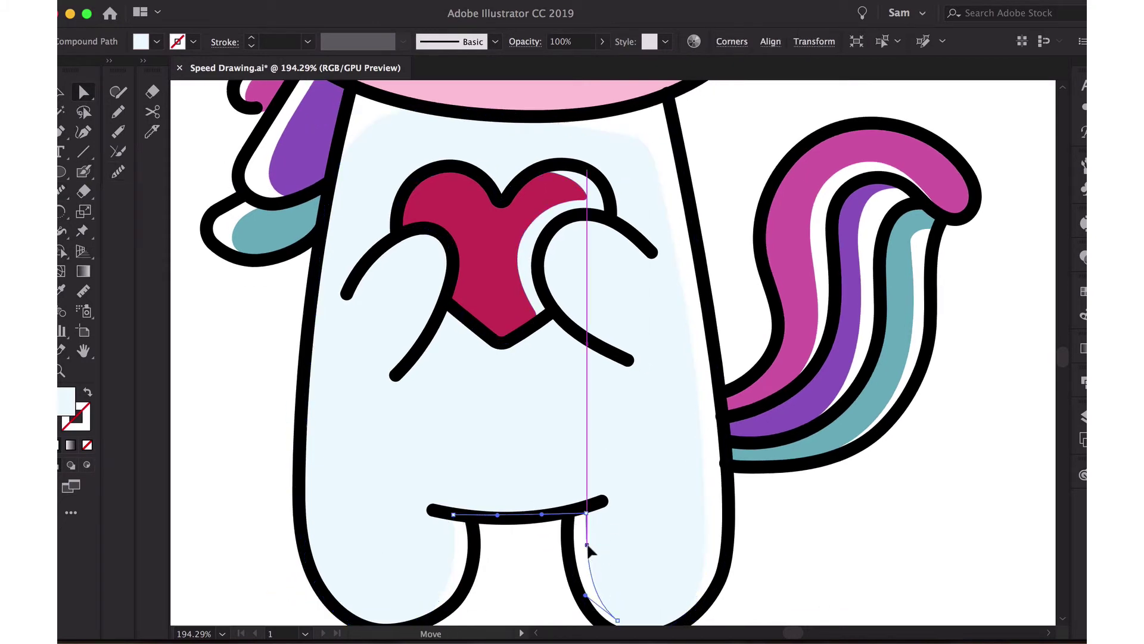
scroll(539, 450, up, 1)
Erase the shading over the heart's top, sides and surroundings, leaving a thin white rim.
key(shift+e)
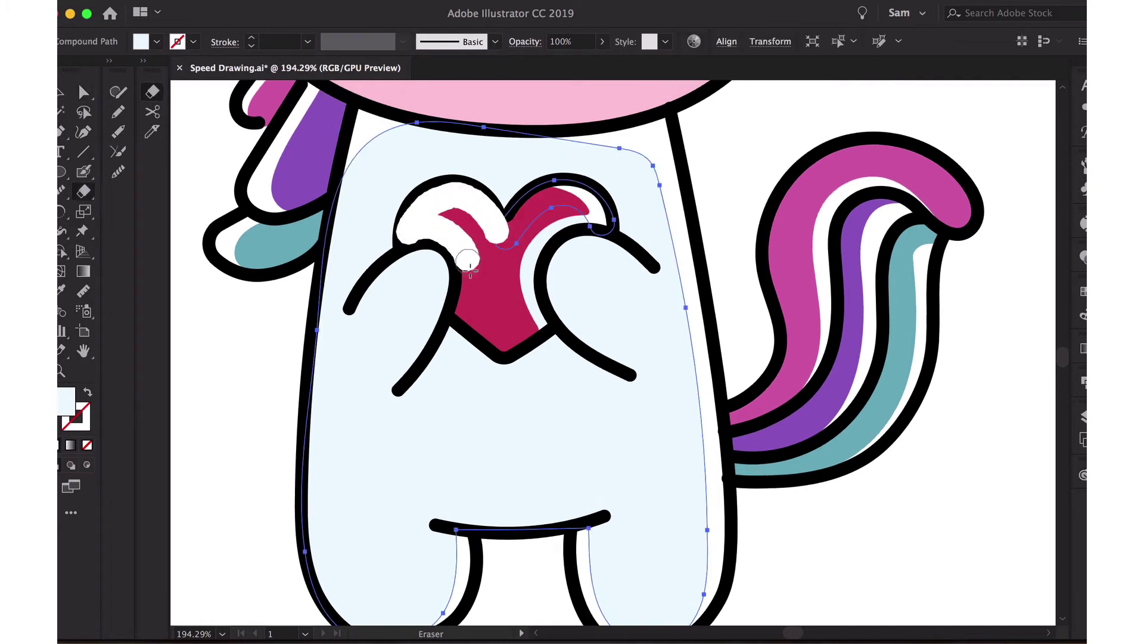
drag(578, 197, 417, 256)
drag(459, 309, 477, 325)
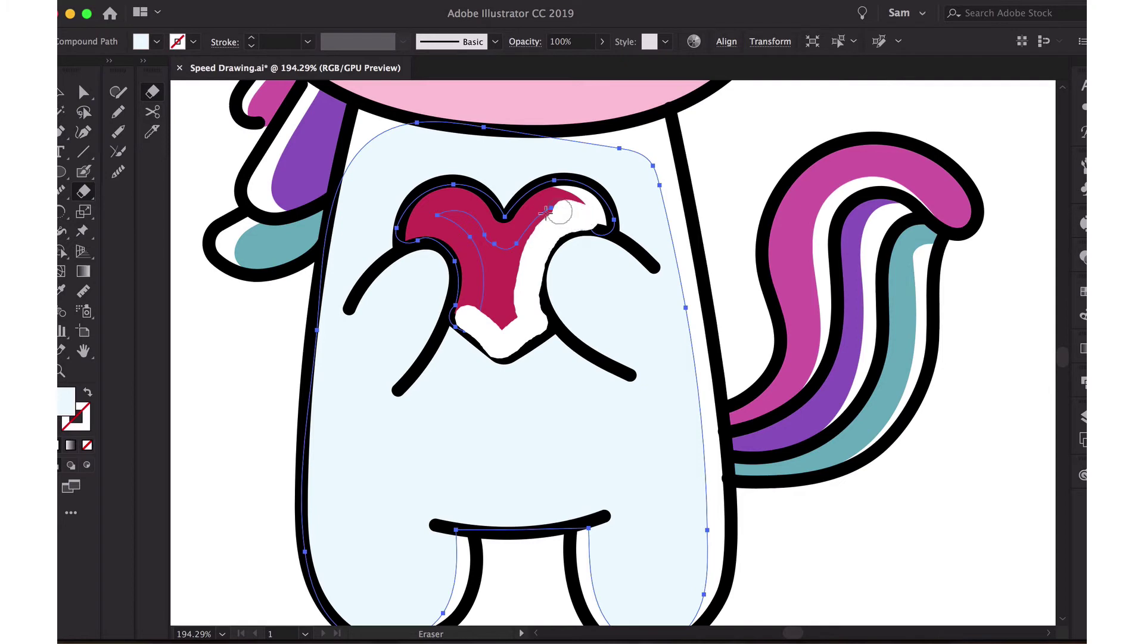
drag(547, 212, 572, 206)
drag(518, 304, 429, 211)
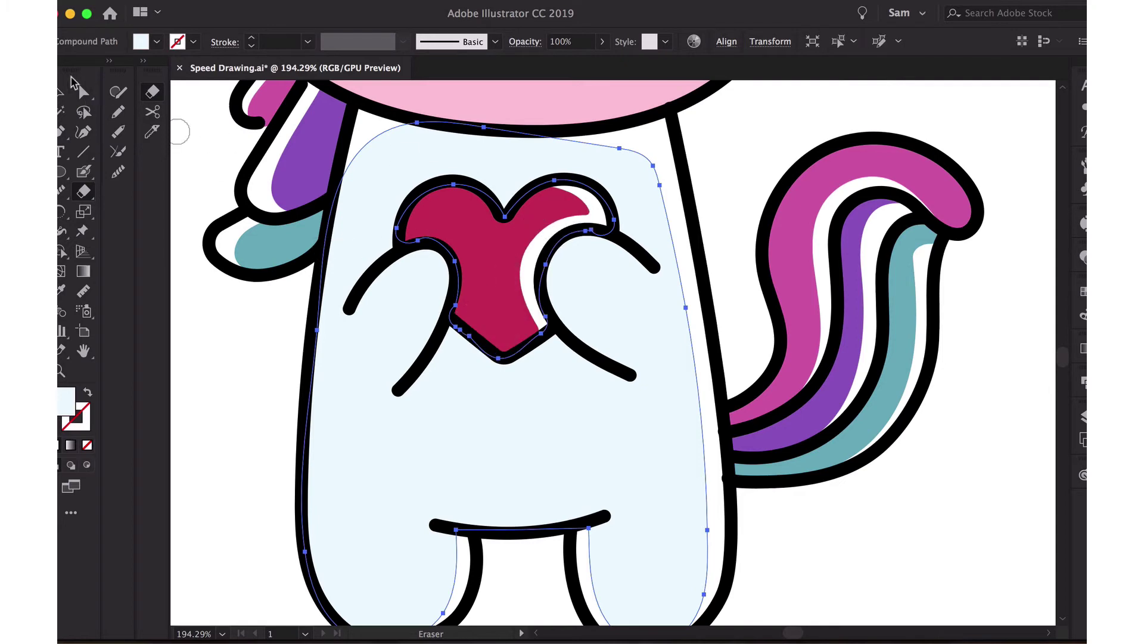
click(83, 91)
click(230, 401)
scroll(230, 401, down, 5)
scroll(230, 401, down, 2)
scroll(230, 401, down, 2)
scroll(232, 414, down, 2)
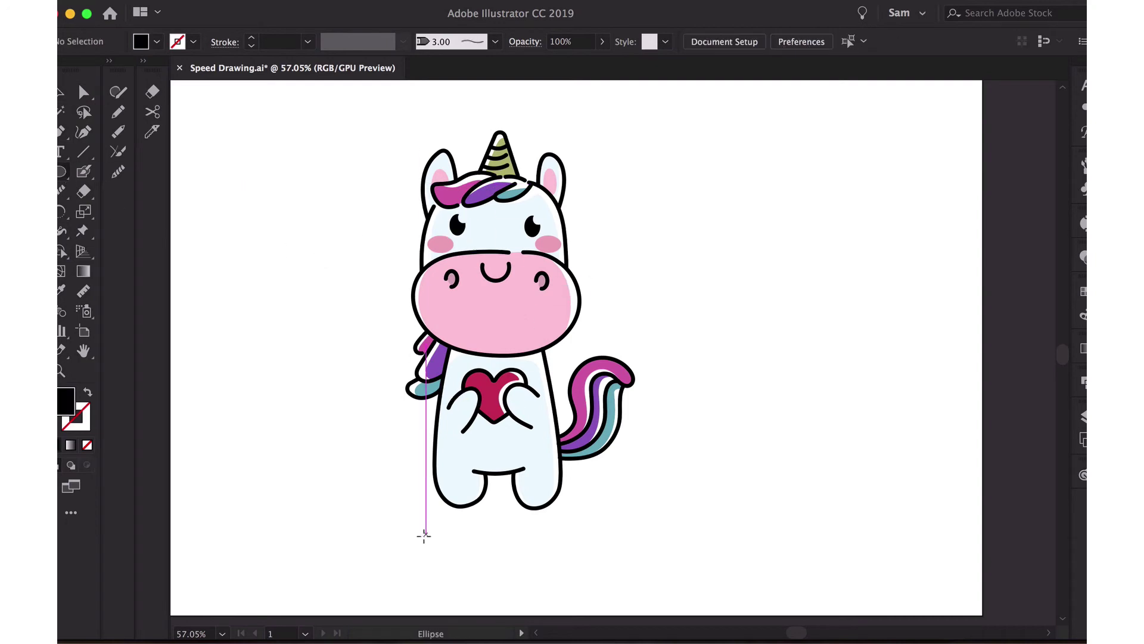
Draw an ellipse shadow at 20% opacity and position it under the unicorn's feet.
drag(424, 544, 625, 497)
key(v)
click(602, 41)
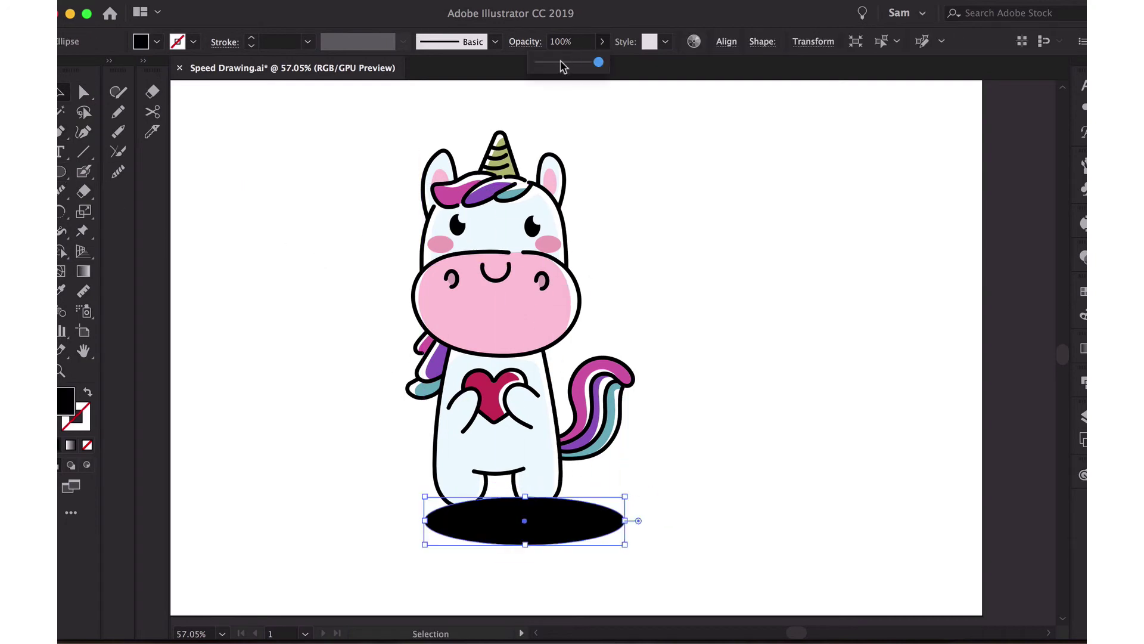
drag(550, 64, 551, 64)
drag(595, 525, 570, 510)
click(635, 491)
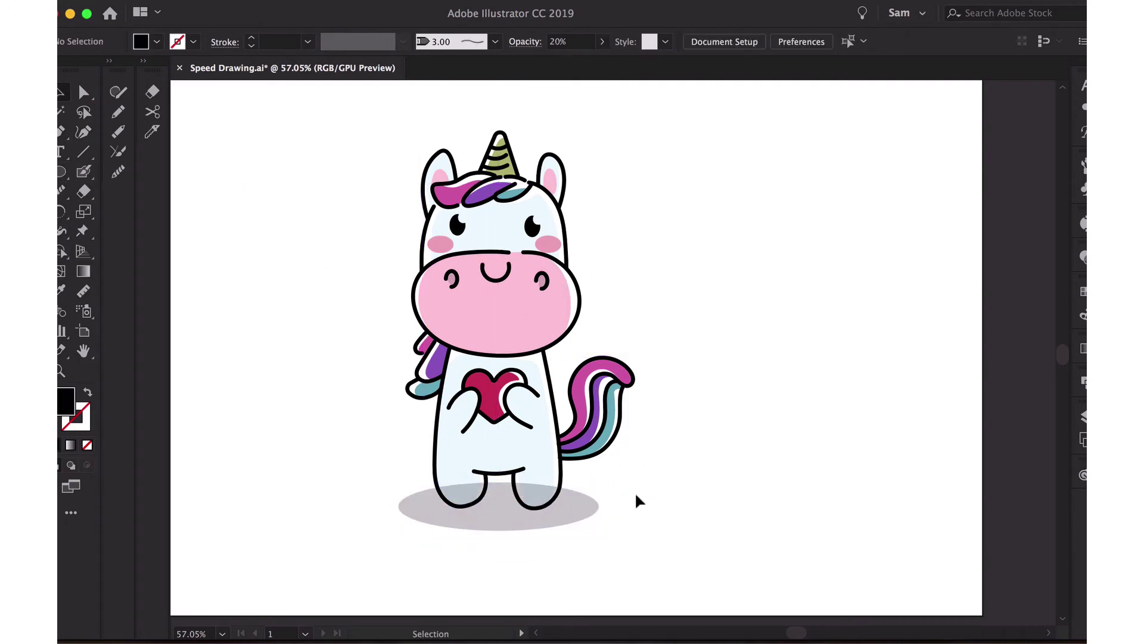
click(593, 523)
drag(491, 513, 496, 514)
click(532, 584)
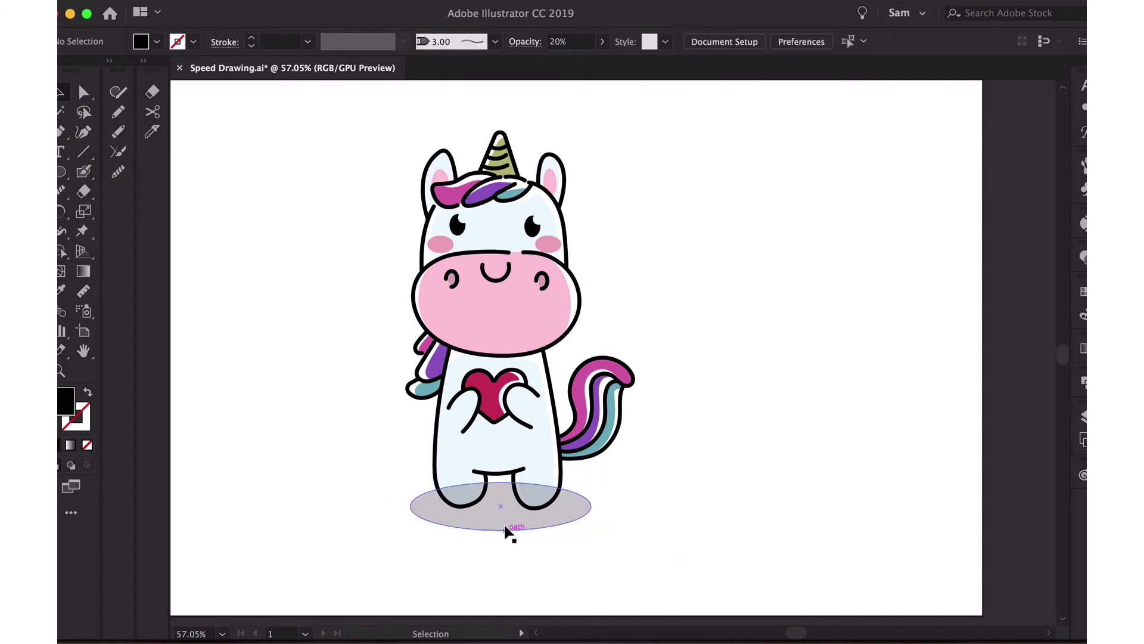
click(509, 530)
scroll(503, 526, up, 5)
Erase the shadow inside both legs and delete the leftover piece.
key(shift+e)
mouse_move(255, 377)
mouse_down()
mouse_move(332, 430)
mouse_move(409, 354)
mouse_move(331, 407)
mouse_move(276, 370)
mouse_up()
mouse_move(556, 352)
mouse_down()
mouse_move(608, 445)
mouse_move(699, 398)
mouse_up()
key(a)
click(614, 382)
key(Delete)
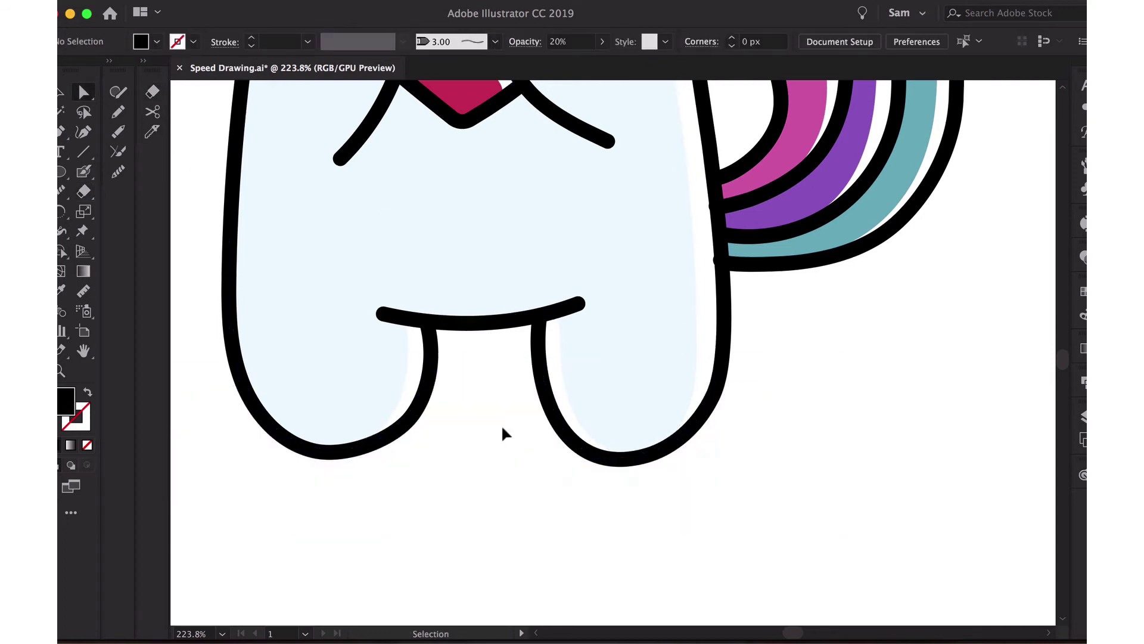
scroll(501, 423, down, 4)
scroll(910, 340, down, 3)
scroll(352, 301, up, 1)
Scale the ground shadow ellipse shorter to flatten it.
key(v)
scroll(572, 409, up, 2)
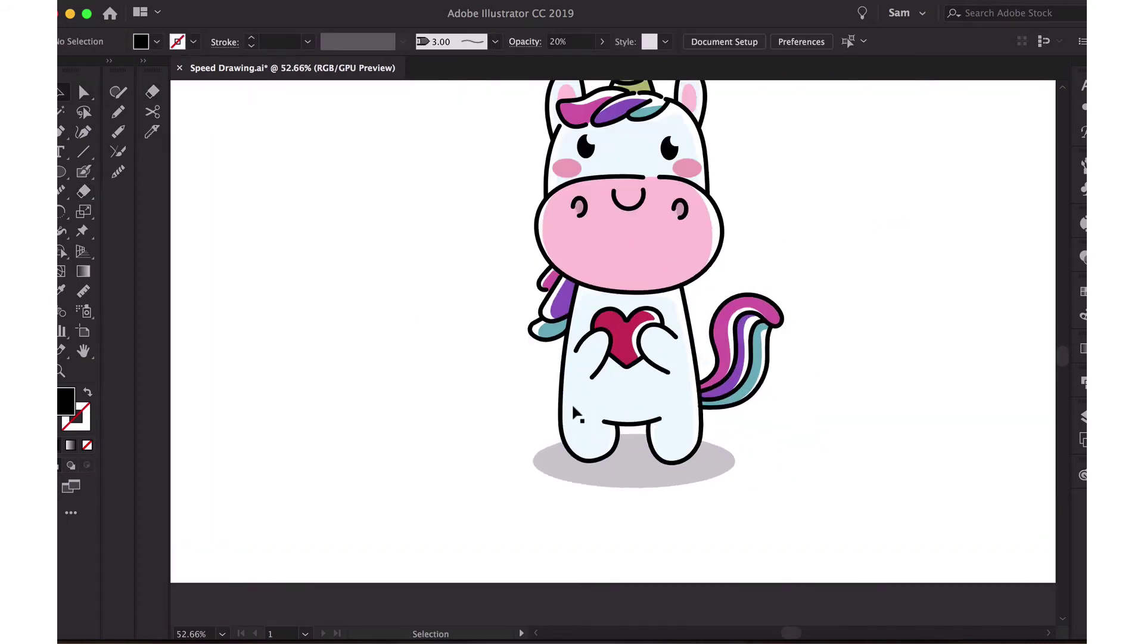
scroll(672, 538, up, 2)
click(673, 537)
drag(672, 537, 672, 520)
click(681, 548)
scroll(681, 548, up, 1)
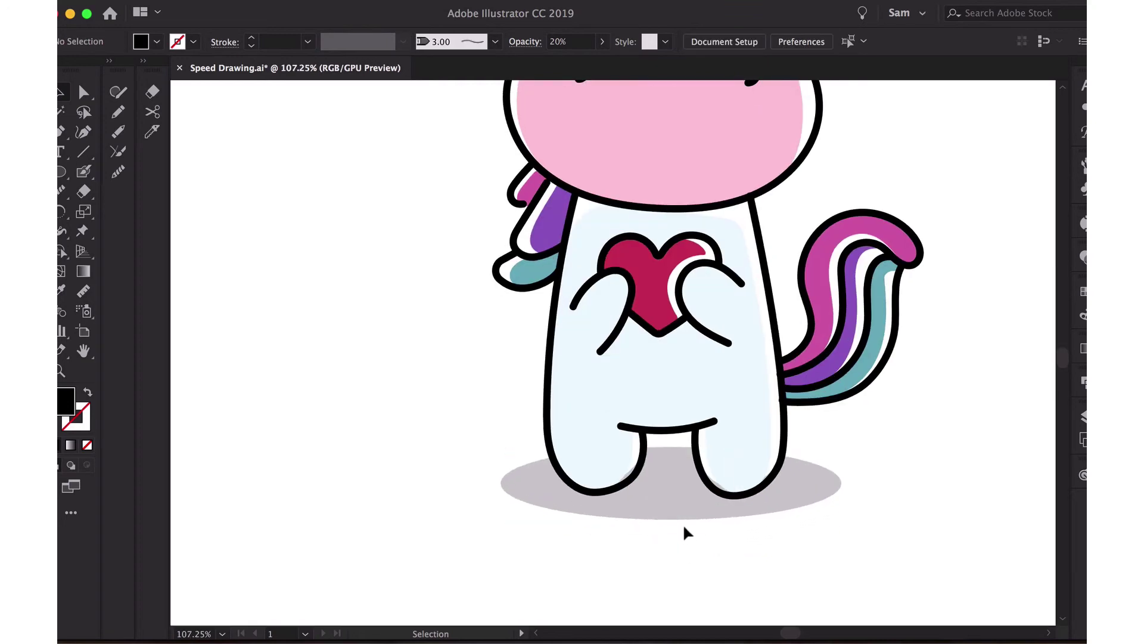
click(840, 481)
Erase the shadow beneath both leg bottoms and fit the artboard in view.
key(shift+e)
scroll(638, 471, up, 3)
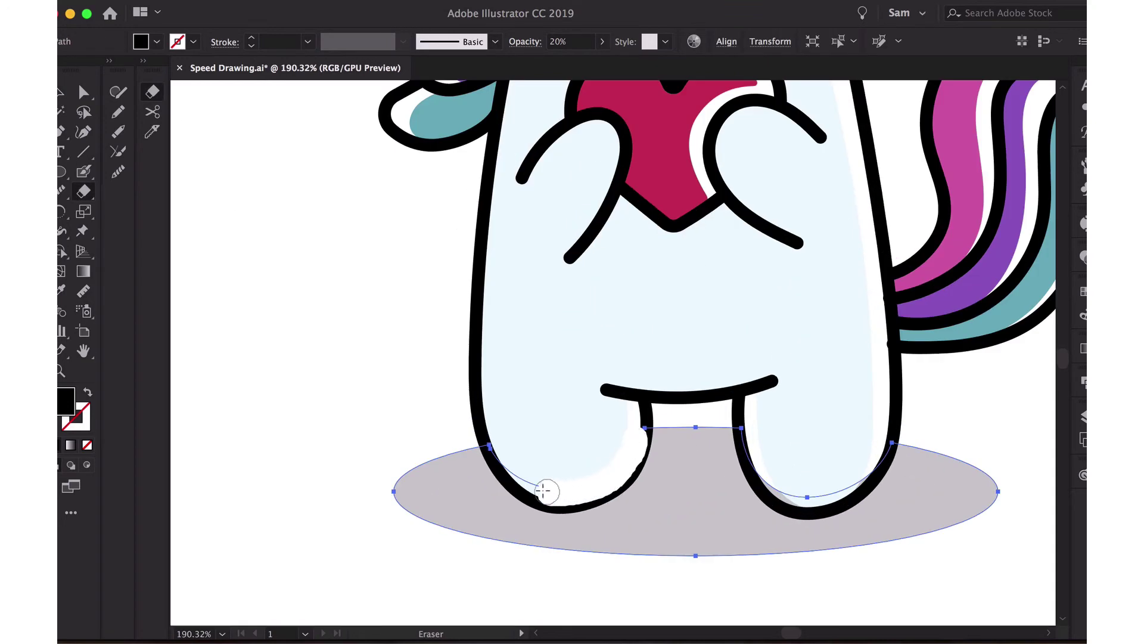
drag(544, 491, 501, 456)
drag(764, 472, 888, 444)
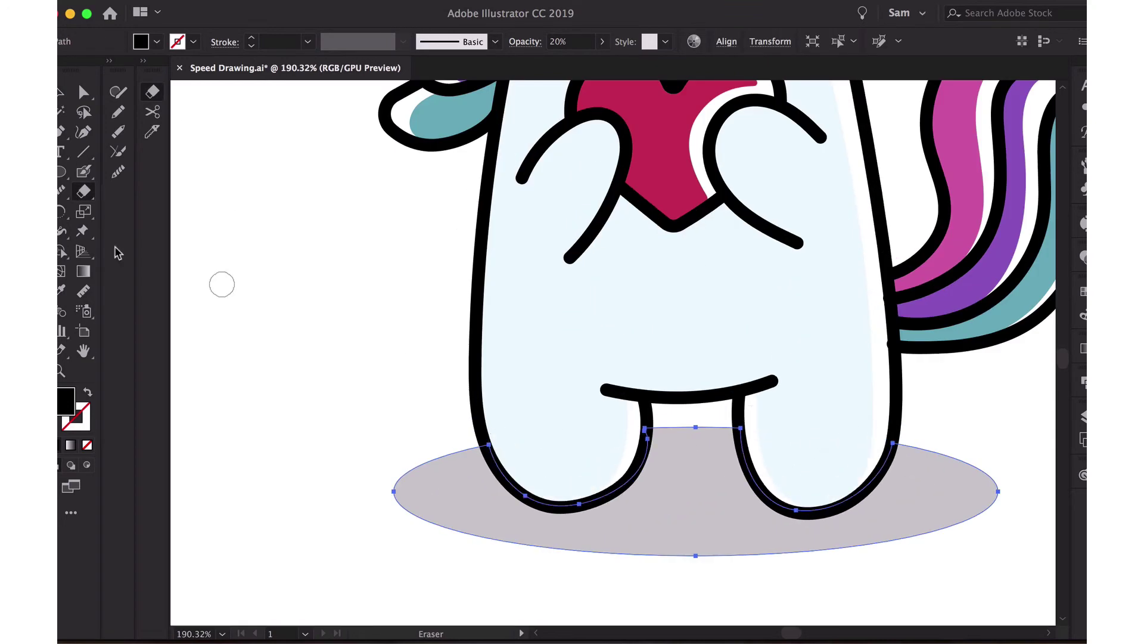
key(v)
click(298, 302)
key(ctrl+0)
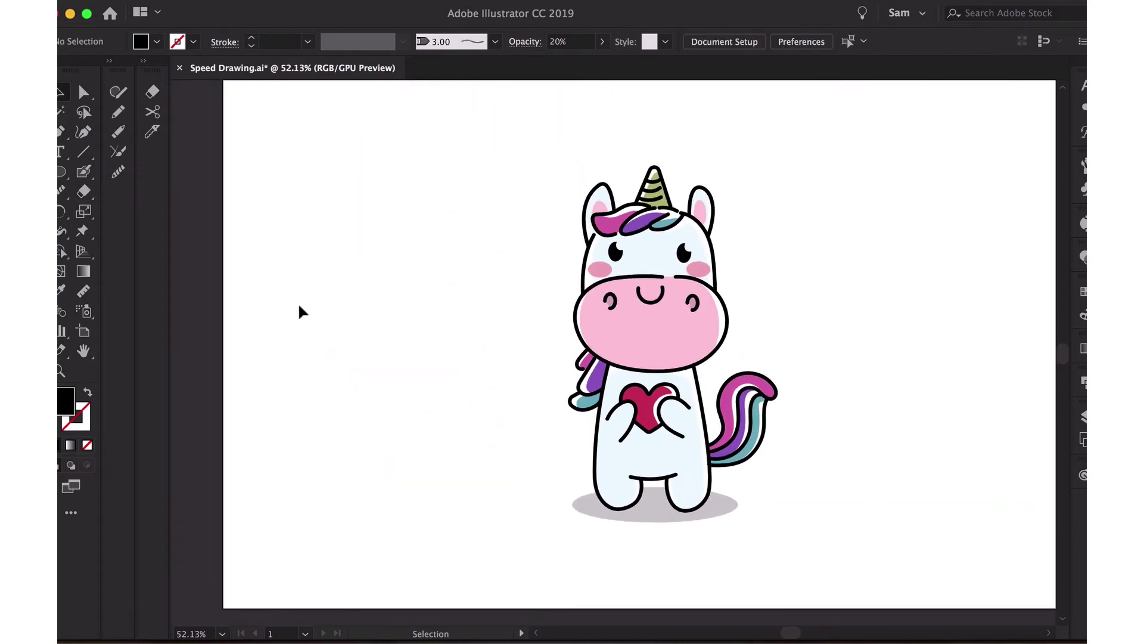
Knife-cut the face down its left side and fill the left piece #C7D4E2.
key(a)
click(625, 211)
scroll(625, 212, up, 3)
click(152, 131)
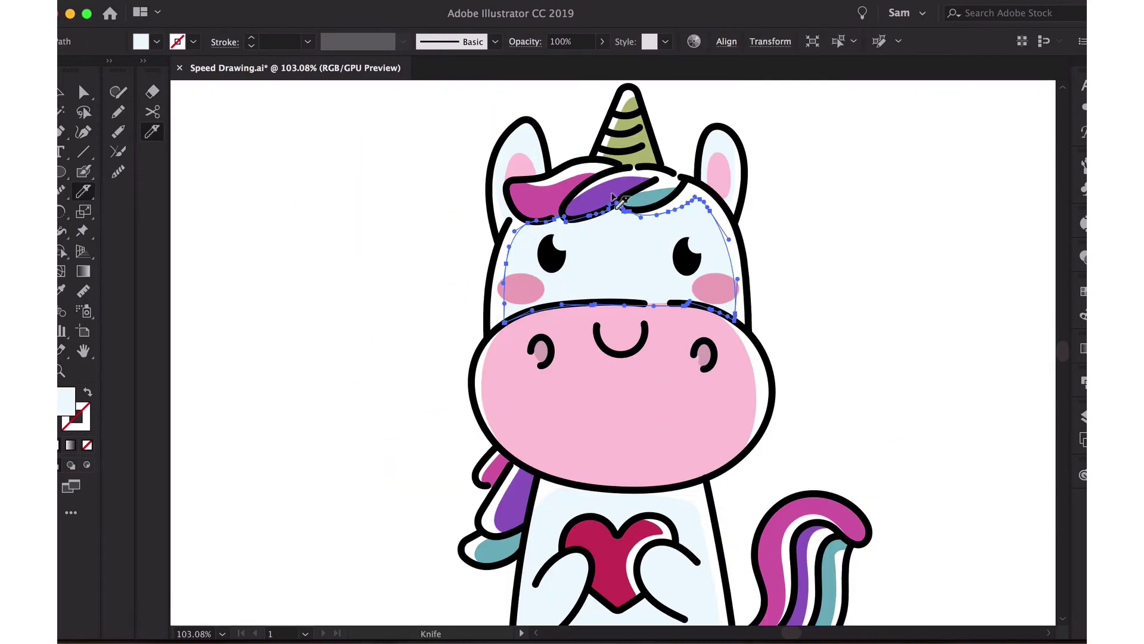
drag(557, 313, 556, 322)
key(a)
click(518, 248)
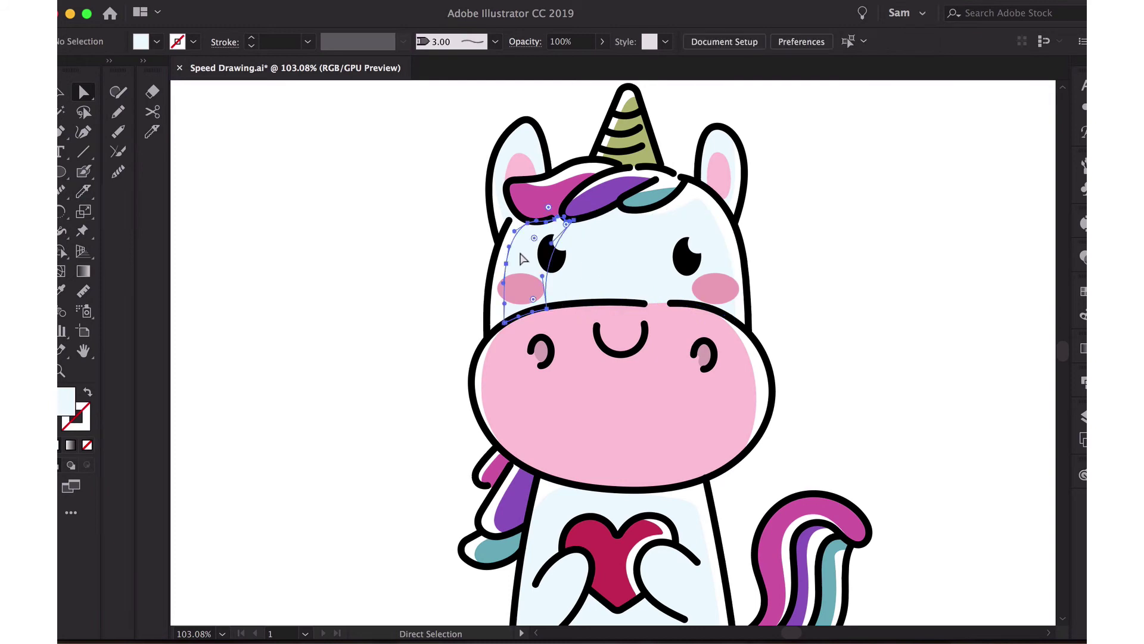
double_click(66, 400)
text(C7D4E2)
click(963, 311)
Knife-cut the muzzle down its left side and fill the left piece #E5B1BC.
click(659, 429)
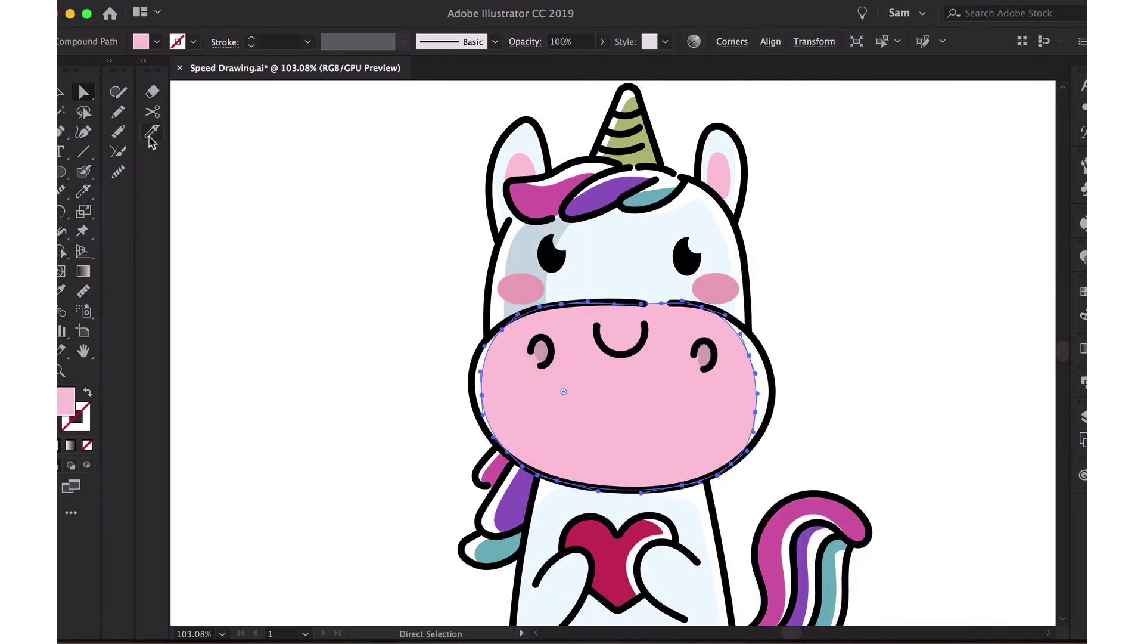
click(152, 131)
drag(605, 492, 607, 497)
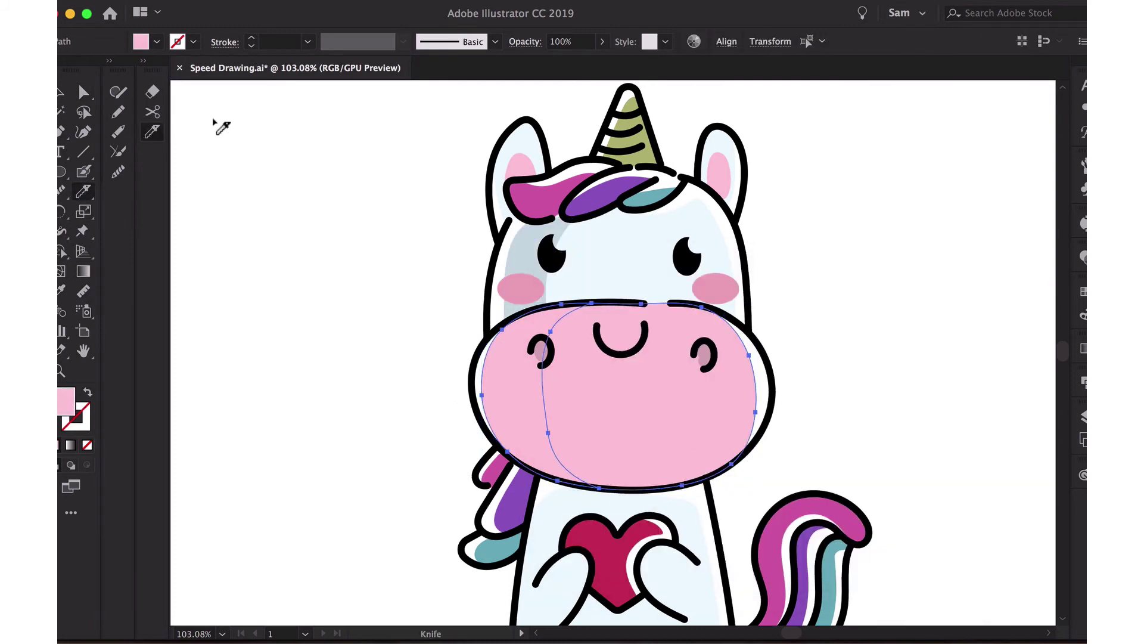
key(a)
click(516, 411)
double_click(67, 400)
text(E5B1BC)
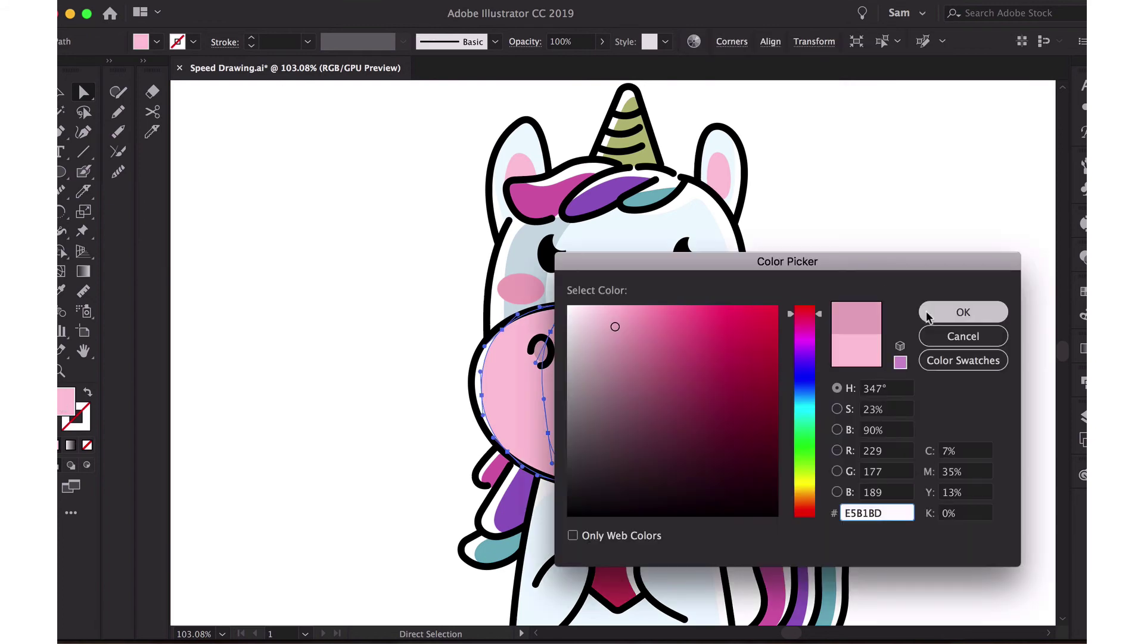
key(Return)
Recolour both nostril insides to the darker pink with the Eyedropper.
scroll(799, 345, up, 3)
click(593, 376)
scroll(499, 354, left, 5)
shift+click(499, 355)
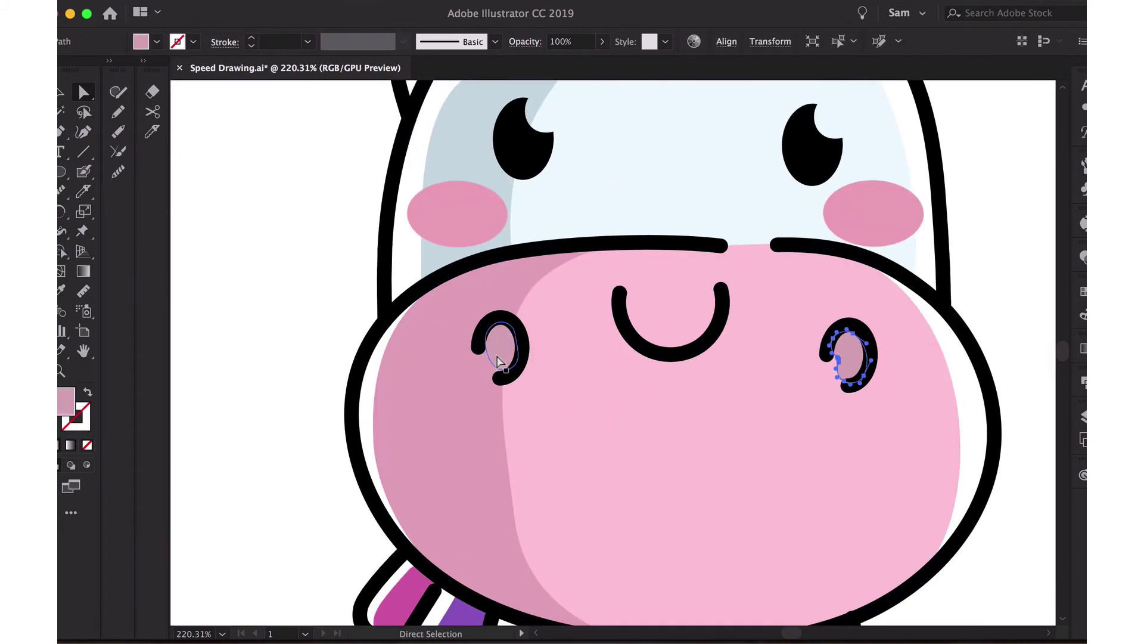
click(61, 291)
double_click(69, 411)
key(Return)
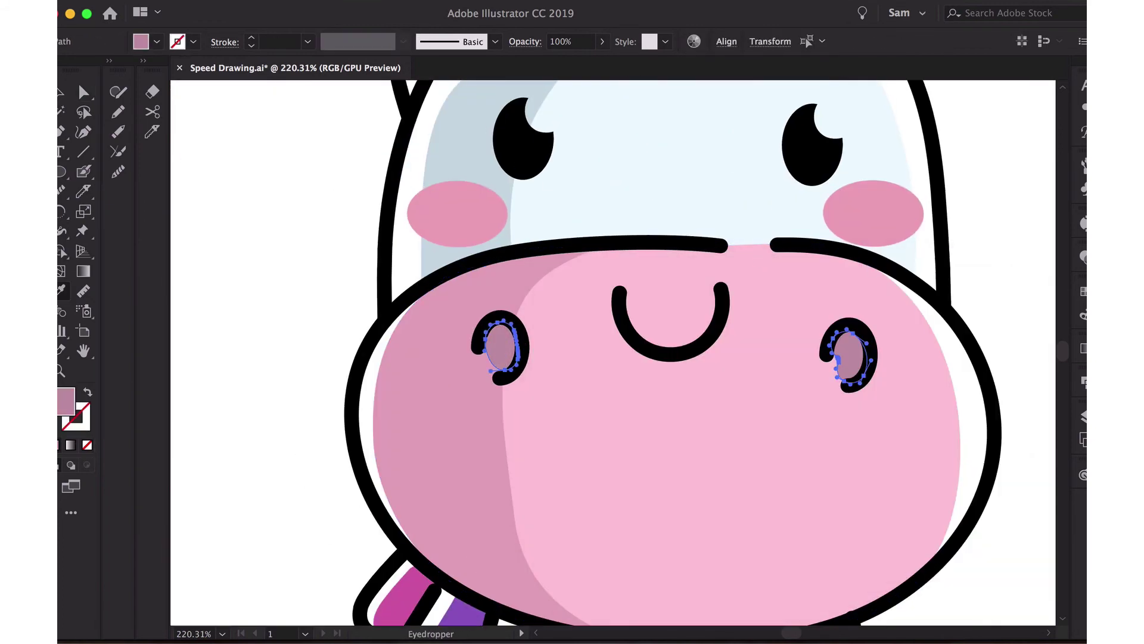
key(a)
click(319, 268)
scroll(319, 268, down, 3)
scroll(363, 298, down, 3)
Smooth the inner curve of the muzzle shading and erase its top.
click(433, 309)
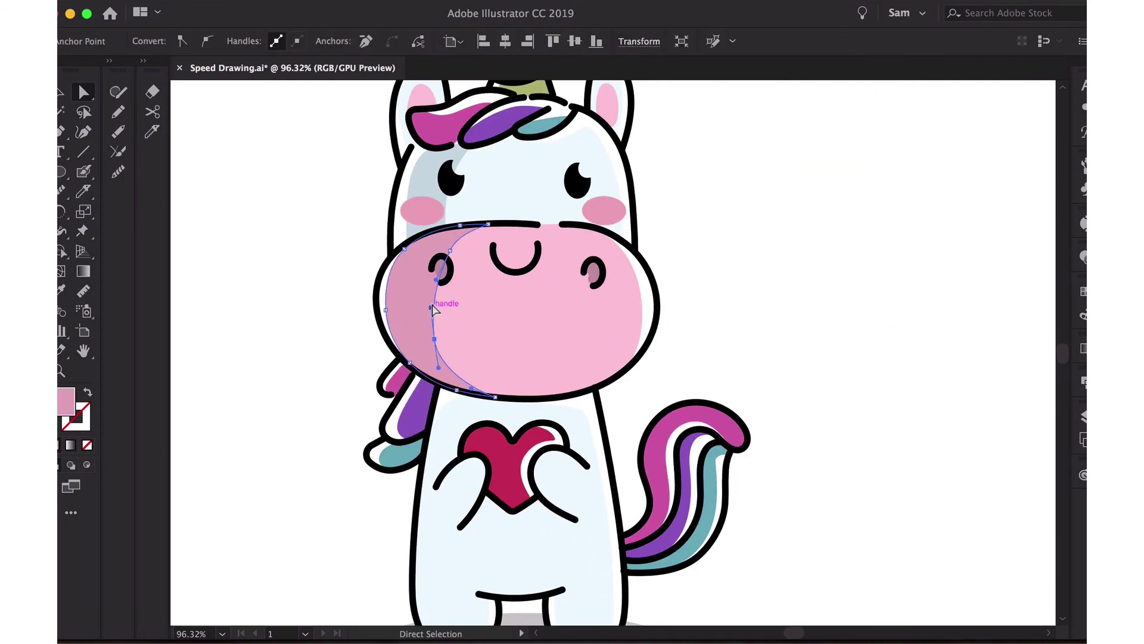
click(445, 364)
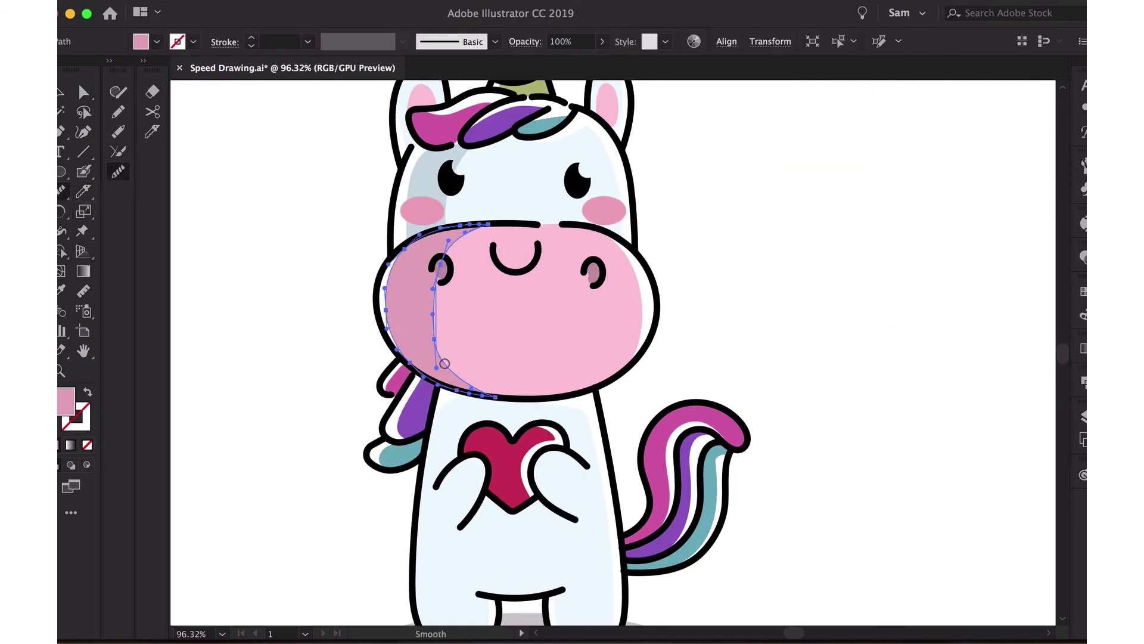
key(a)
click(316, 237)
scroll(316, 237, up, 2)
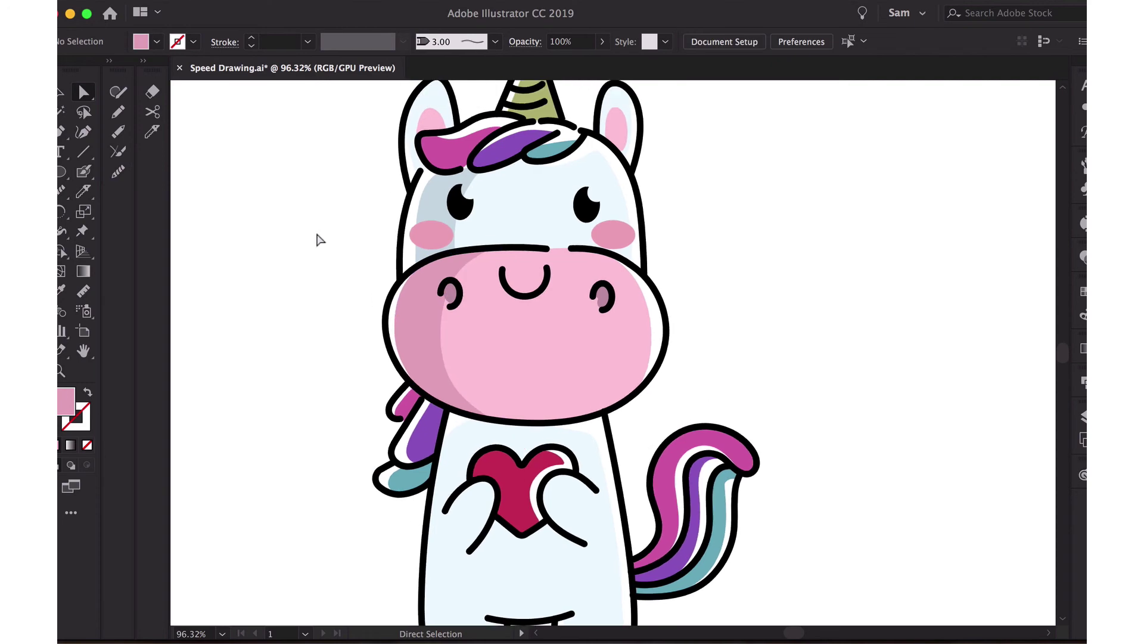
scroll(319, 259, up, 3)
click(680, 244)
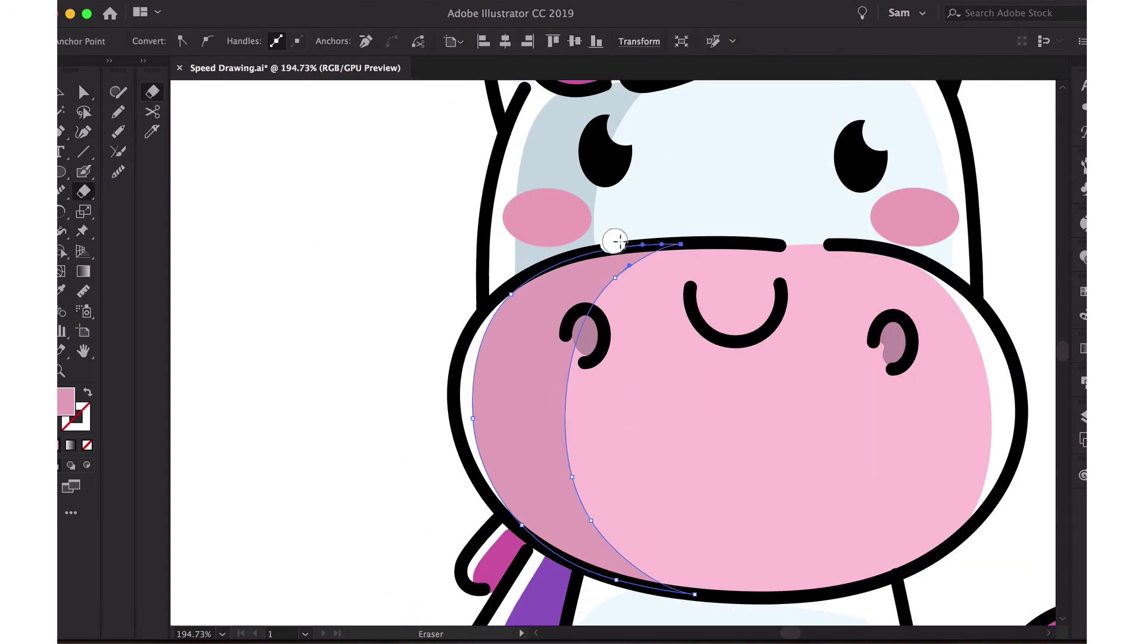
drag(615, 240, 661, 241)
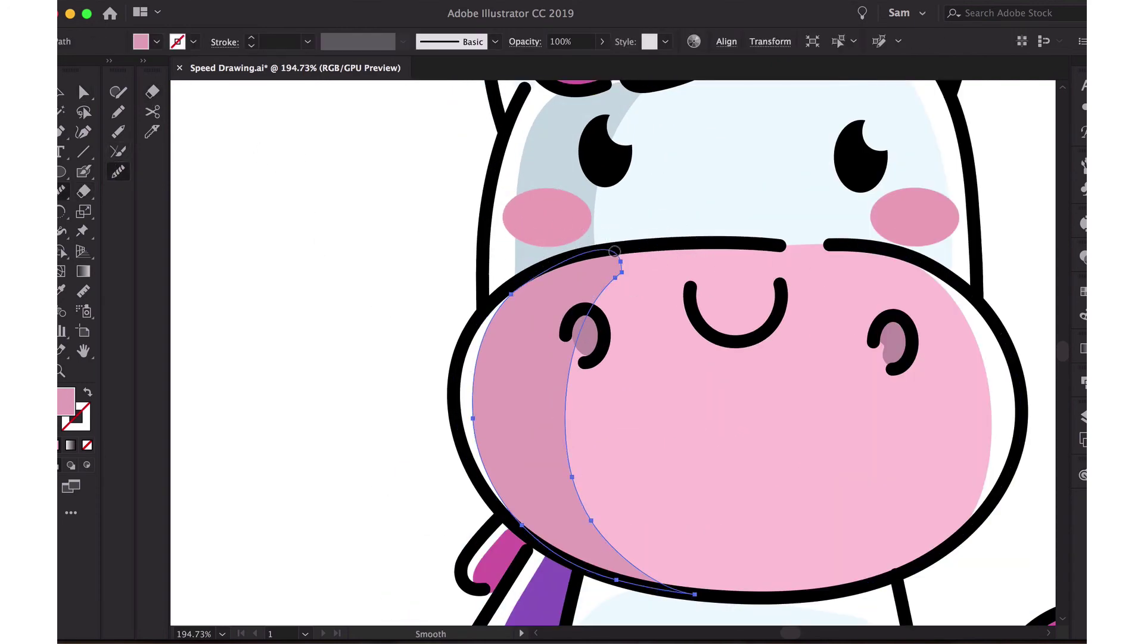
Check the muzzle shading's top point, then select the body shape.
key(a)
scroll(355, 258, down, 3)
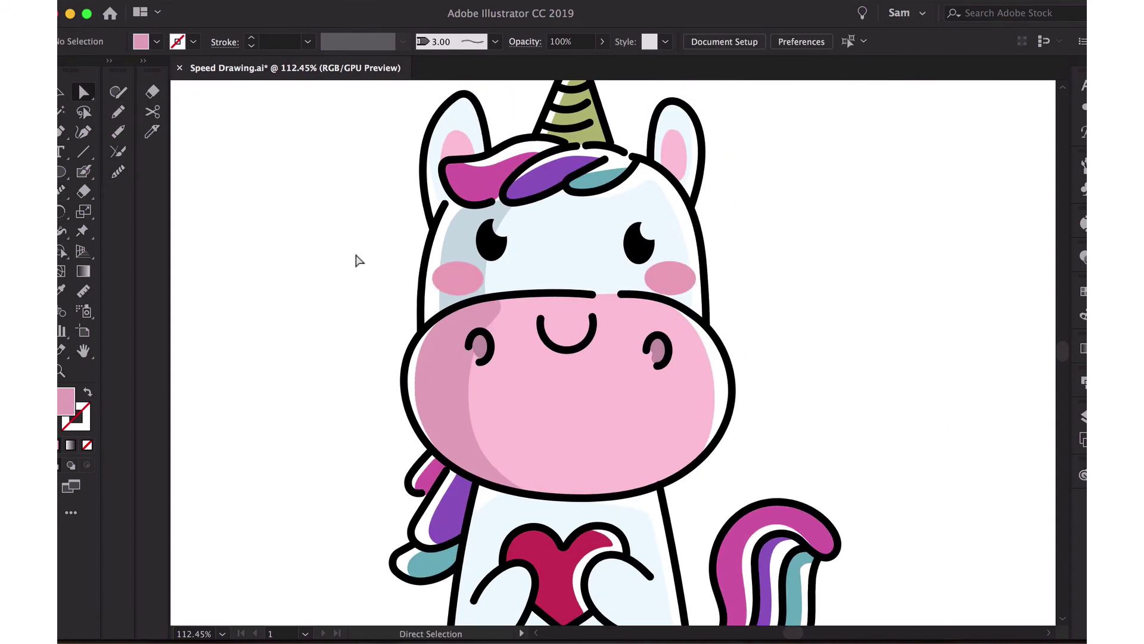
scroll(505, 357, up, 5)
click(392, 404)
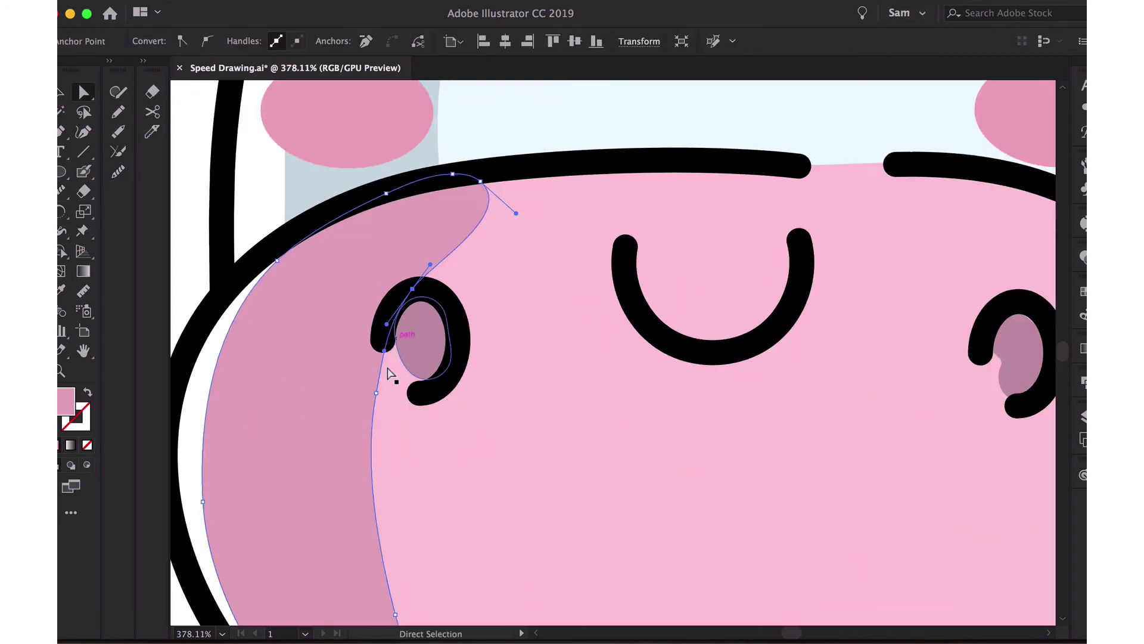
scroll(301, 447, down, 6)
scroll(301, 447, down, 1)
click(302, 446)
scroll(301, 447, down, 3)
click(393, 476)
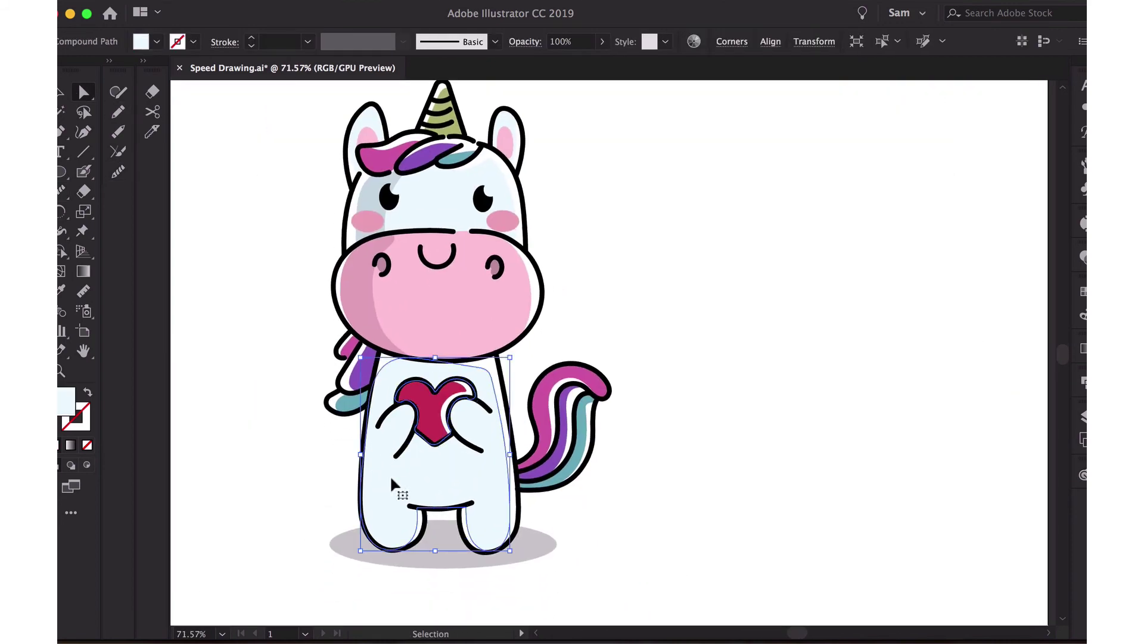
Apply the face's grey-blue shade to the left side of the unicorn's body.
key(i)
click(365, 197)
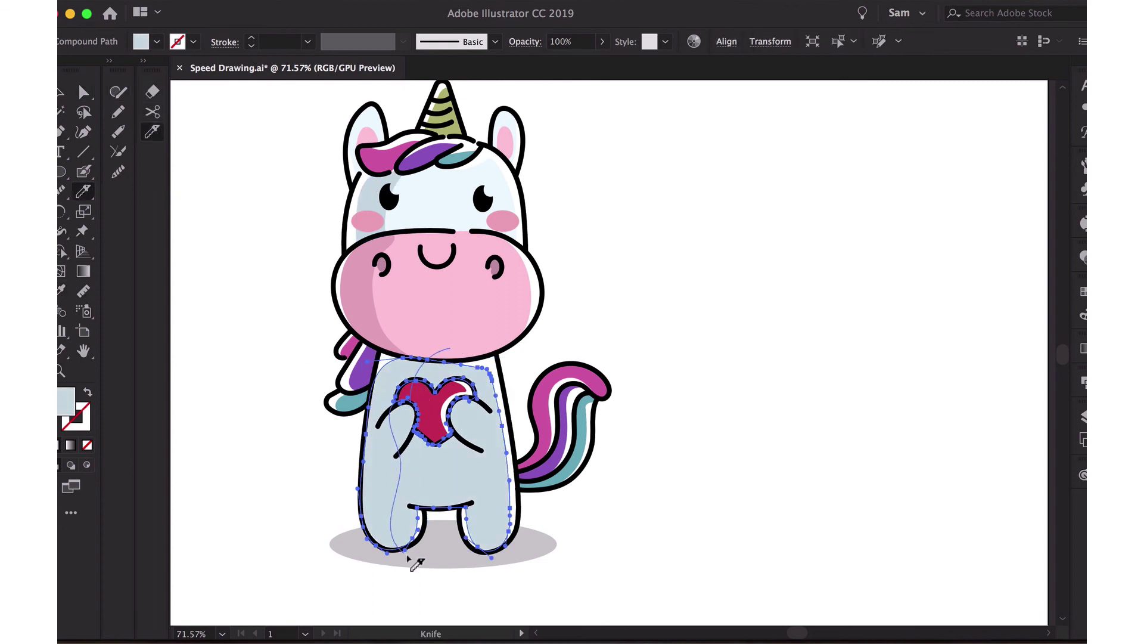
key(a)
click(496, 608)
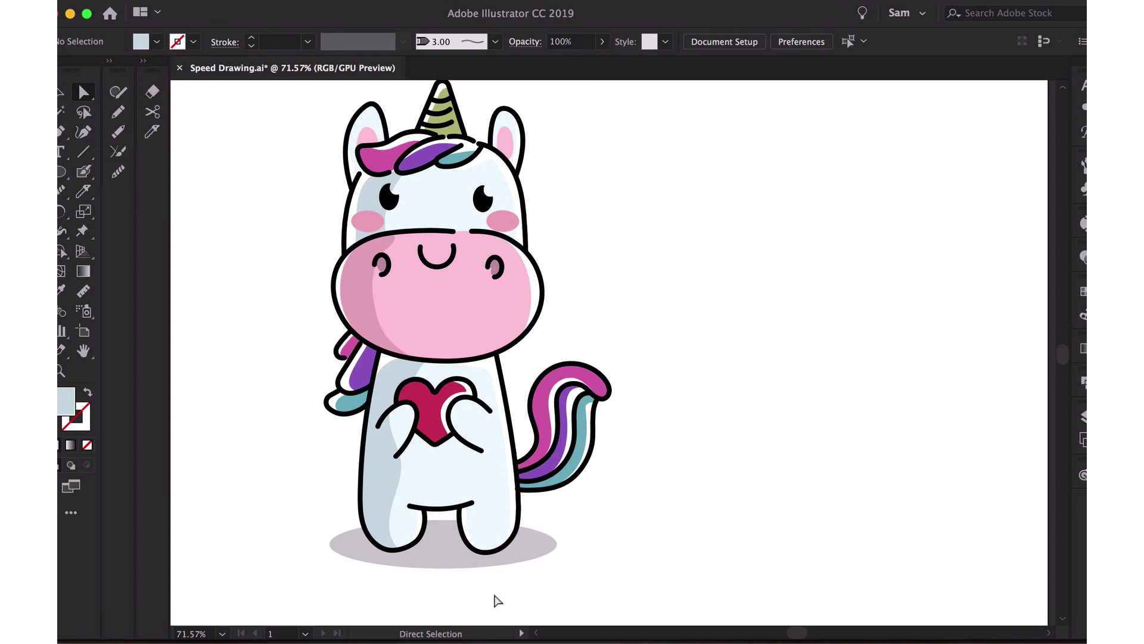
Reshape the curve of the small mane stroke beside the horn and fit the artboard in view.
scroll(498, 600, down, 2)
scroll(497, 601, down, 2)
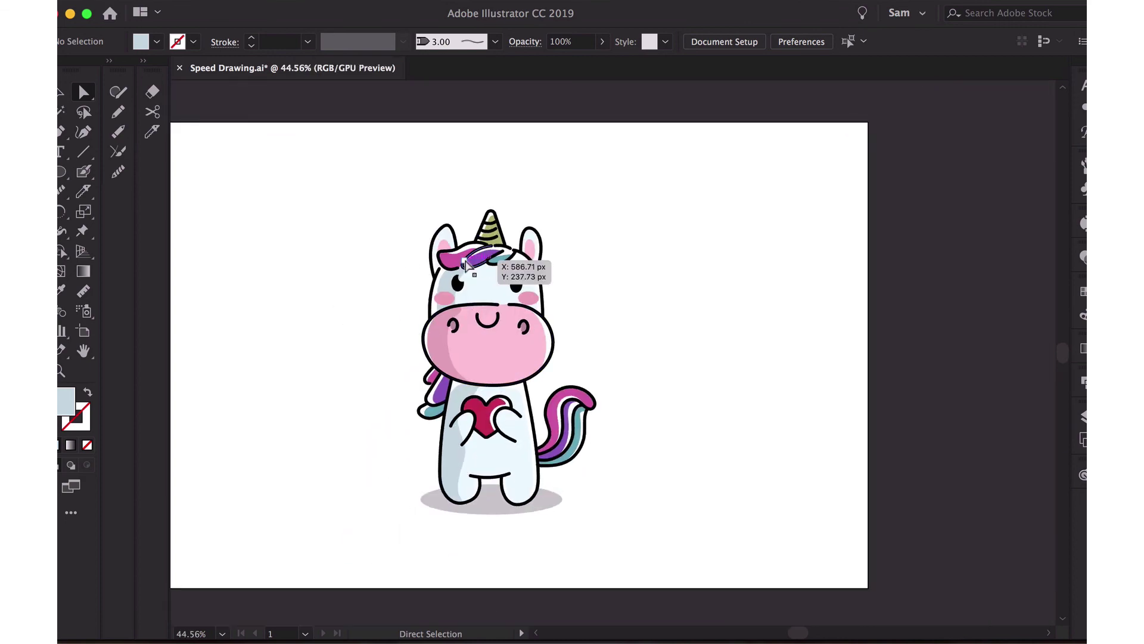
scroll(467, 265, up, 5)
click(682, 165)
drag(766, 182, 739, 168)
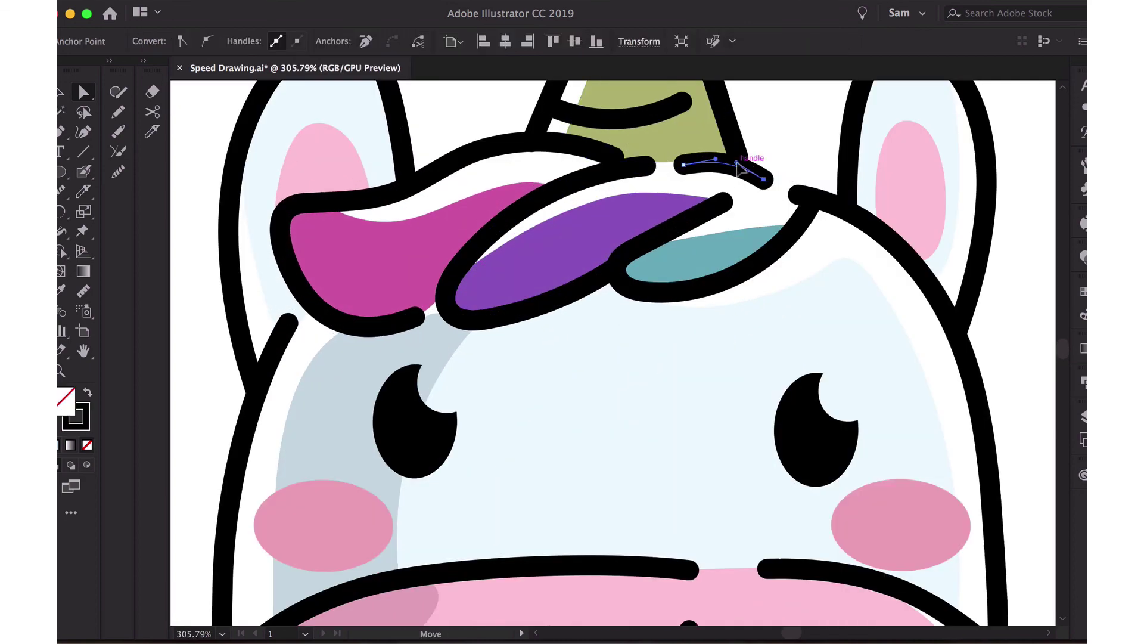
click(818, 173)
key(ctrl+0)
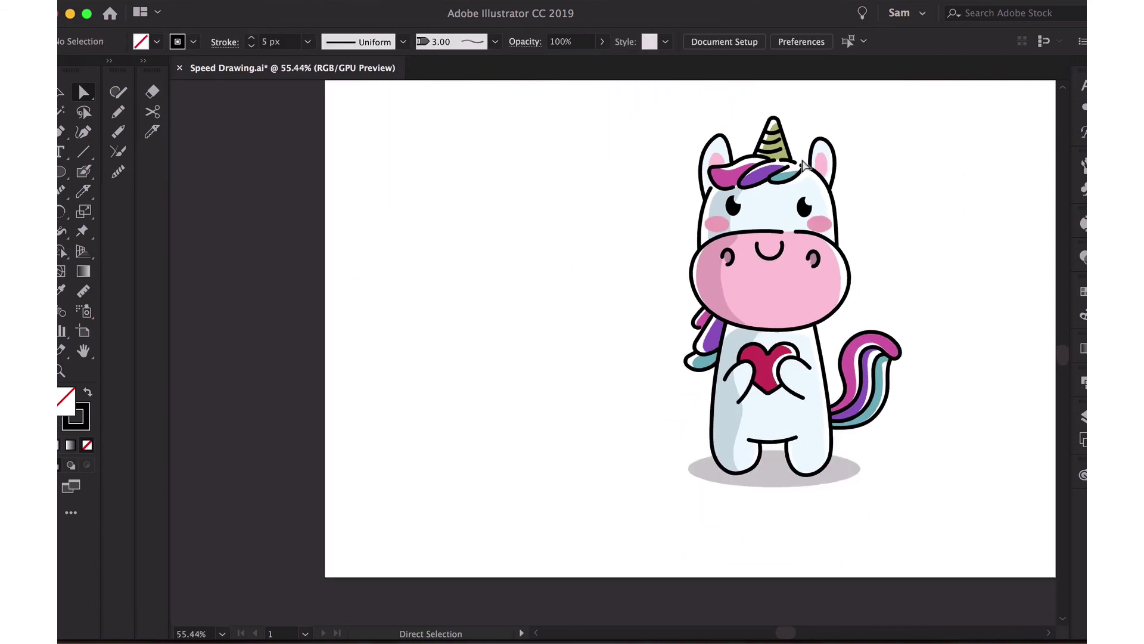